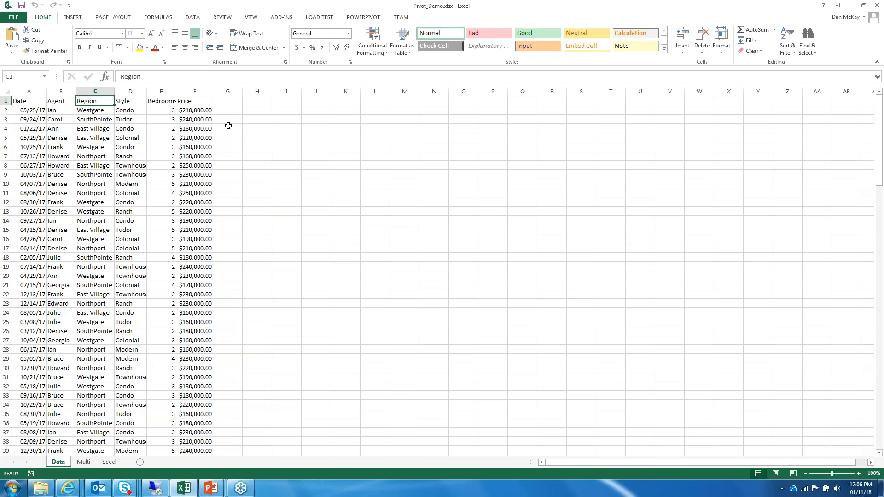
Step: Auto-fit the width of the Style column on the Data sheet to its longest entry
{"action": "left_click", "coordinate": [132, 102]}
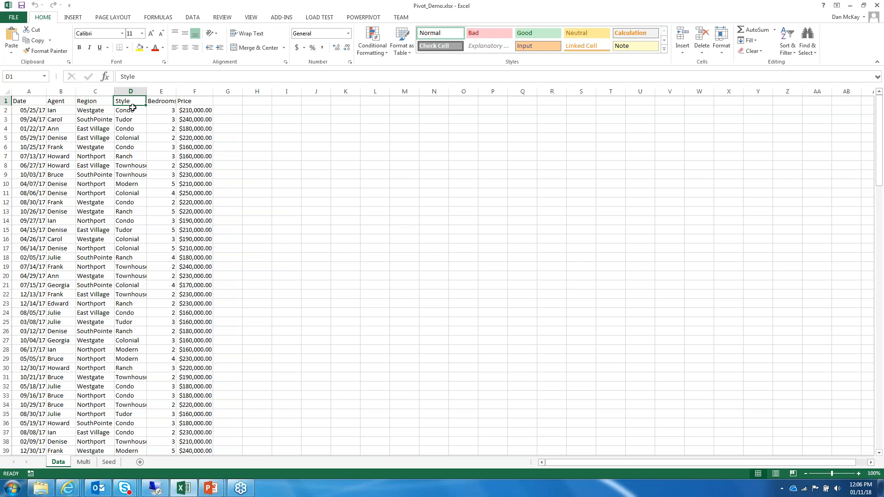
{"action": "left_click", "coordinate": [132, 111]}
{"action": "left_click", "coordinate": [139, 120]}
{"action": "left_click", "coordinate": [137, 138]}
{"action": "left_click", "coordinate": [141, 157]}
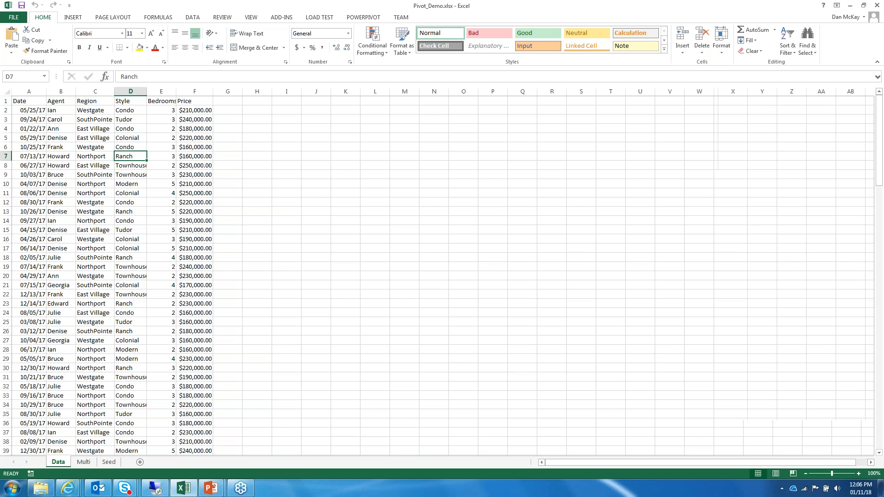
{"action": "double_click", "coordinate": [147, 92]}
{"action": "left_click", "coordinate": [165, 110]}
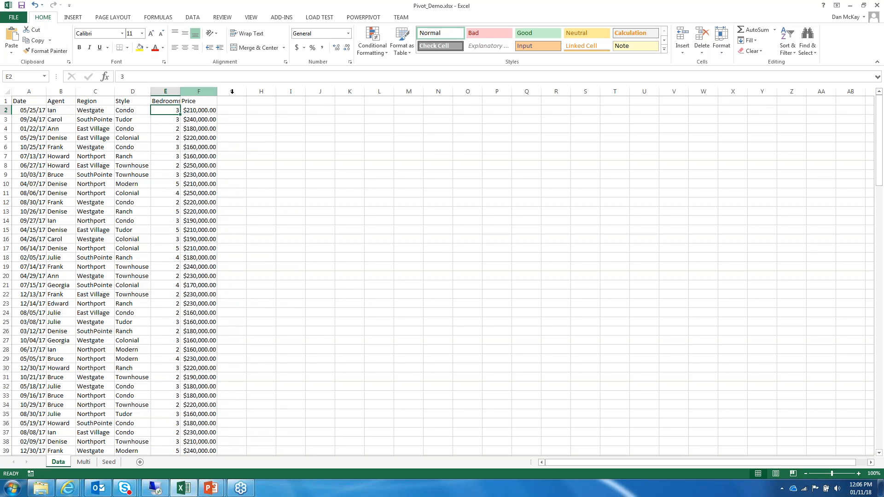
Step: Auto-fit the width of the Price column on the Data sheet
{"action": "left_click", "coordinate": [199, 91]}
{"action": "left_click", "coordinate": [199, 110]}
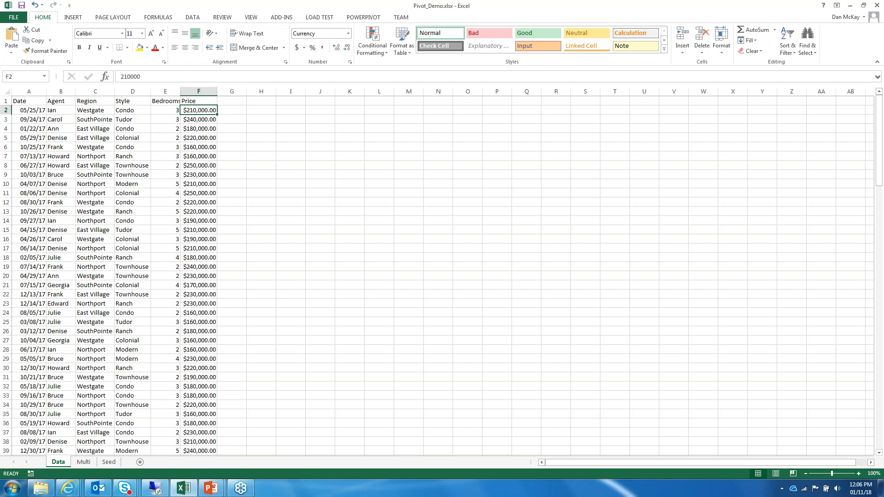
{"action": "double_click", "coordinate": [217, 91]}
{"action": "left_click", "coordinate": [248, 118]}
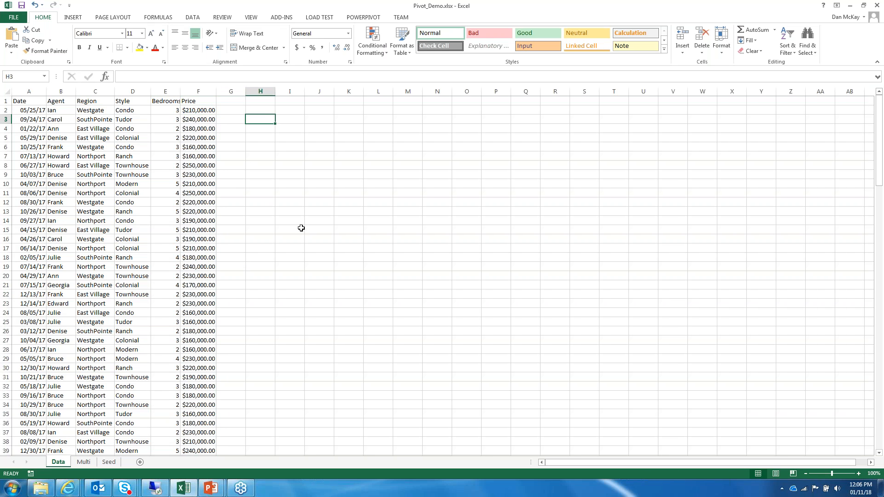
Step: Switch to the Pivot Table Webinar presentation in PowerPoint and show the Selecting Data slide
{"action": "left_click", "coordinate": [216, 489]}
{"action": "left_click", "coordinate": [245, 450]}
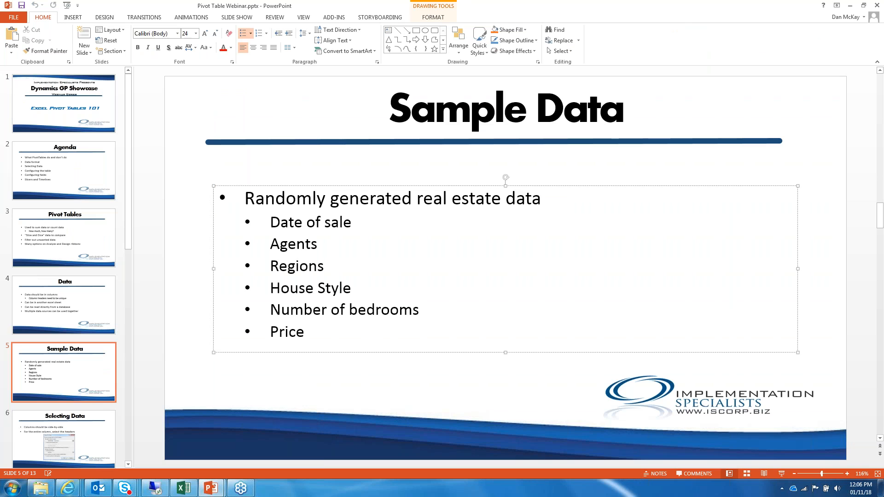
{"action": "left_click", "coordinate": [82, 425]}
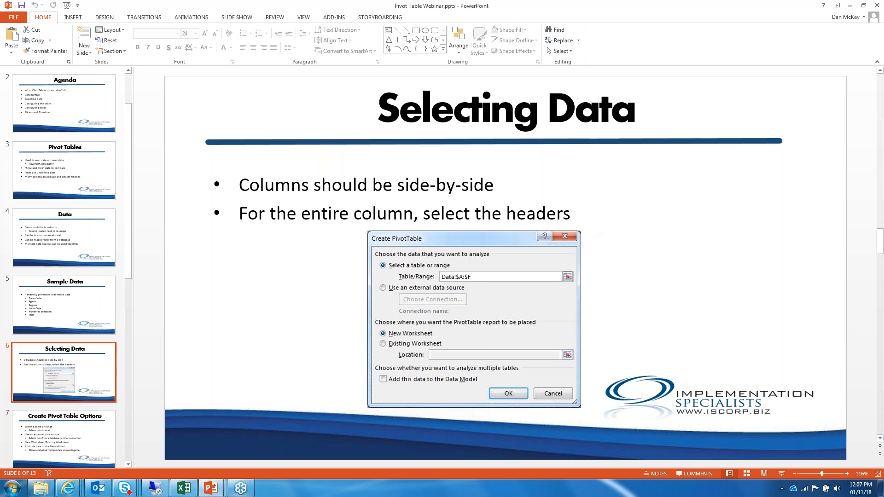
Step: Switch back to the Excel workbook and select the entire columns A through F on the Data sheet
{"action": "left_click", "coordinate": [183, 488]}
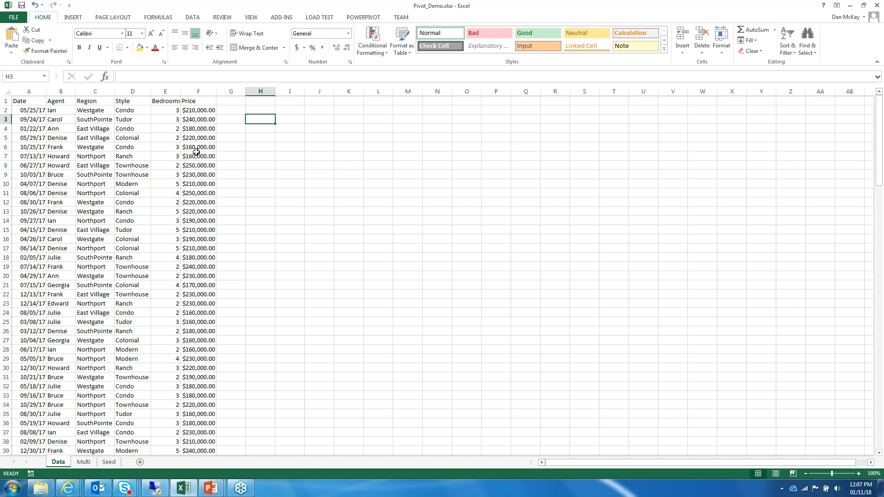
{"action": "left_click", "coordinate": [35, 99]}
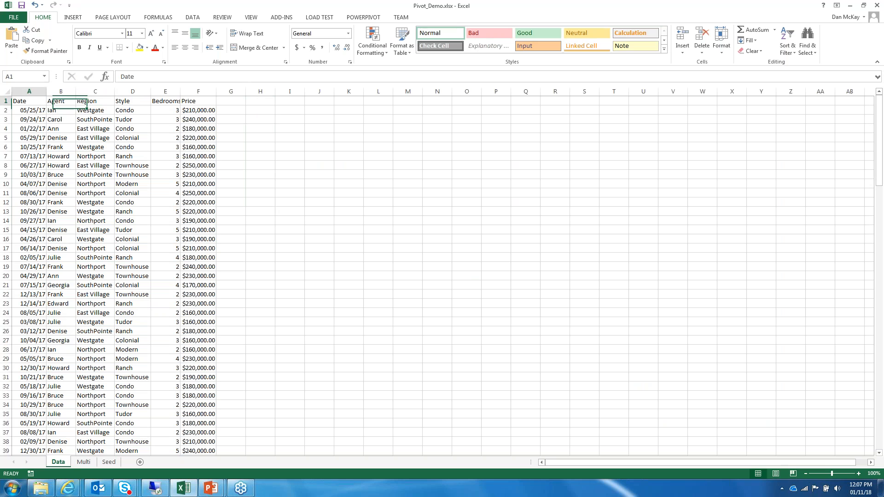
{"action": "left_click", "coordinate": [27, 111]}
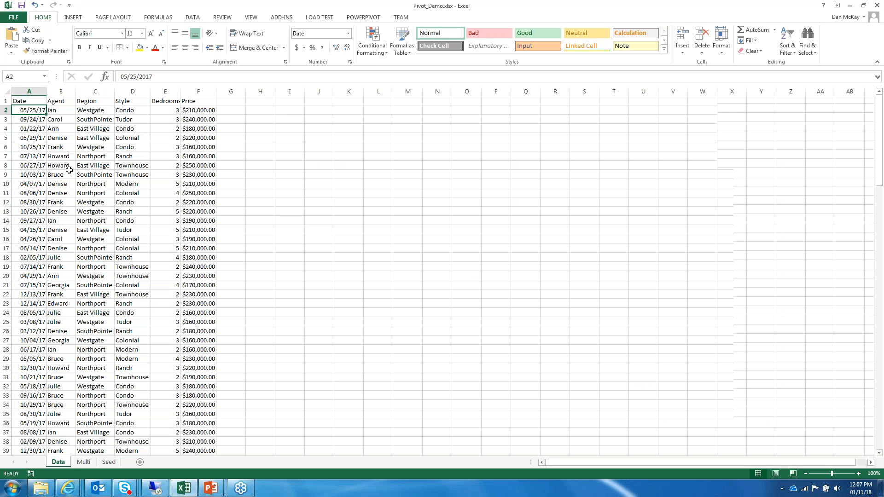
{"action": "scroll", "coordinate": [69, 170], "scroll_direction": "down", "scroll_amount": 20}
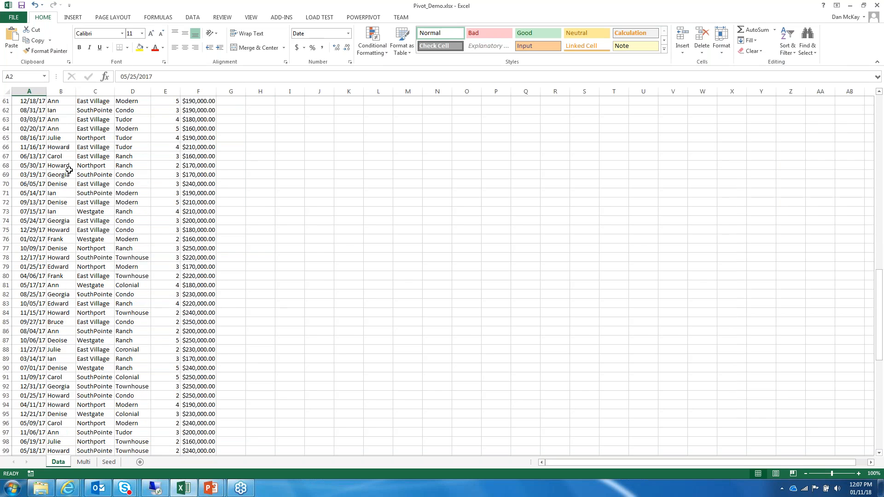
{"action": "scroll", "coordinate": [69, 170], "scroll_direction": "up", "scroll_amount": 8}
{"action": "scroll", "coordinate": [69, 170], "scroll_direction": "up", "scroll_amount": 20}
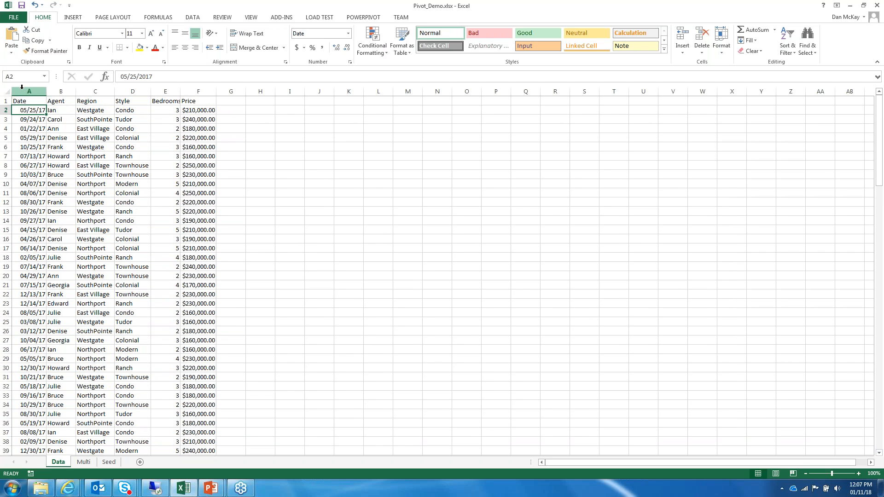
{"action": "left_click_drag", "start_coordinate": [23, 89], "coordinate": [202, 91]}
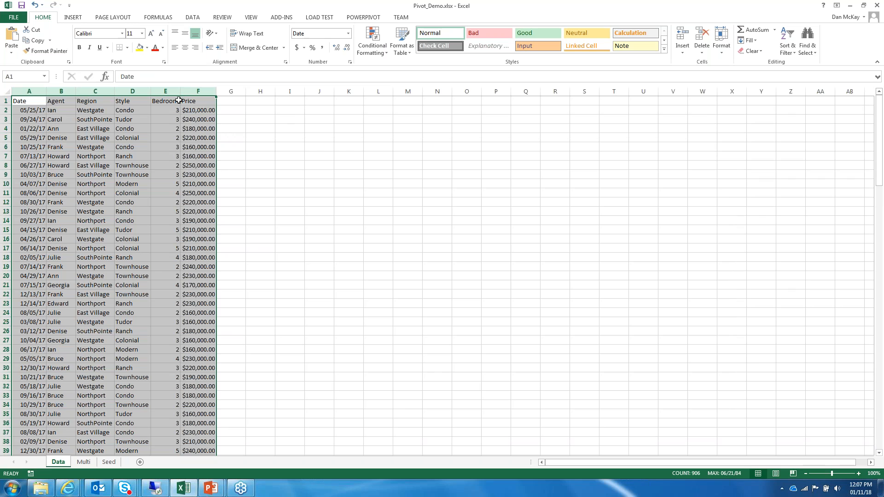
Step: Insert a PivotTable on a new worksheet using the range Data!$A:$F, without adding it to the Data Model
{"action": "left_click", "coordinate": [75, 19]}
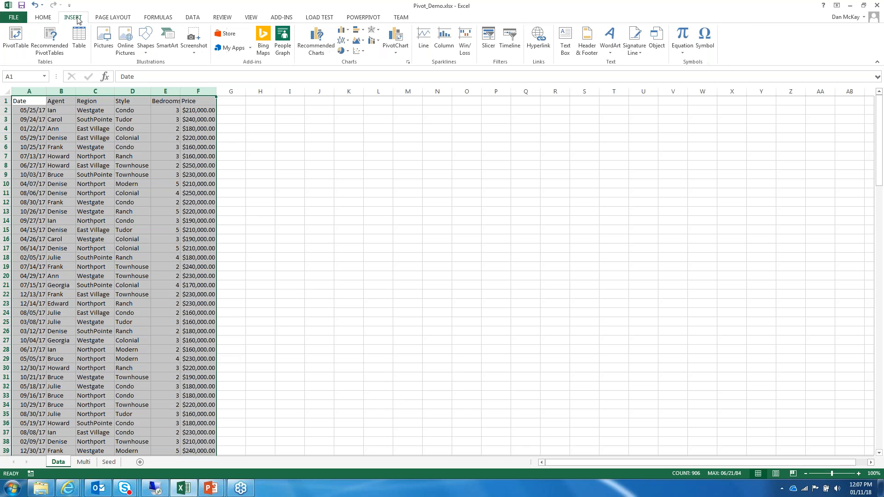
{"action": "left_click", "coordinate": [14, 42]}
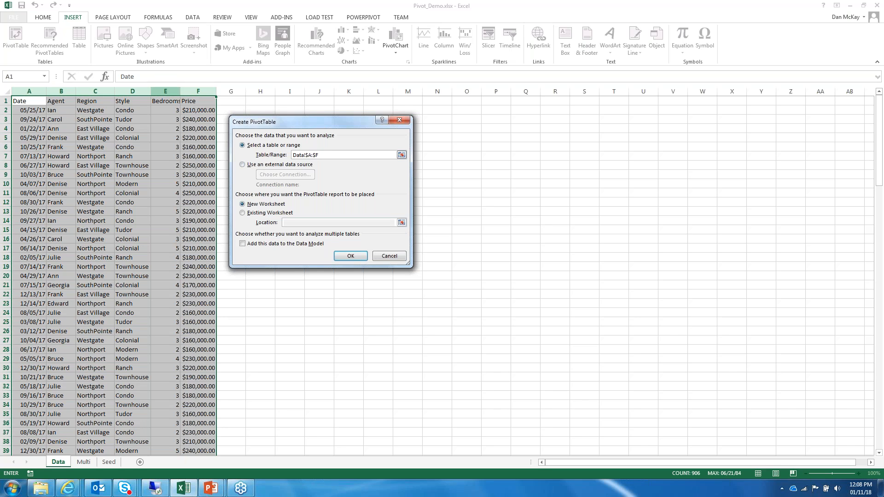
{"action": "left_click", "coordinate": [402, 155]}
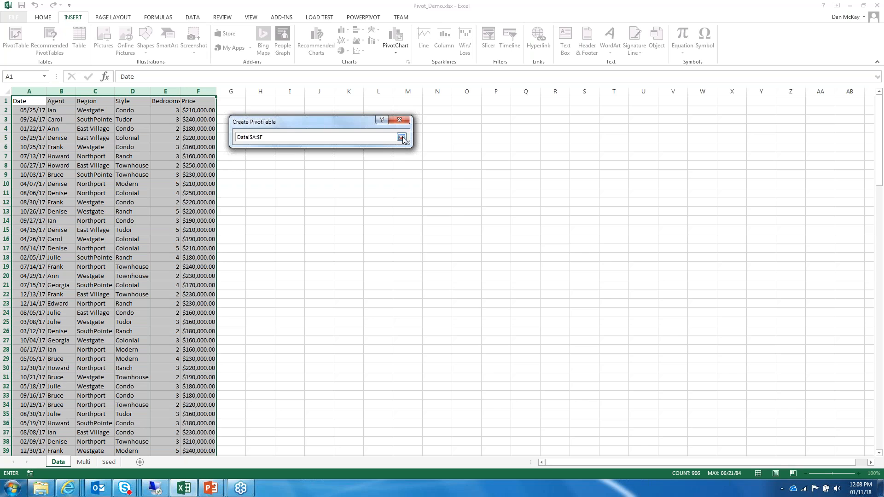
{"action": "left_click", "coordinate": [402, 137]}
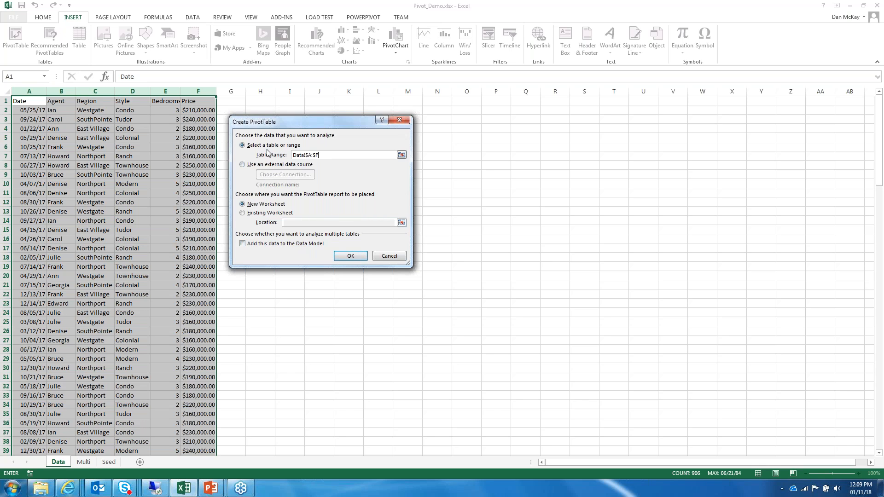
{"action": "left_click_drag", "start_coordinate": [327, 123], "coordinate": [373, 117]}
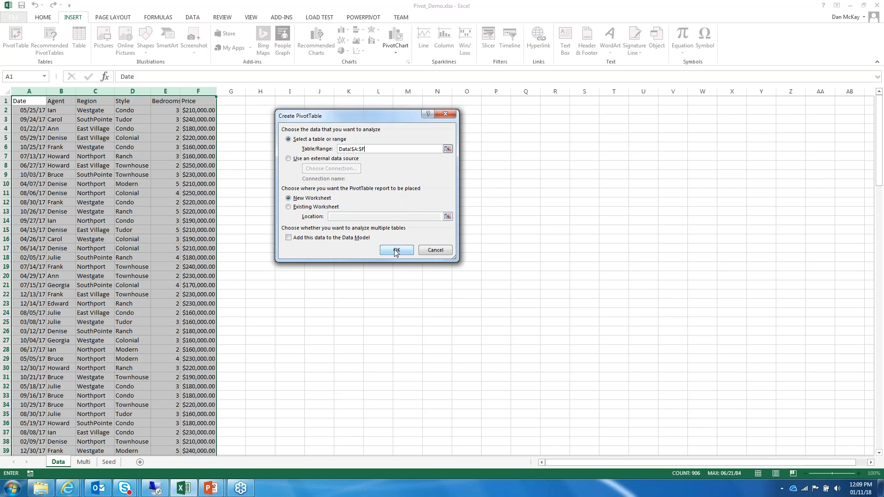
{"action": "left_click", "coordinate": [396, 250]}
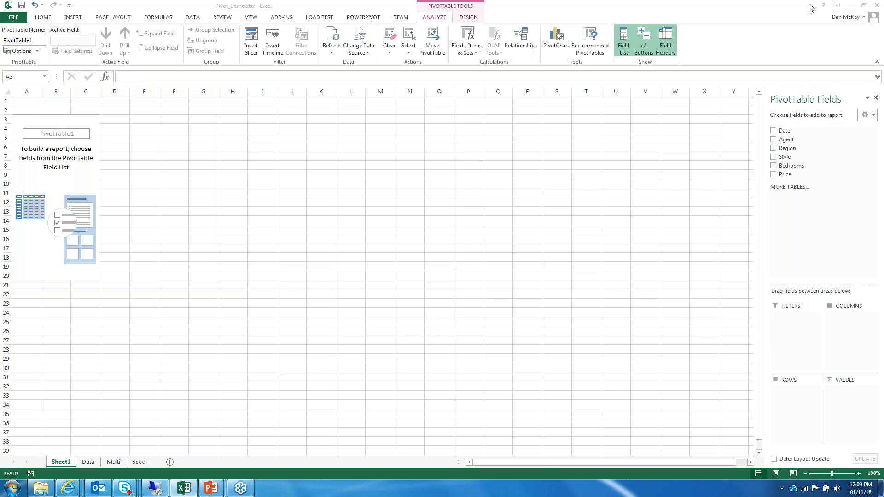
{"action": "left_click", "coordinate": [746, 23]}
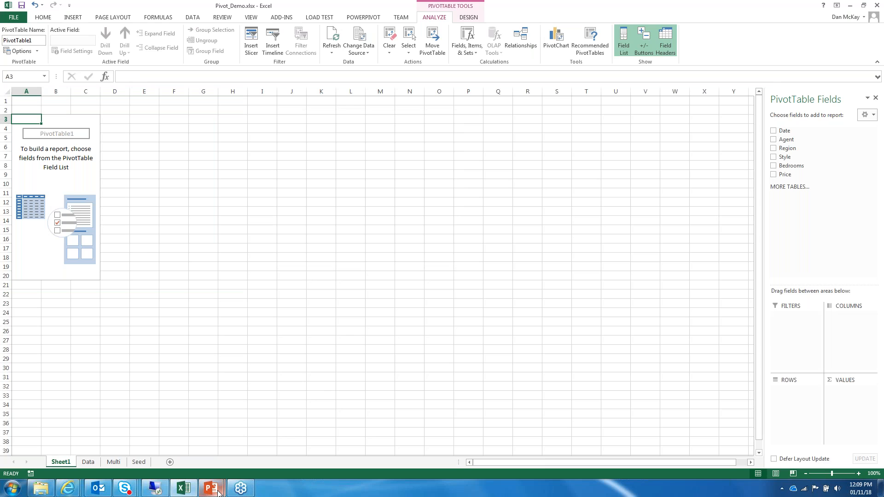
Step: Switch to the Pivot Table Webinar presentation and view the Create Pivot Table Options and Pivot Table Field Wizard slides
{"action": "mouse_move", "coordinate": [218, 492]}
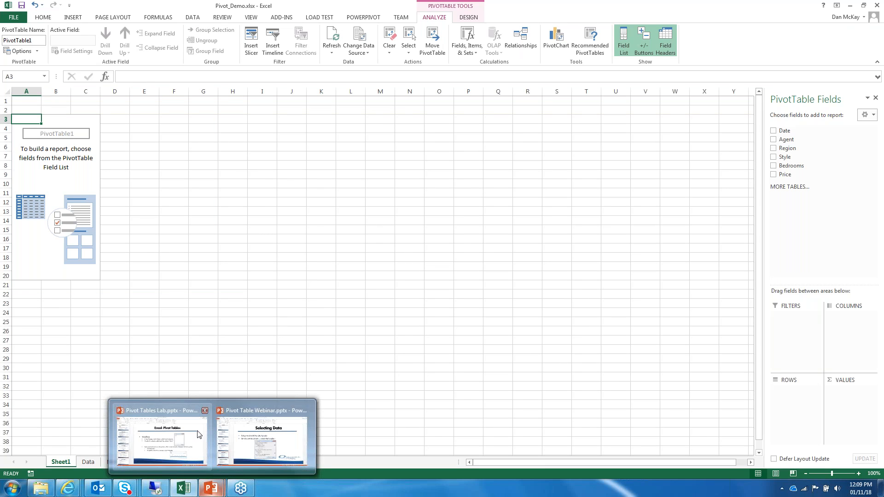
{"action": "mouse_move", "coordinate": [198, 434]}
{"action": "left_click", "coordinate": [261, 435]}
{"action": "left_click", "coordinate": [70, 431]}
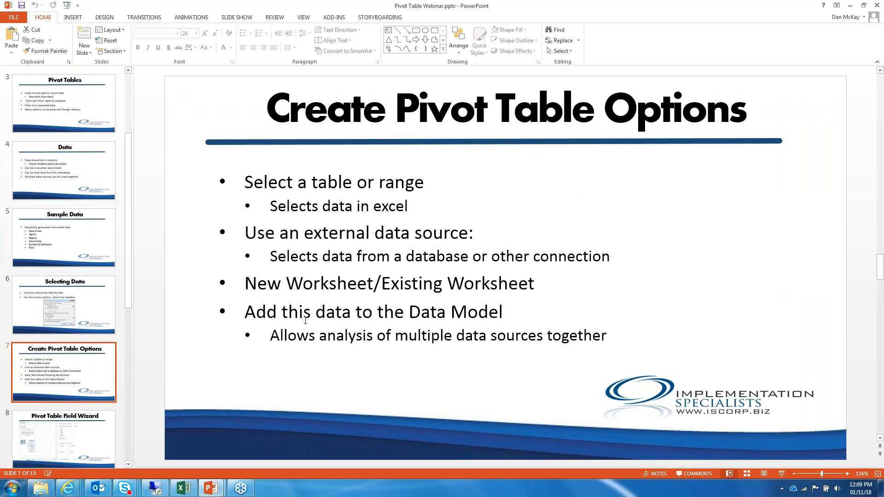
{"action": "left_click", "coordinate": [71, 428]}
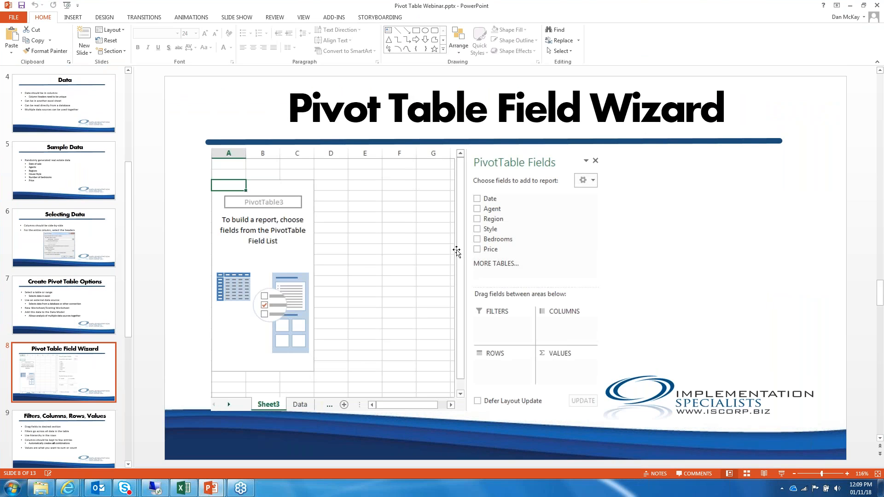
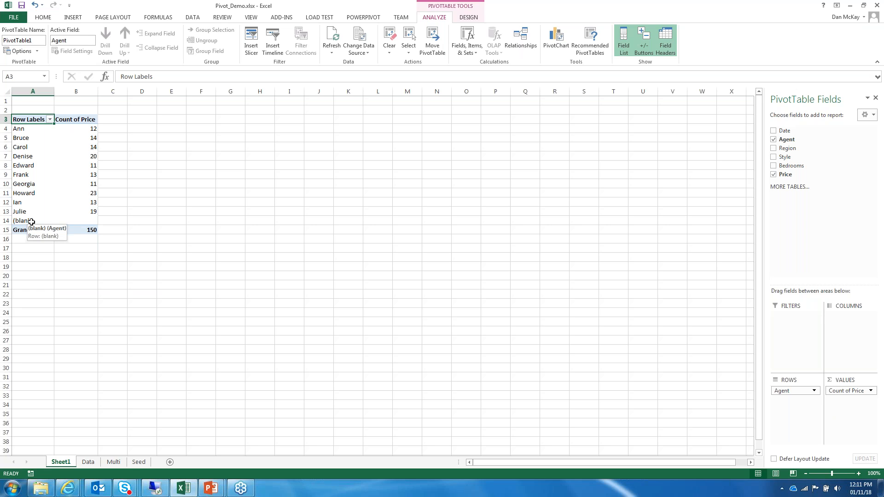
Step: Filter the PivotTable's row labels to exclude the (blank) agent entry
{"action": "left_click", "coordinate": [50, 119]}
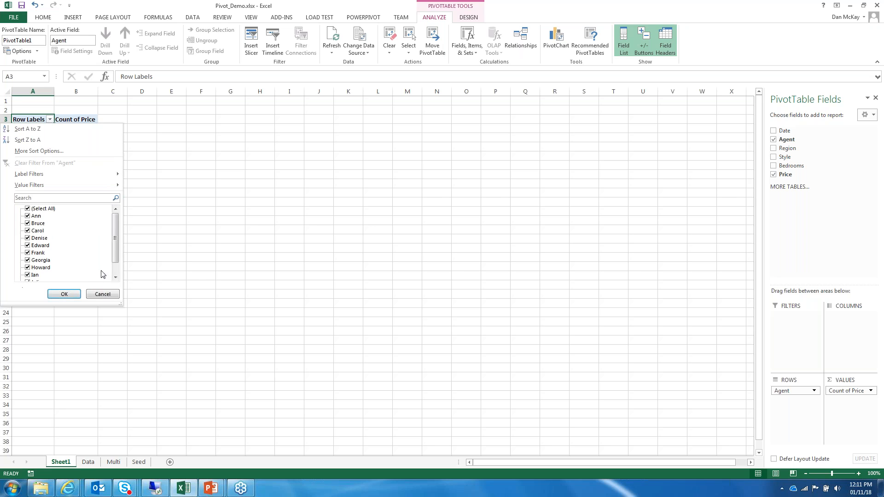
{"action": "scroll", "coordinate": [116, 273], "scroll_direction": "down", "scroll_amount": 1}
{"action": "left_click", "coordinate": [27, 275]}
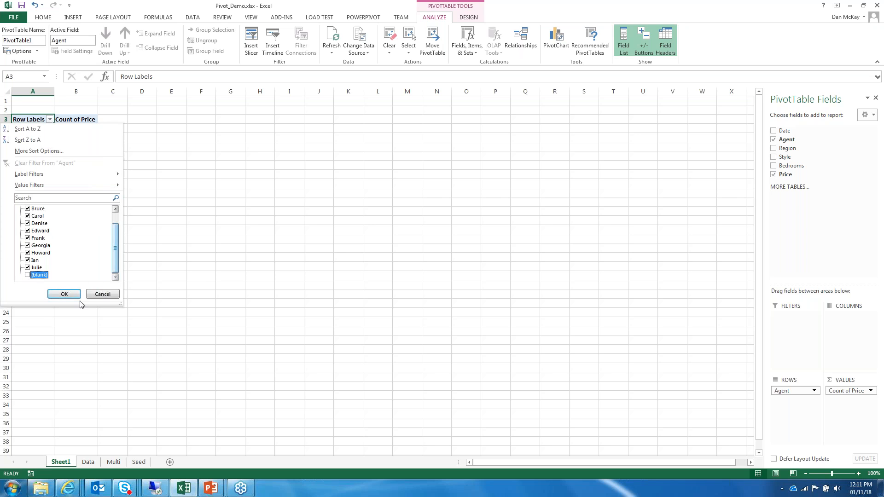
{"action": "left_click", "coordinate": [66, 293]}
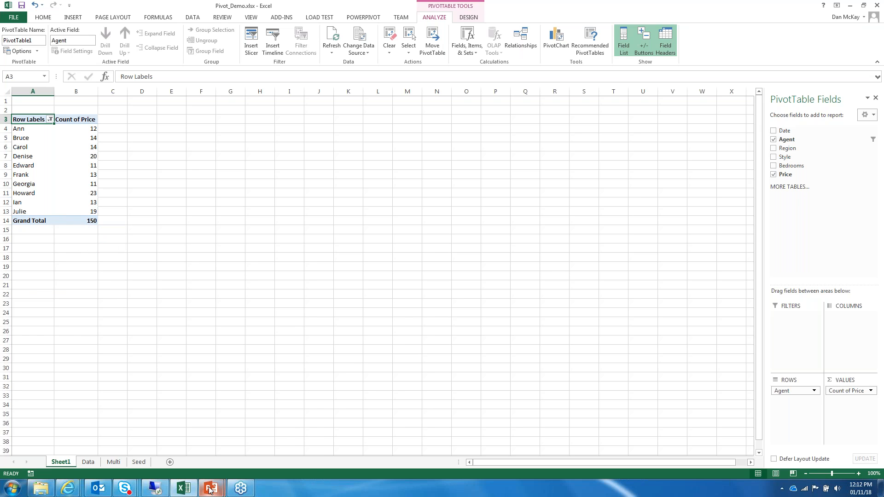
Step: Check the Timelines slide in the Pivot Tables Lab presentation and return to the Filters, Columns, Rows, Values slide in Pivot Table Webinar
{"action": "mouse_move", "coordinate": [207, 478]}
{"action": "mouse_move", "coordinate": [141, 427]}
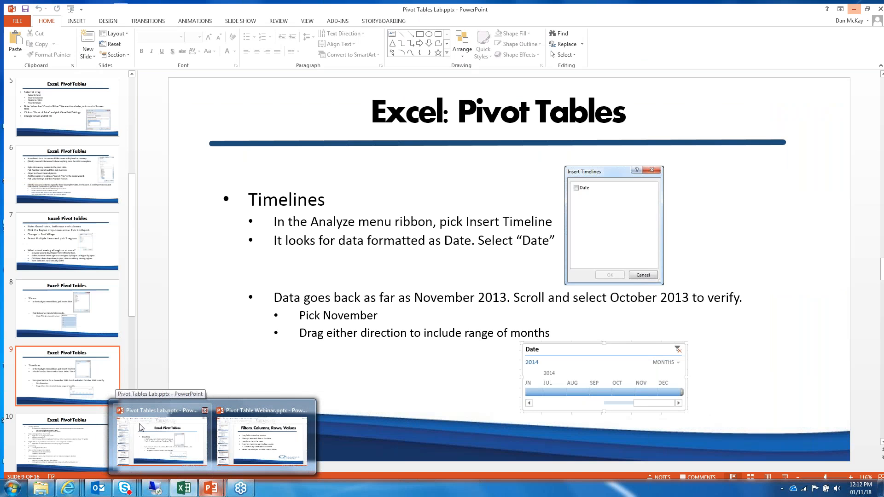
{"action": "left_click", "coordinate": [141, 427]}
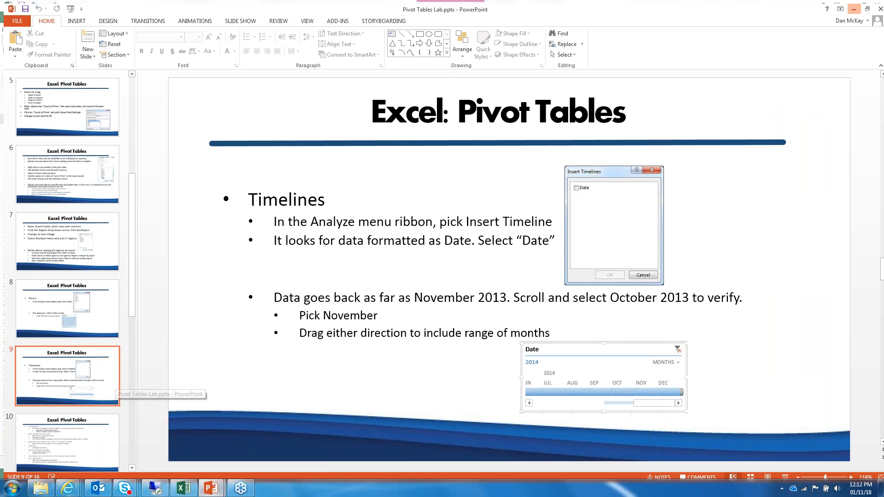
{"action": "scroll", "coordinate": [56, 316], "scroll_direction": "down", "scroll_amount": 2}
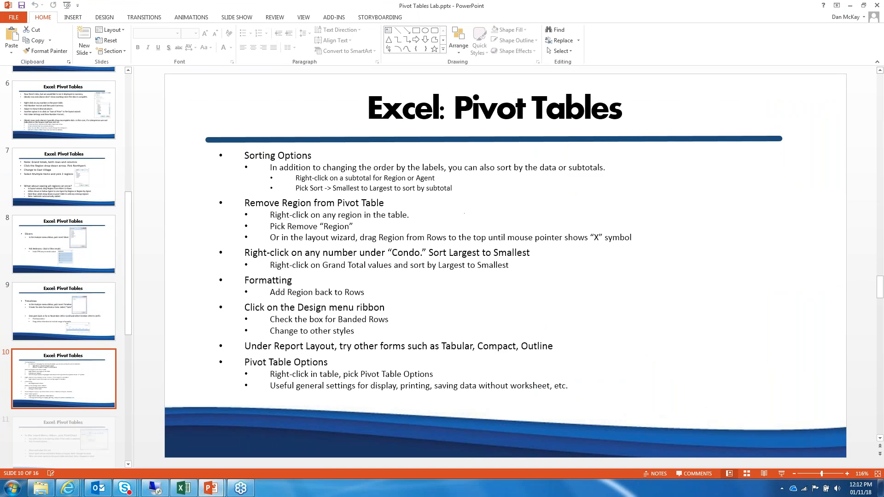
{"action": "left_click", "coordinate": [56, 316]}
{"action": "mouse_move", "coordinate": [211, 489]}
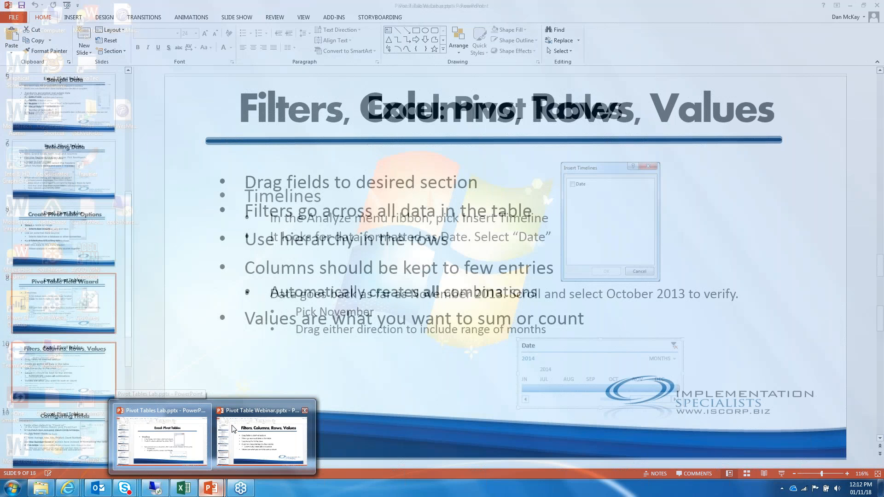
{"action": "left_click", "coordinate": [234, 430]}
{"action": "left_click", "coordinate": [240, 174]}
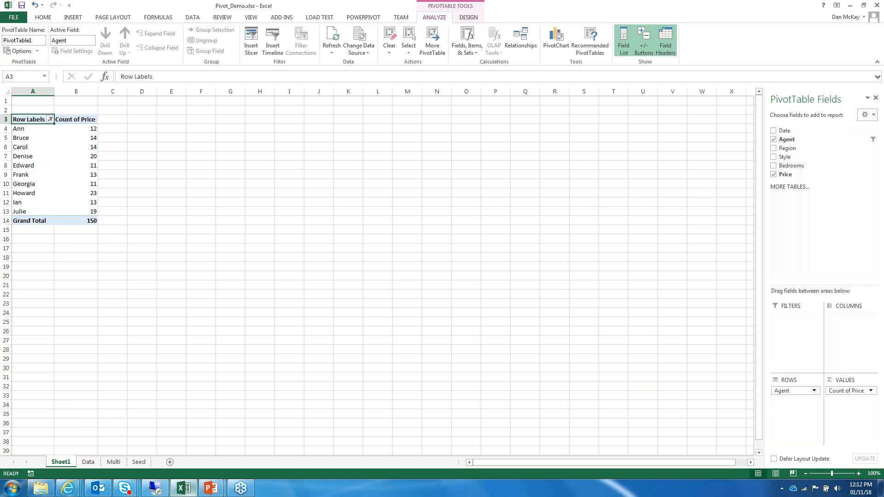
{"action": "left_click", "coordinate": [177, 489]}
{"action": "left_click", "coordinate": [872, 392]}
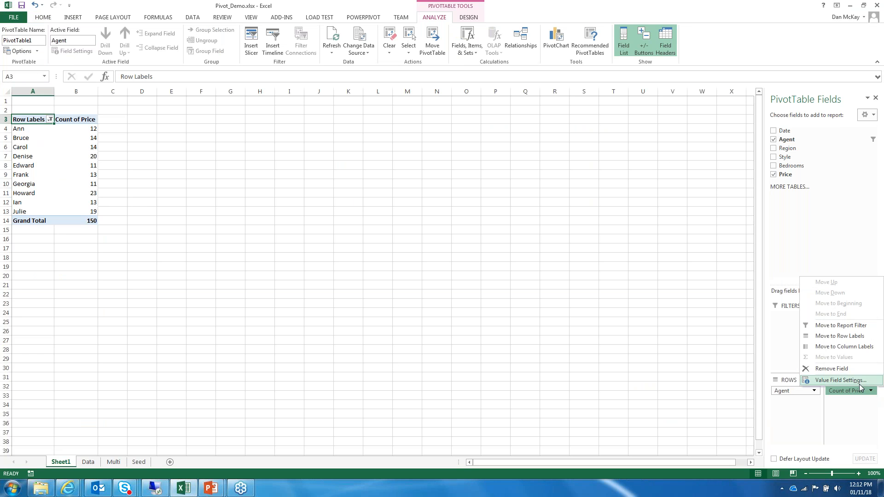
{"action": "left_click", "coordinate": [843, 380]}
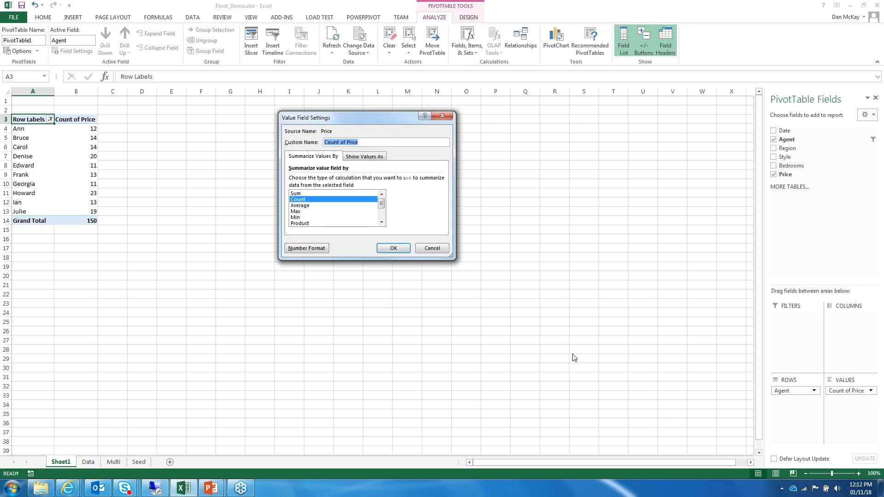
{"action": "left_click", "coordinate": [304, 193]}
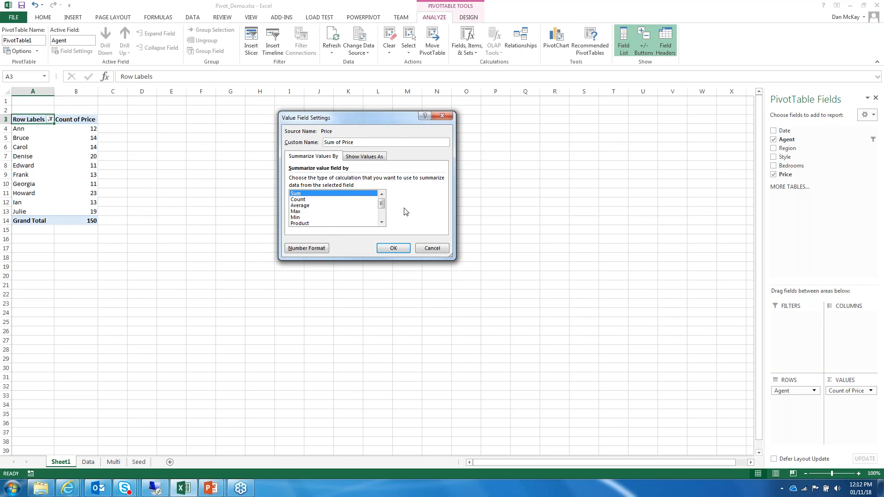
{"action": "left_click", "coordinate": [393, 249]}
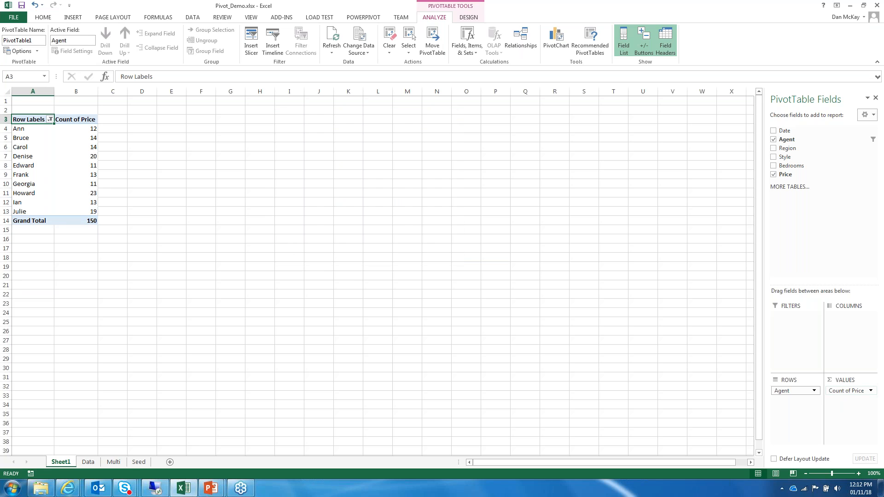
Step: Summarize the Price value field by Sum and give it the custom name "Dollars Sold"
{"action": "left_click", "coordinate": [871, 391]}
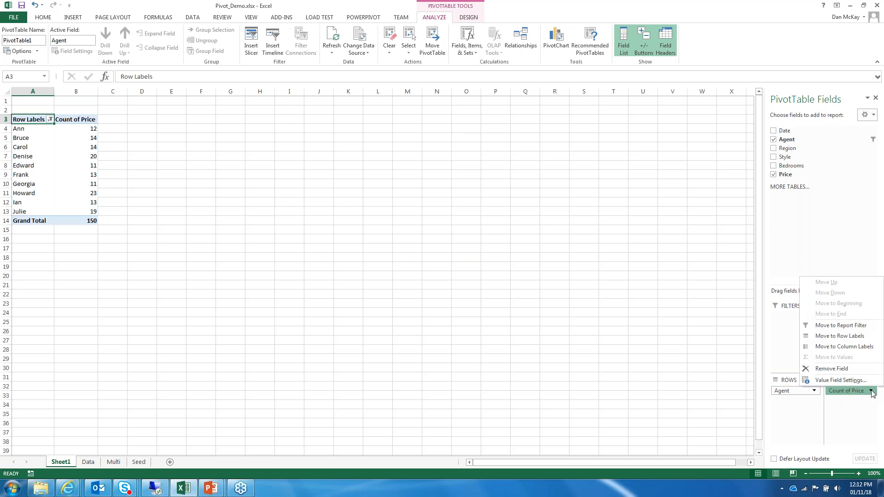
{"action": "left_click", "coordinate": [847, 382]}
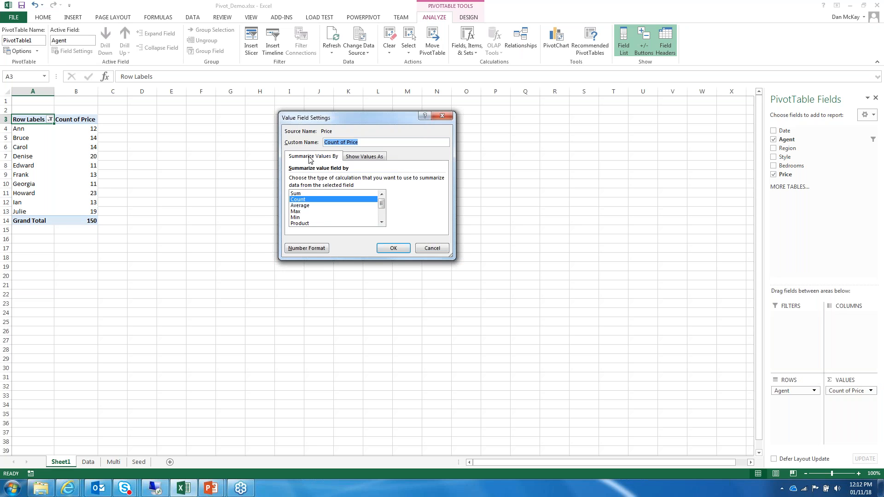
{"action": "left_click", "coordinate": [297, 193]}
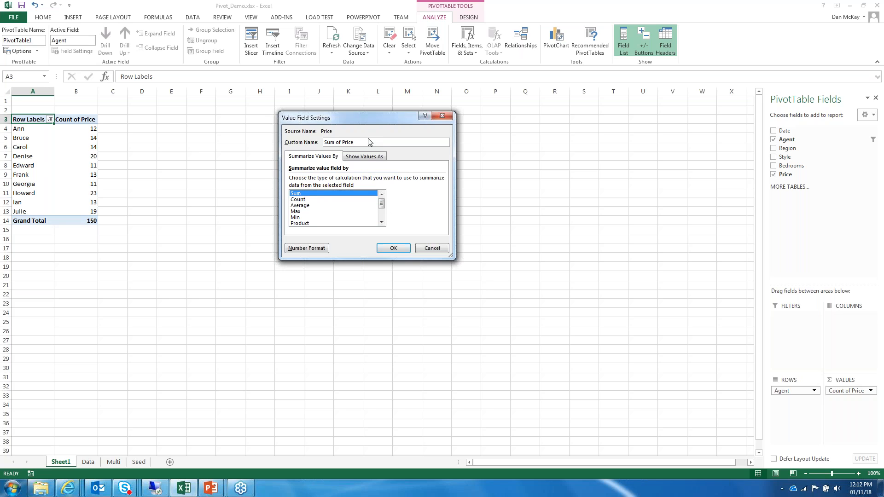
{"action": "left_click_drag", "start_coordinate": [364, 142], "coordinate": [209, 105]}
{"action": "type", "text": "Dollars Sold"}
{"action": "left_click", "coordinate": [394, 249]}
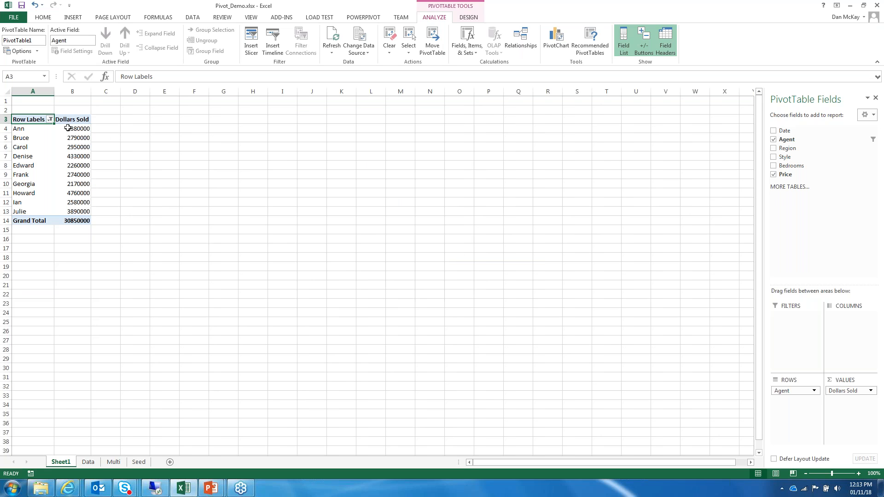
{"action": "left_click", "coordinate": [28, 137]}
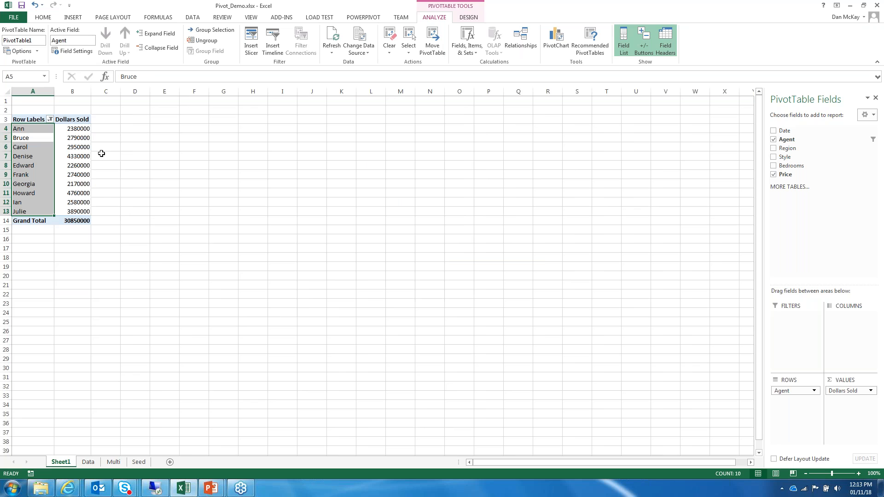
{"action": "left_click", "coordinate": [140, 156]}
{"action": "left_click", "coordinate": [44, 129]}
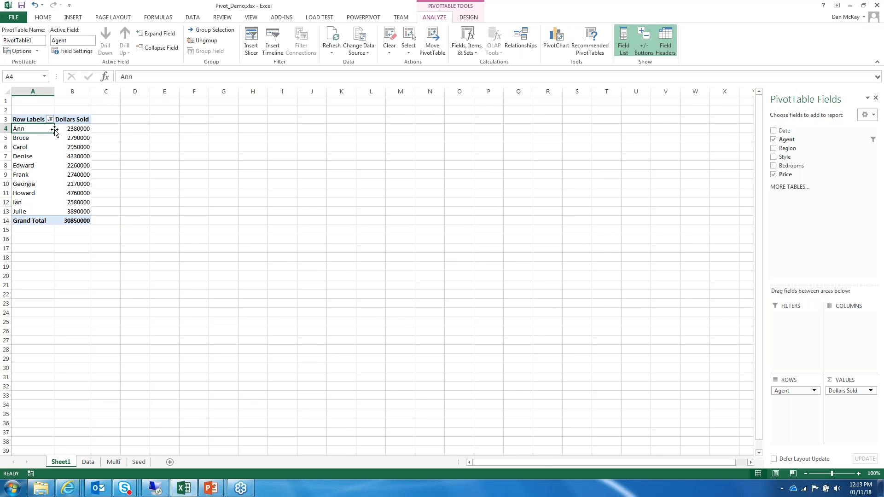
{"action": "left_click", "coordinate": [82, 132]}
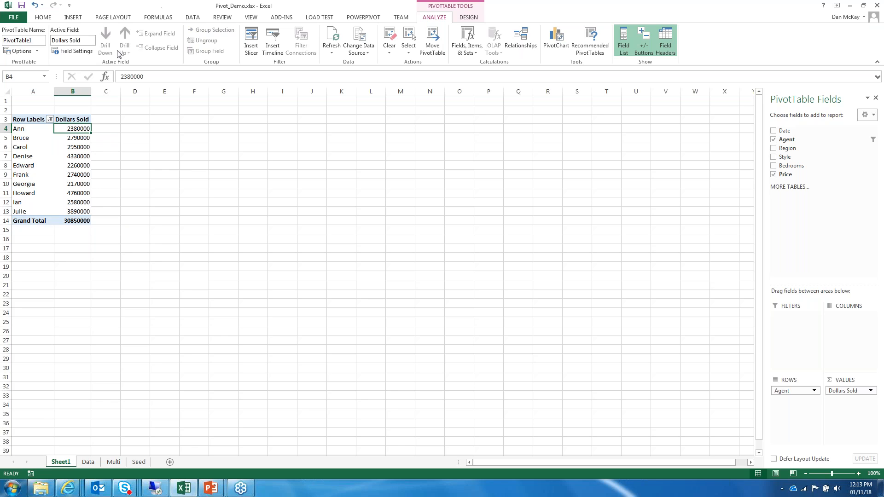
{"action": "mouse_move", "coordinate": [79, 135]}
{"action": "left_click", "coordinate": [122, 242]}
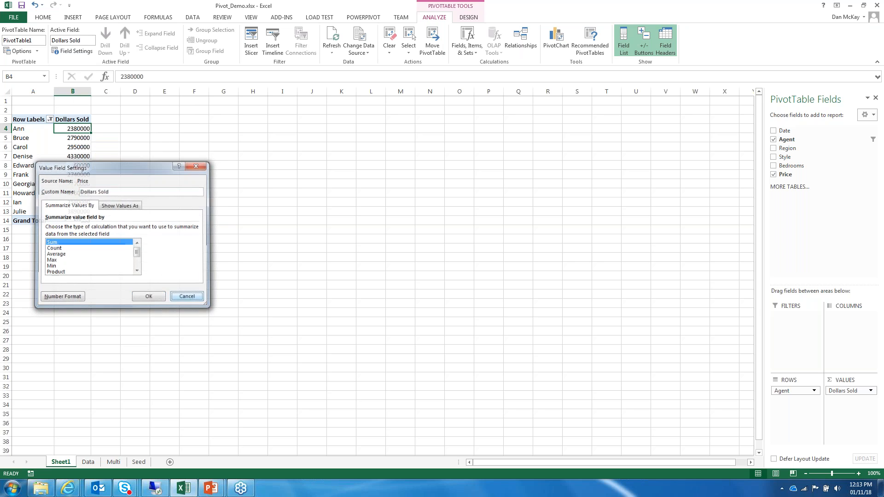
{"action": "key", "text": "Escape"}
Step: Set the number format of the Dollars Sold value field to Currency with 0 decimal places
{"action": "right_click", "coordinate": [76, 131]}
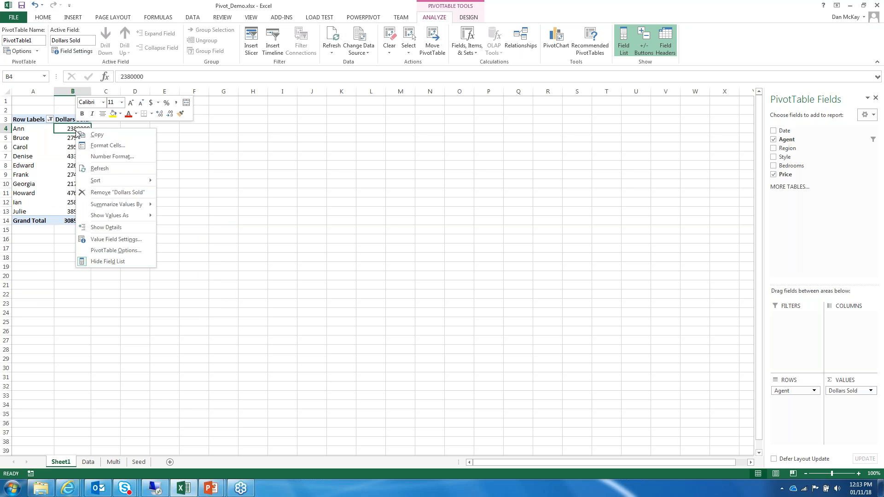
{"action": "left_click", "coordinate": [95, 240]}
{"action": "left_click_drag", "start_coordinate": [123, 163], "coordinate": [232, 128]}
{"action": "left_click", "coordinate": [151, 263]}
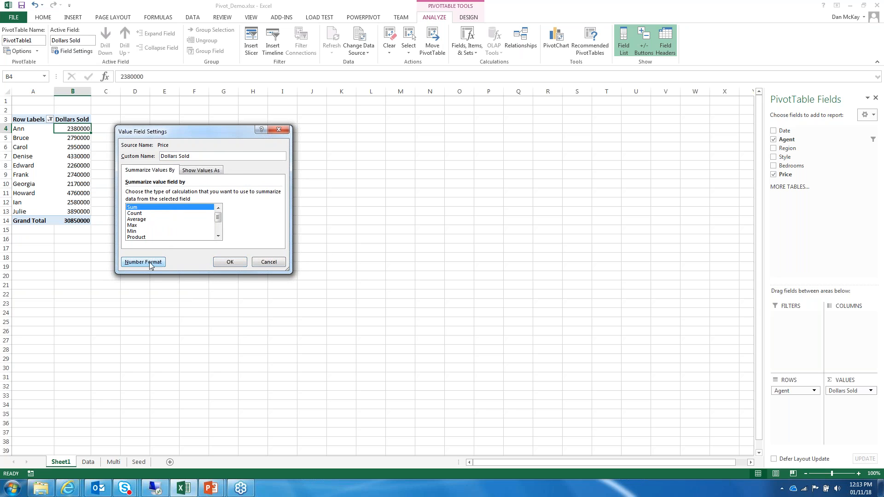
{"action": "left_click", "coordinate": [21, 178]}
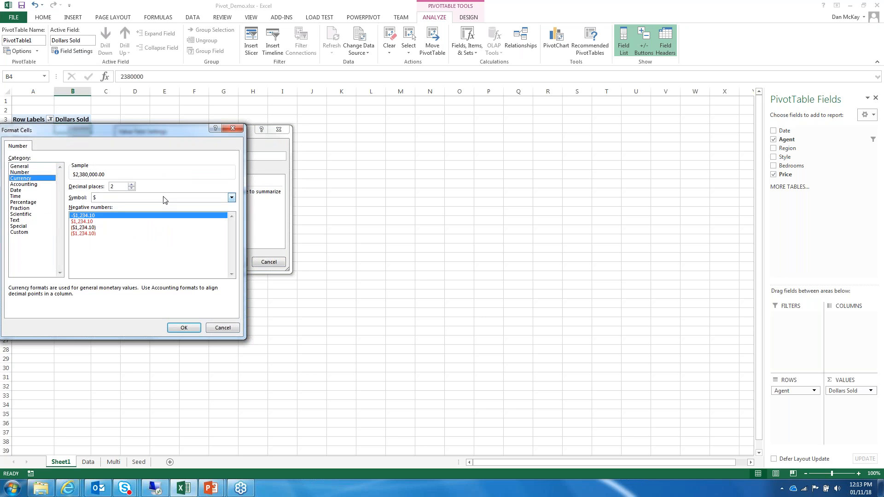
{"action": "double_click", "coordinate": [117, 194]}
{"action": "type", "text": "0"}
{"action": "left_click", "coordinate": [184, 327]}
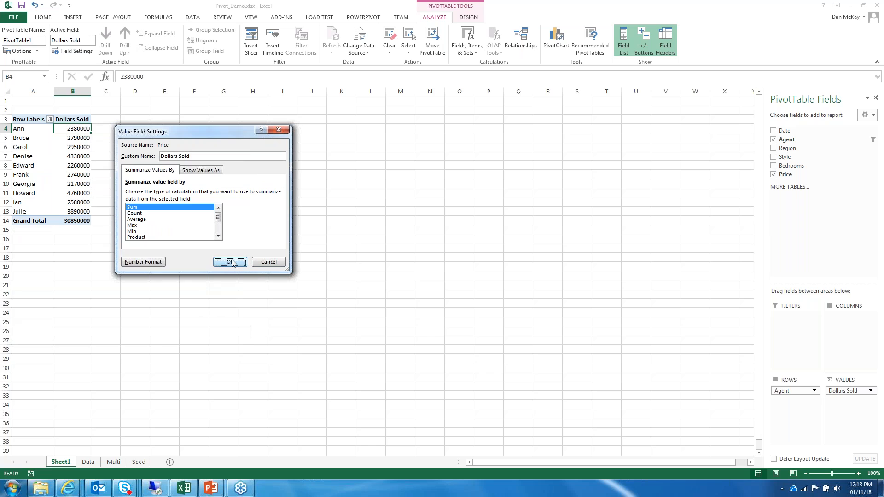
{"action": "left_click", "coordinate": [231, 262]}
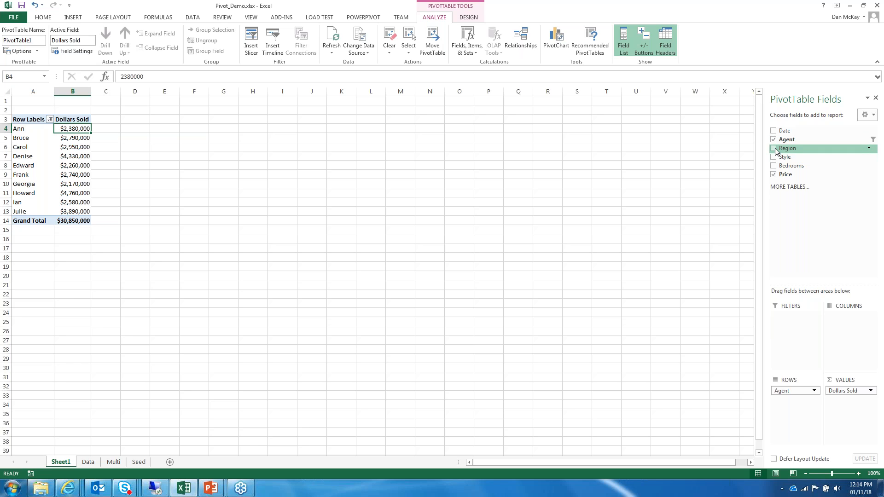
Step: Add the Region field to the PivotTable columns and sort the column labels A to Z
{"action": "left_click_drag", "start_coordinate": [777, 150], "coordinate": [830, 276]}
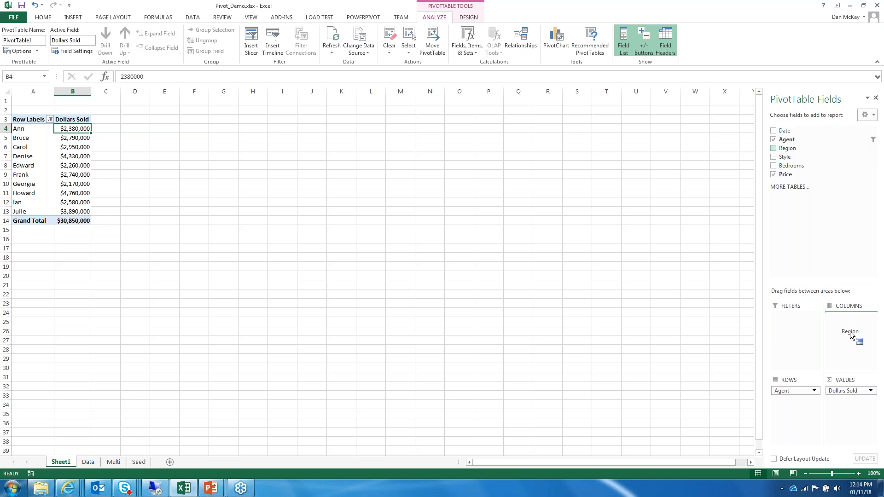
{"action": "left_click_drag", "start_coordinate": [850, 331], "coordinate": [850, 331]}
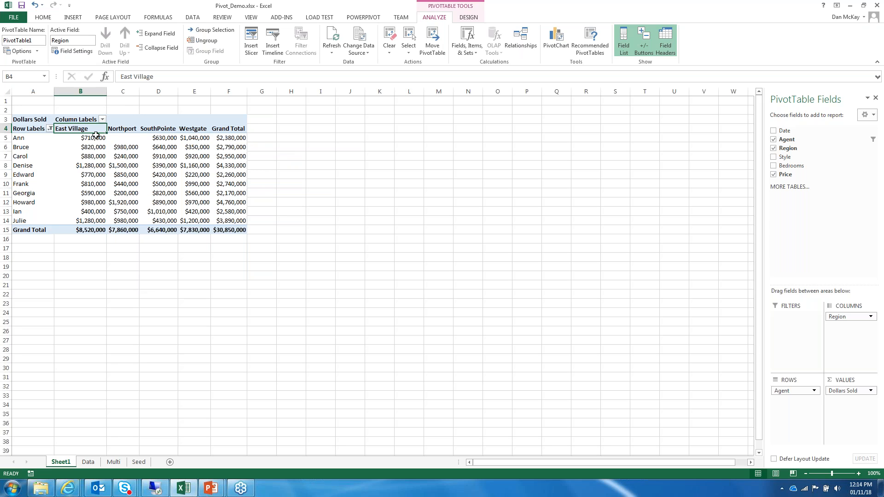
{"action": "left_click", "coordinate": [102, 120]}
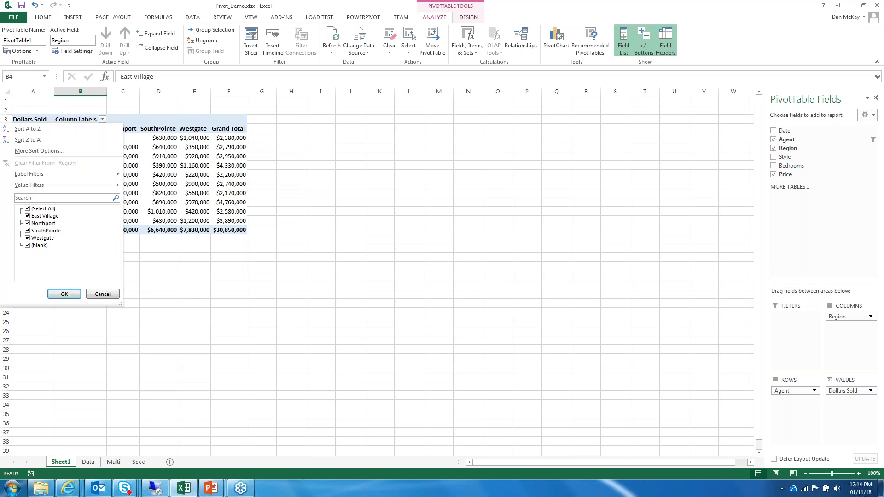
{"action": "left_click", "coordinate": [49, 131]}
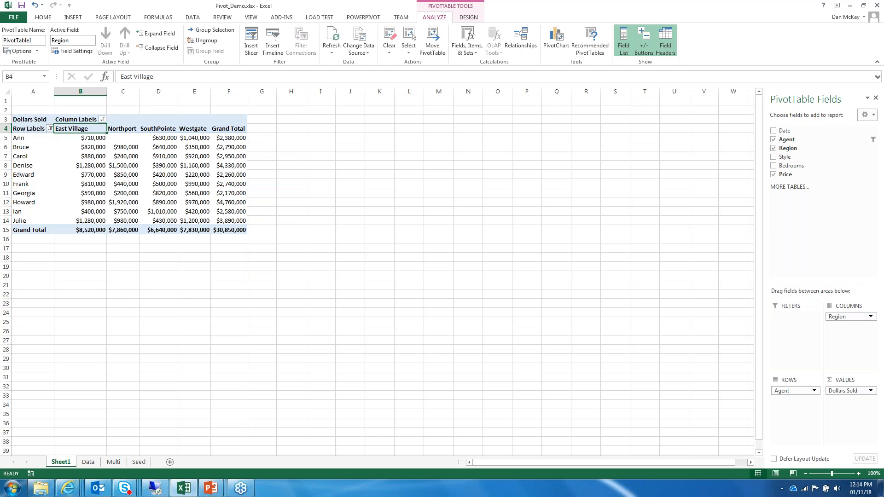
Step: Examine the first agent's dollars sold in each region, including the empty Northport cell
{"action": "left_click", "coordinate": [100, 140]}
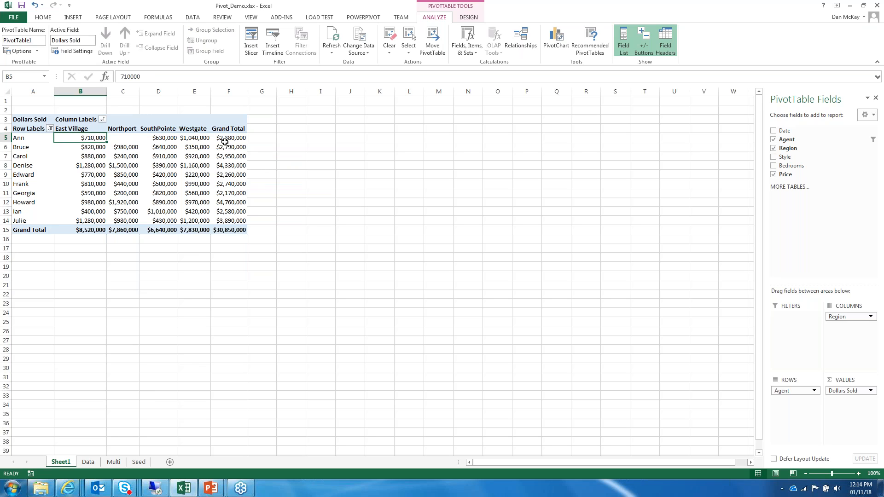
{"action": "key", "text": "Right"}
{"action": "key", "text": "Right"}
{"action": "key", "text": "Right"}
{"action": "key", "text": "Right"}
{"action": "left_click", "coordinate": [95, 139]}
{"action": "left_click", "coordinate": [127, 138]}
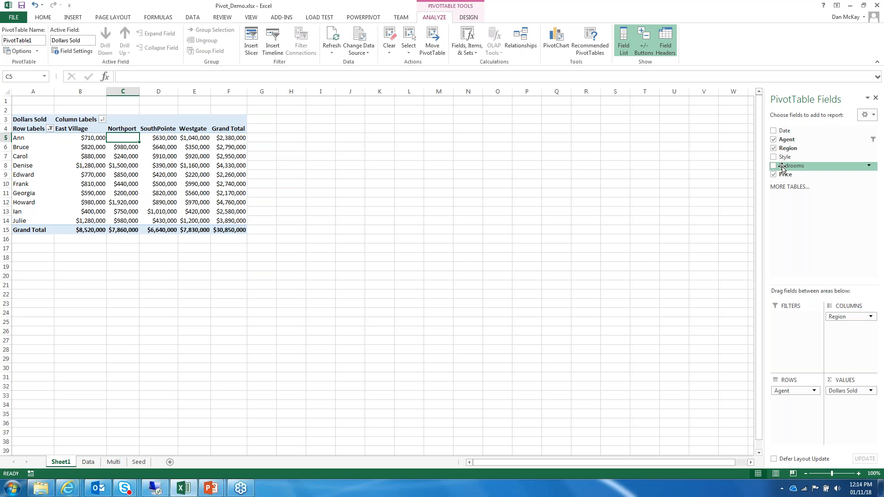
Step: Try nesting Style and Bedrooms under Region in the PivotTable columns, and remove both fields again
{"action": "mouse_move", "coordinate": [786, 157]}
{"action": "left_mouse_down"}
{"action": "mouse_move", "coordinate": [832, 364]}
{"action": "mouse_move", "coordinate": [851, 325]}
{"action": "left_mouse_up"}
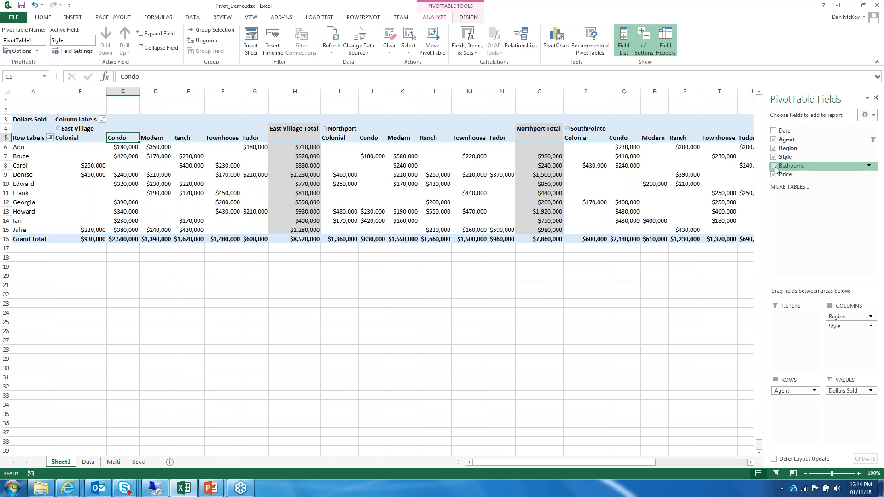
{"action": "left_click_drag", "start_coordinate": [777, 170], "coordinate": [850, 334]}
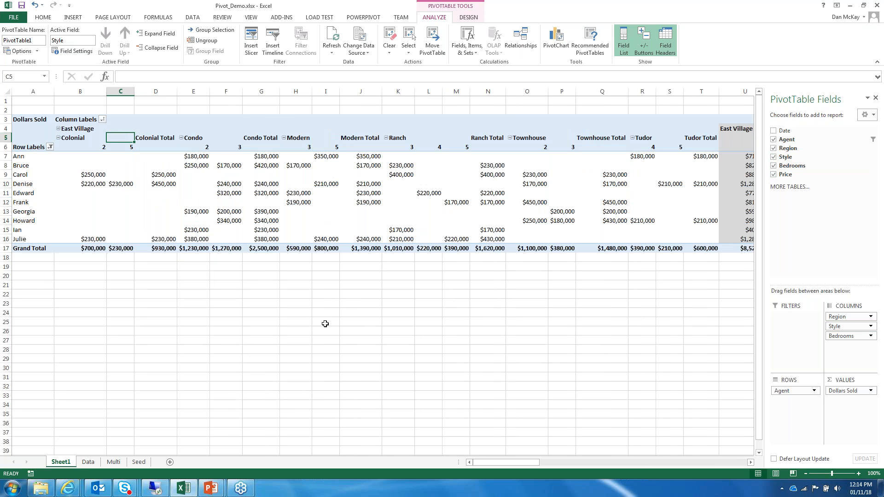
{"action": "mouse_move", "coordinate": [516, 463]}
{"action": "left_mouse_down"}
{"action": "mouse_move", "coordinate": [618, 470]}
{"action": "mouse_move", "coordinate": [516, 466]}
{"action": "left_mouse_up"}
{"action": "left_click_drag", "start_coordinate": [856, 330], "coordinate": [830, 225]}
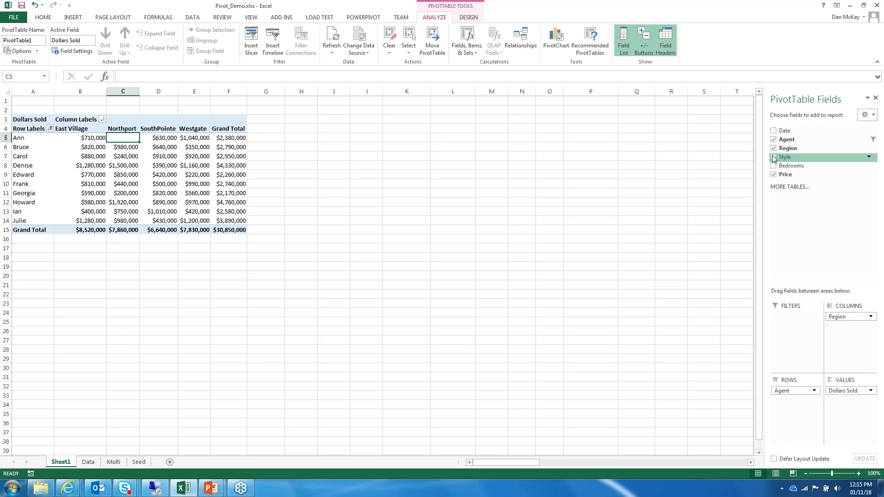
Step: Add the Style field to the PivotTable rows and nest it beneath Agent
{"action": "left_click_drag", "start_coordinate": [774, 159], "coordinate": [792, 391]}
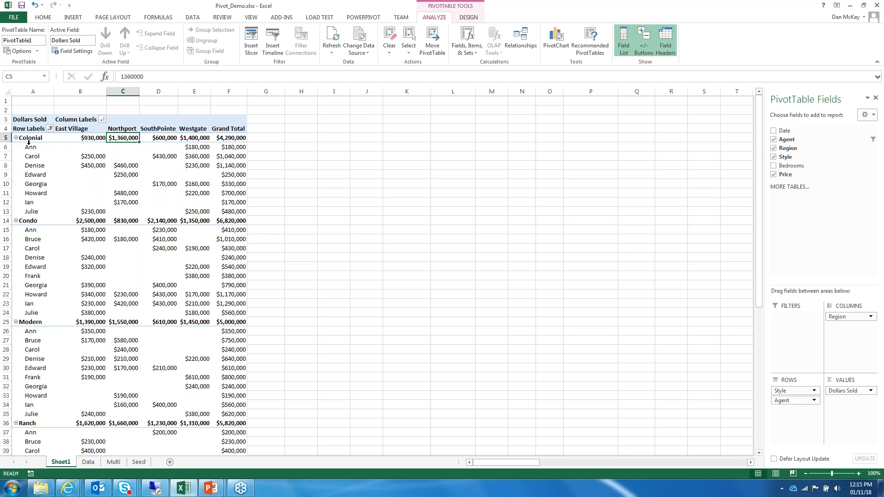
{"action": "left_click", "coordinate": [189, 149]}
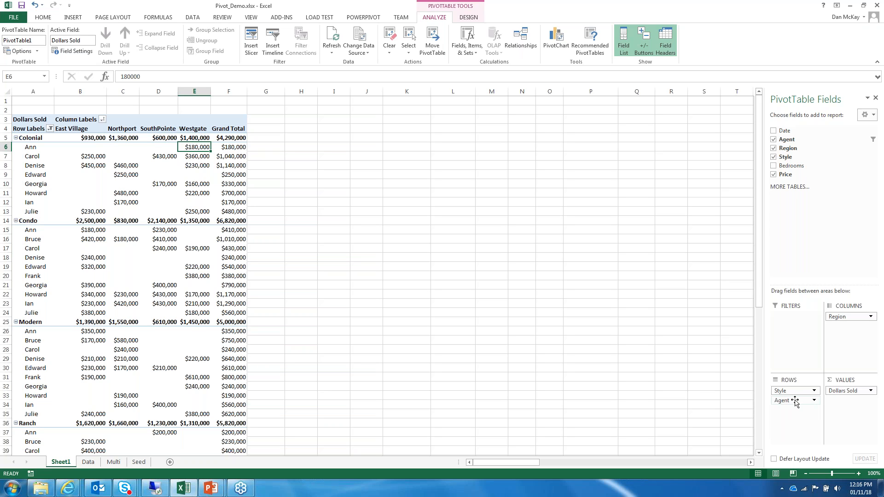
{"action": "left_click_drag", "start_coordinate": [796, 401], "coordinate": [795, 389]}
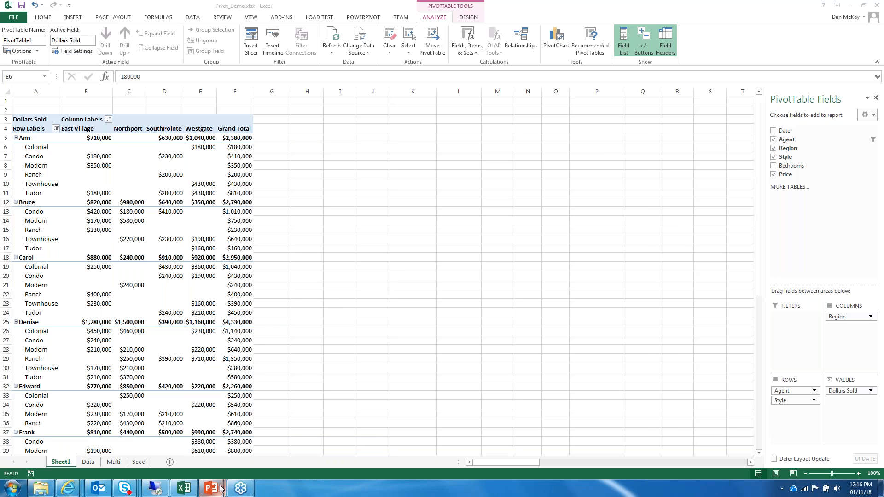
Step: Switch to PowerPoint, check the Pivot Tables Lab presentation, and view the Configuring Fields slide in Pivot Table Webinar
{"action": "mouse_move", "coordinate": [221, 489]}
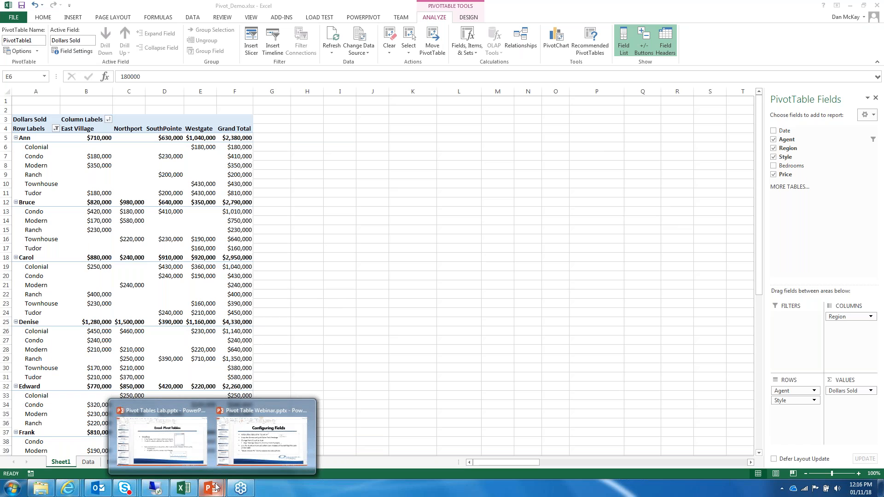
{"action": "left_click", "coordinate": [193, 447]}
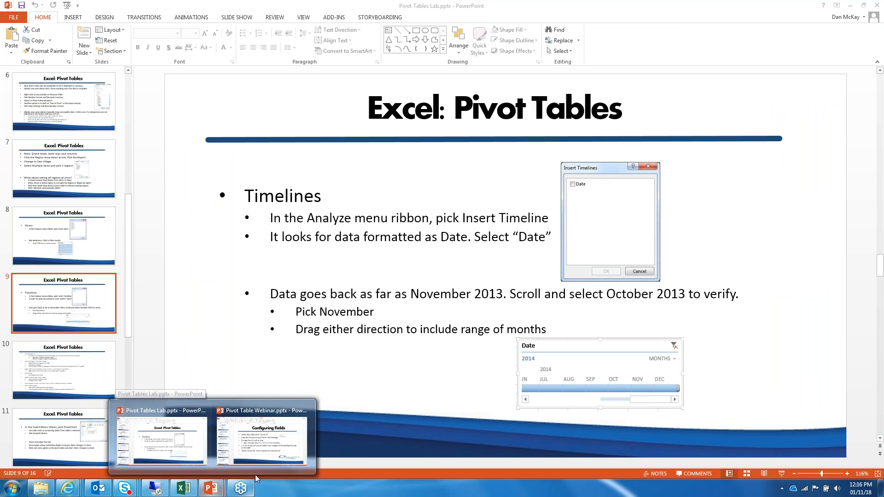
{"action": "left_click", "coordinate": [256, 466]}
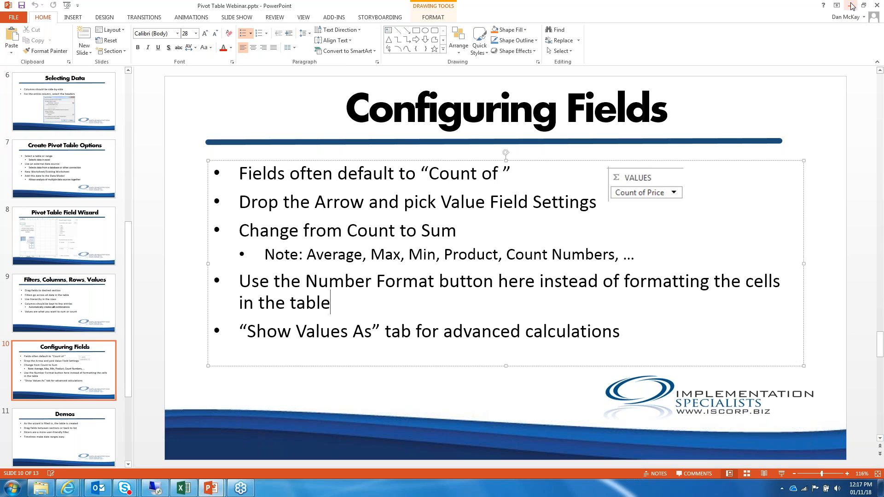
Step: Return to the Pivot_Demo workbook in Excel and remove the Style field from the PivotTable rows
{"action": "left_click", "coordinate": [192, 488]}
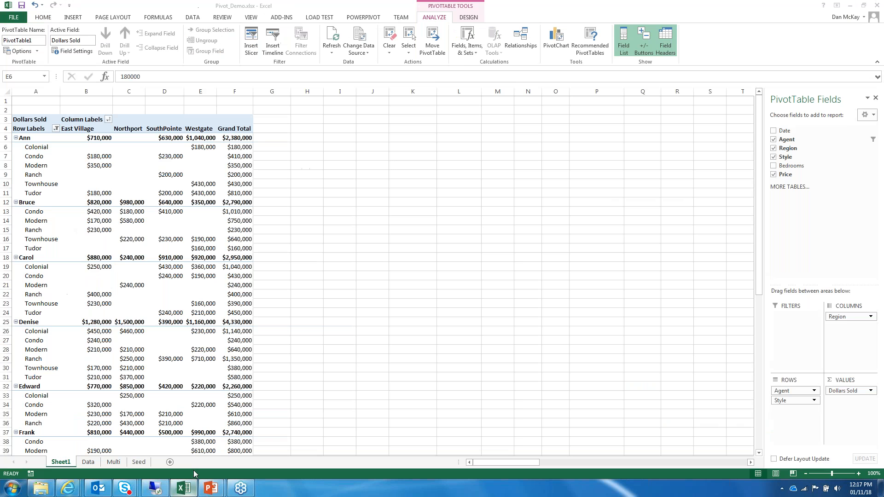
{"action": "left_click_drag", "start_coordinate": [785, 401], "coordinate": [803, 217]}
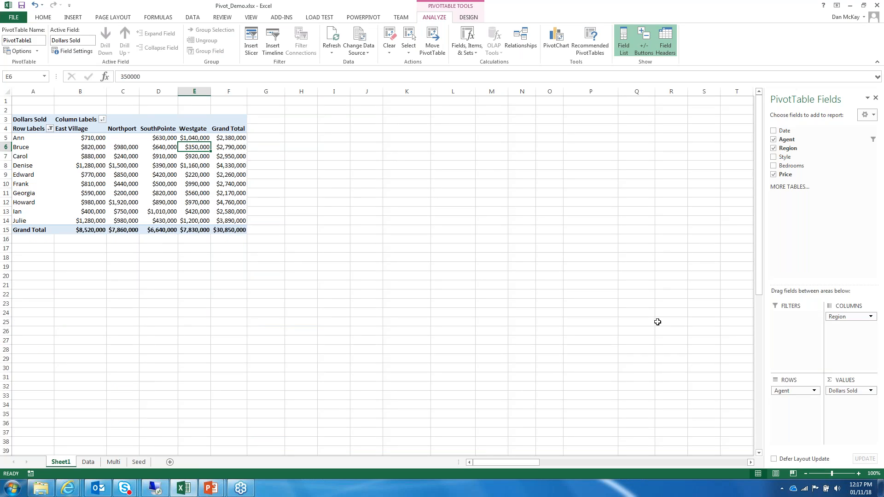
Step: Change the Dollars Sold value field so it summarizes Price by Average
{"action": "left_click", "coordinate": [869, 391]}
{"action": "left_click", "coordinate": [840, 381]}
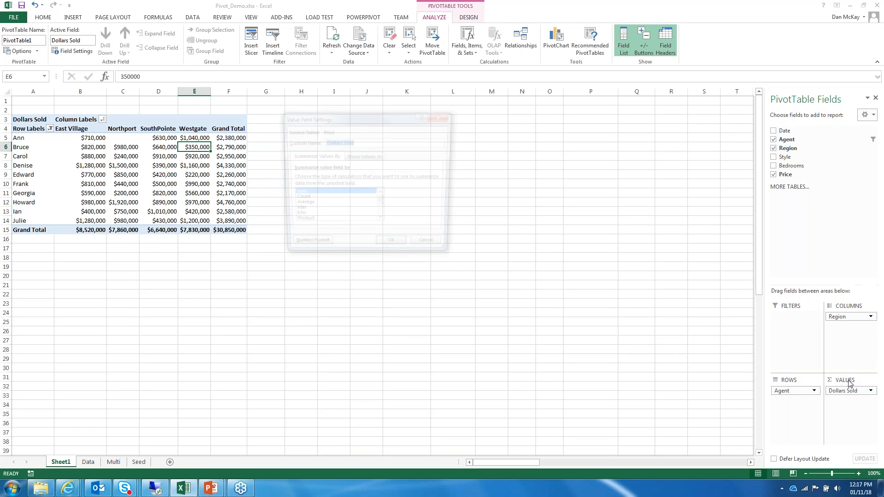
{"action": "left_click", "coordinate": [302, 206]}
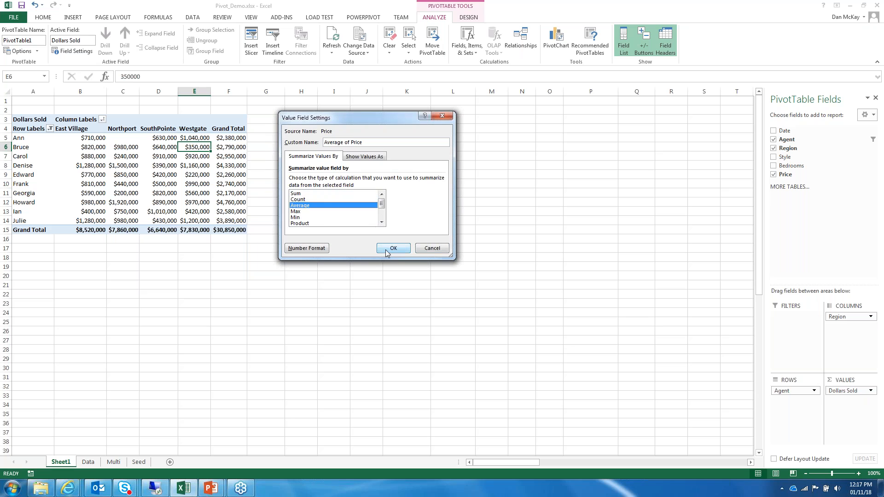
{"action": "left_click", "coordinate": [391, 249]}
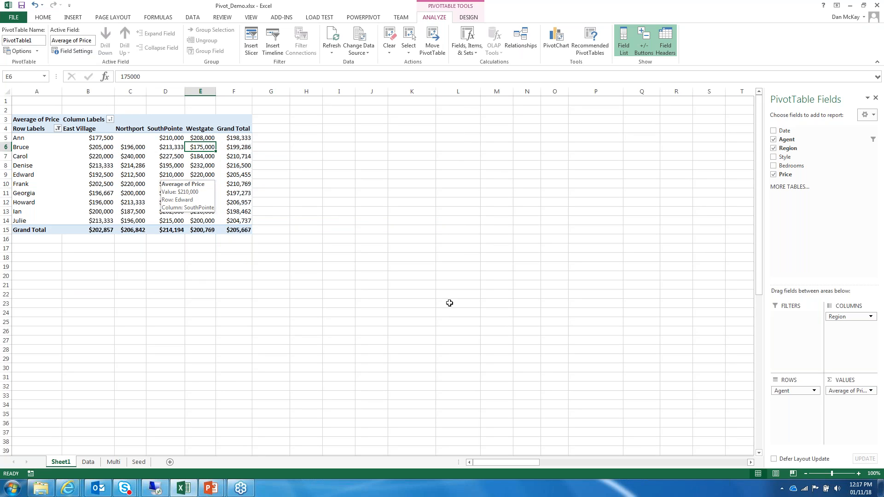
Step: Switch the PivotTable's Price value field to summarize by Max
{"action": "left_click", "coordinate": [872, 391]}
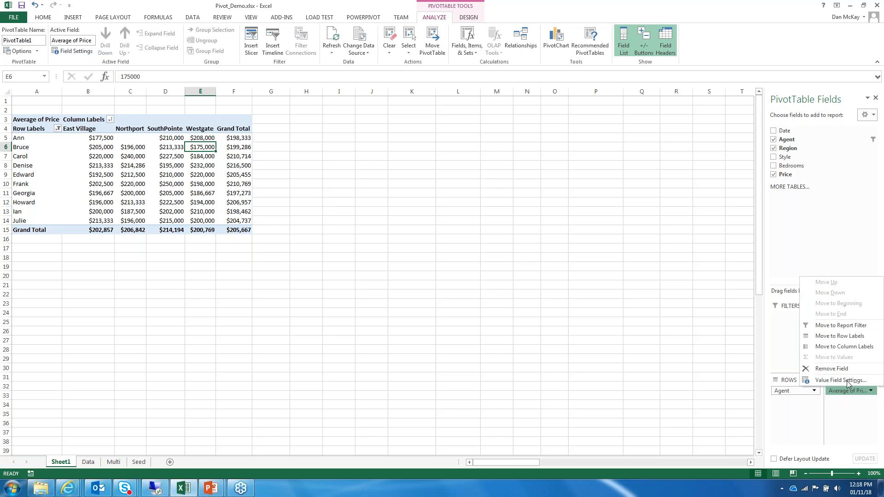
{"action": "left_click", "coordinate": [846, 384]}
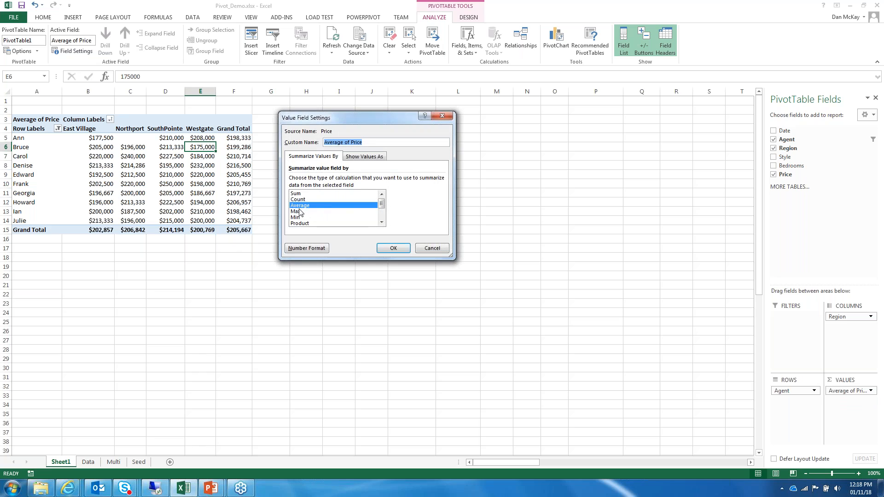
{"action": "left_click", "coordinate": [299, 211]}
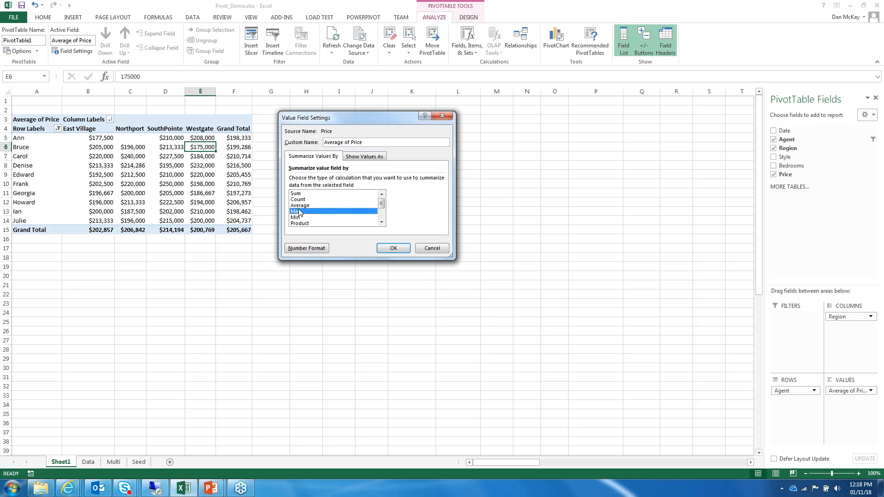
{"action": "left_click", "coordinate": [395, 248]}
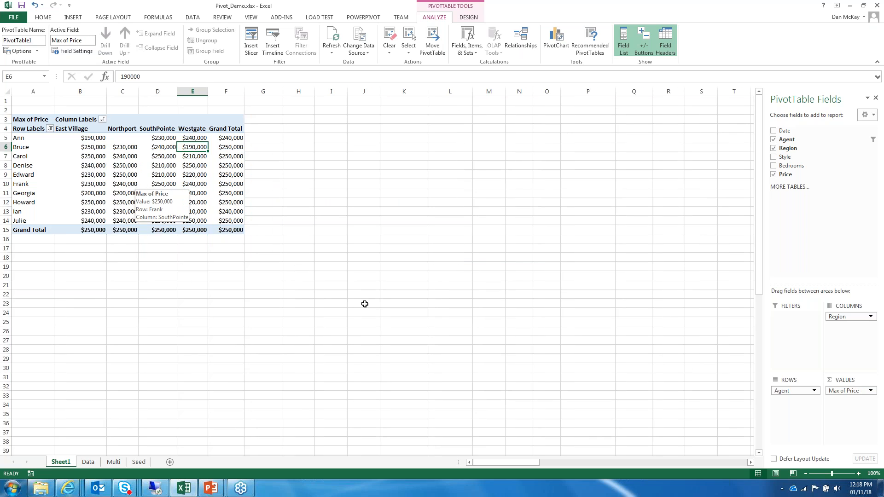
Step: Switch the PivotTable's Price value field to summarize by Min
{"action": "left_click", "coordinate": [872, 391]}
{"action": "left_click", "coordinate": [872, 391]}
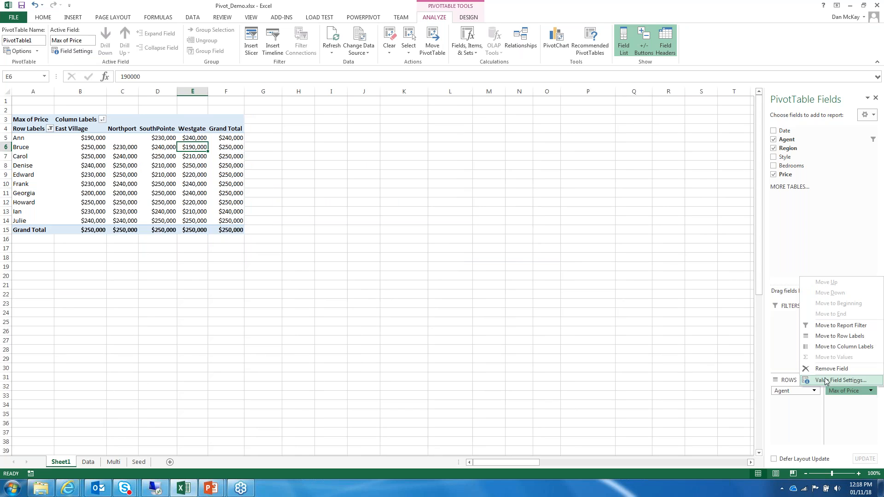
{"action": "left_click", "coordinate": [829, 380]}
{"action": "left_click", "coordinate": [322, 217]}
{"action": "left_click", "coordinate": [393, 248]}
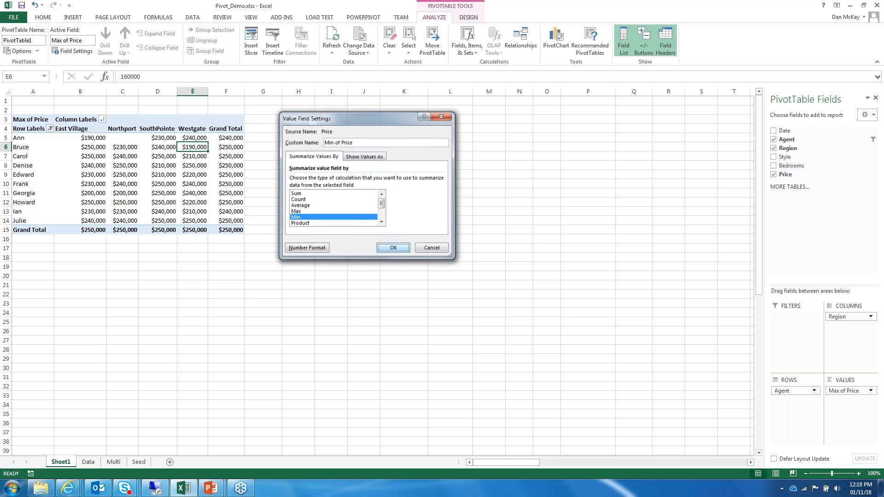
Step: Switch the PivotTable's Price value field to summarize by Count
{"action": "left_click", "coordinate": [871, 391]}
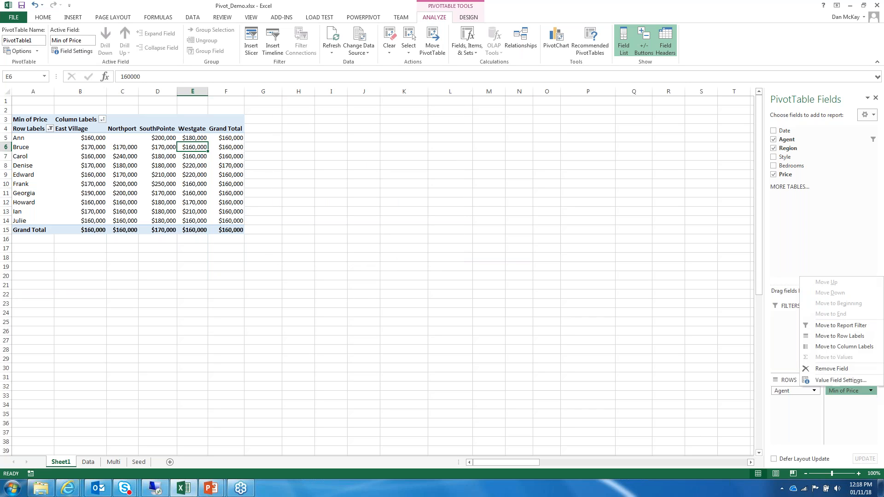
{"action": "left_click", "coordinate": [838, 382]}
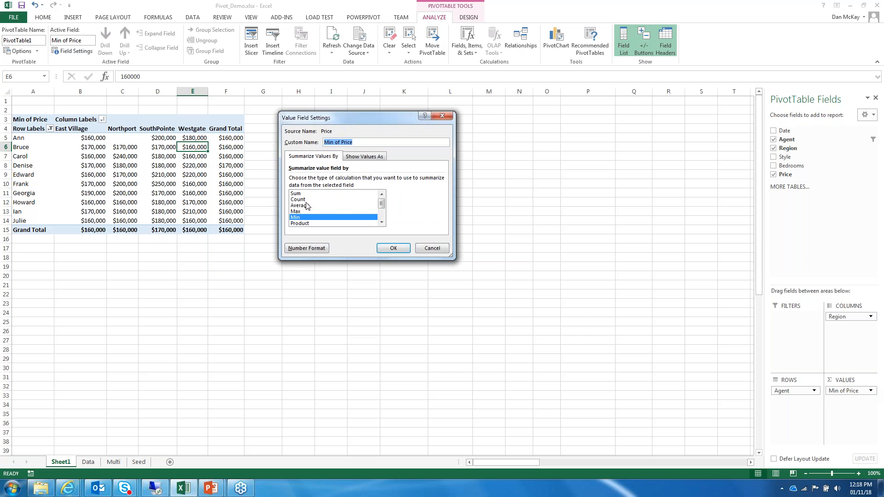
{"action": "left_click", "coordinate": [307, 205]}
{"action": "left_click", "coordinate": [302, 199]}
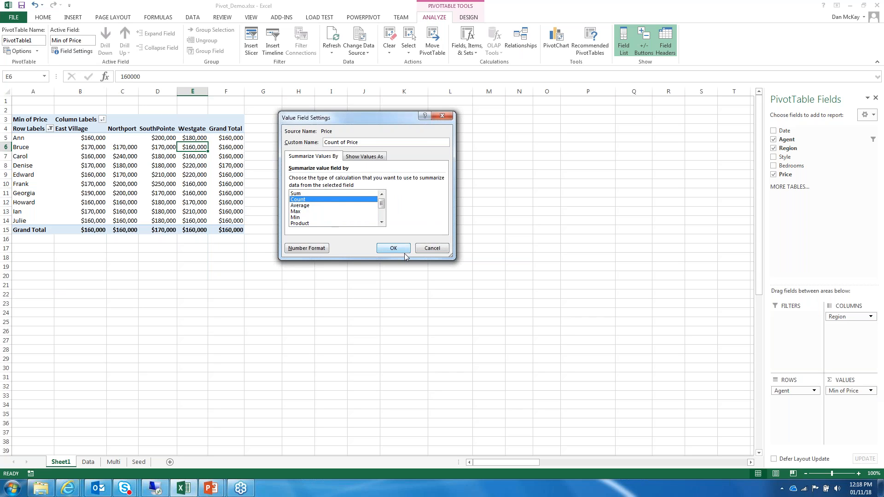
{"action": "key", "text": "Return"}
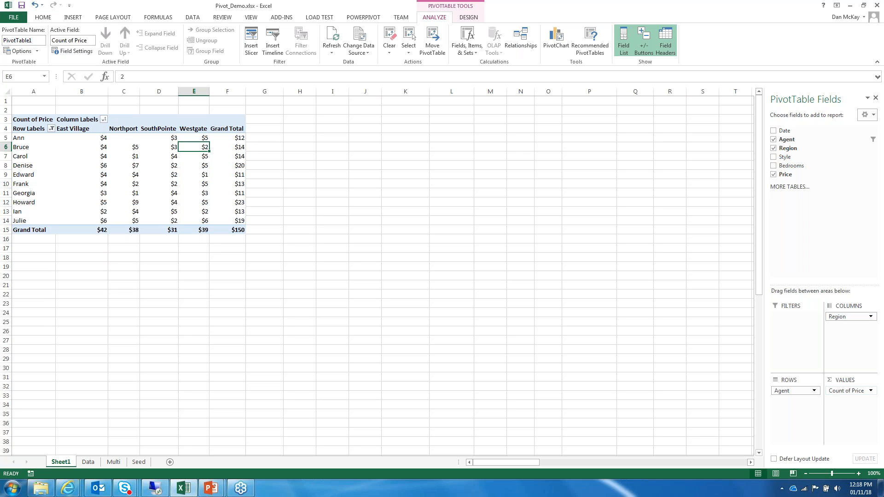
Step: Set the PivotTable's Price value field back to summarize by Sum
{"action": "left_click", "coordinate": [872, 391]}
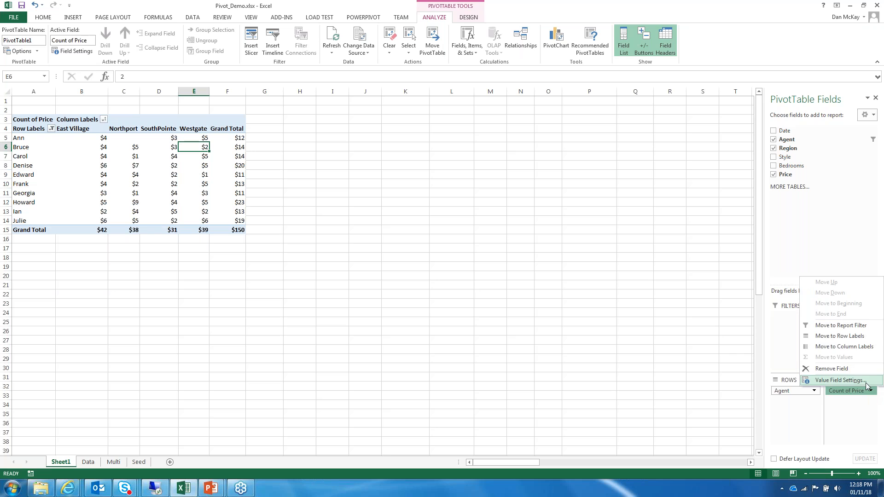
{"action": "left_click", "coordinate": [841, 380]}
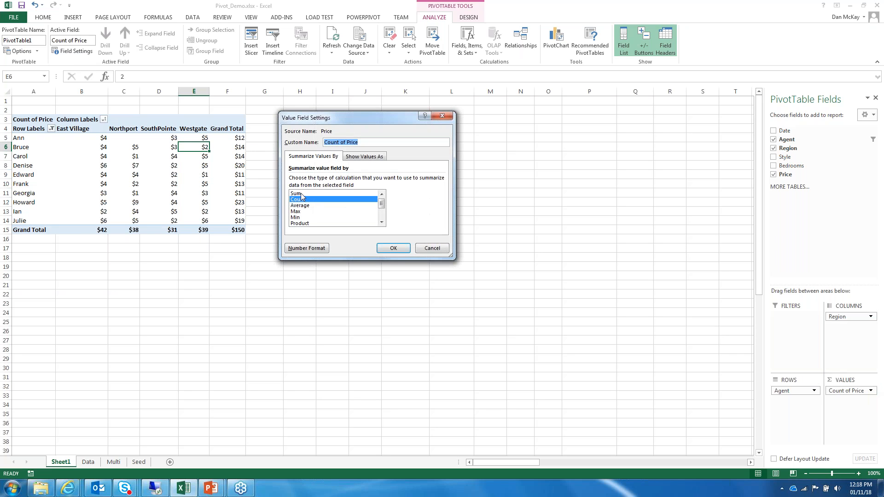
{"action": "left_click", "coordinate": [299, 193]}
{"action": "left_click", "coordinate": [385, 248]}
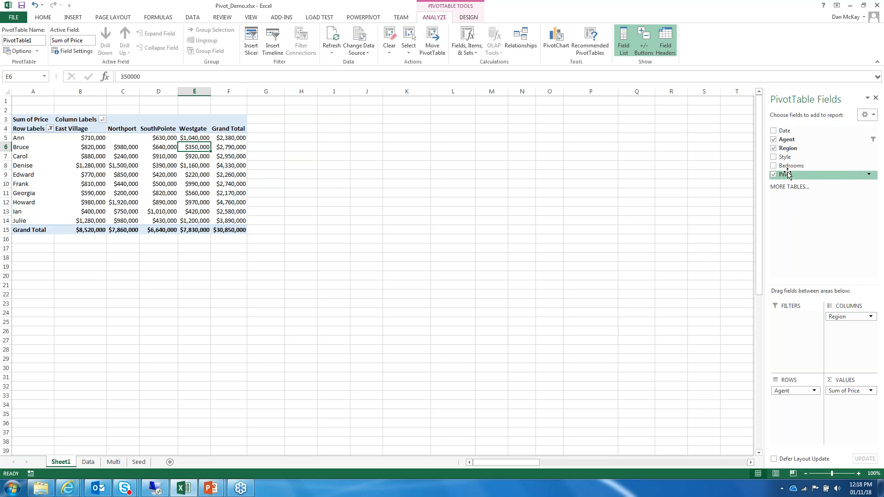
Step: Add Price to the PivotTable values a second time and rename its count field to Properties
{"action": "left_click_drag", "start_coordinate": [787, 175], "coordinate": [846, 409]}
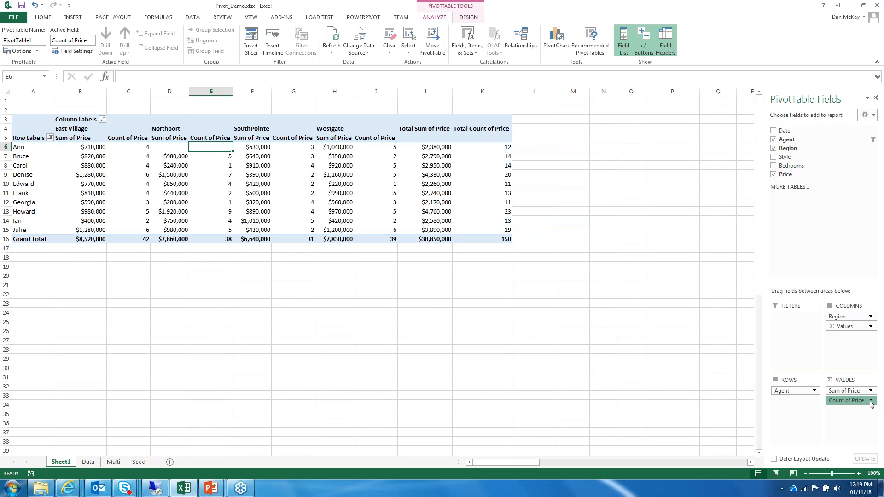
{"action": "left_click", "coordinate": [850, 400]}
{"action": "left_click", "coordinate": [835, 391]}
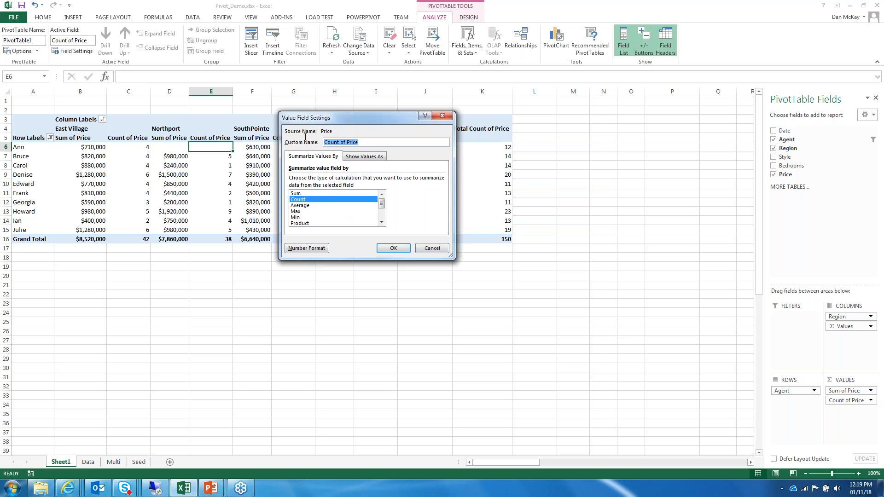
{"action": "type", "text": "Properties"}
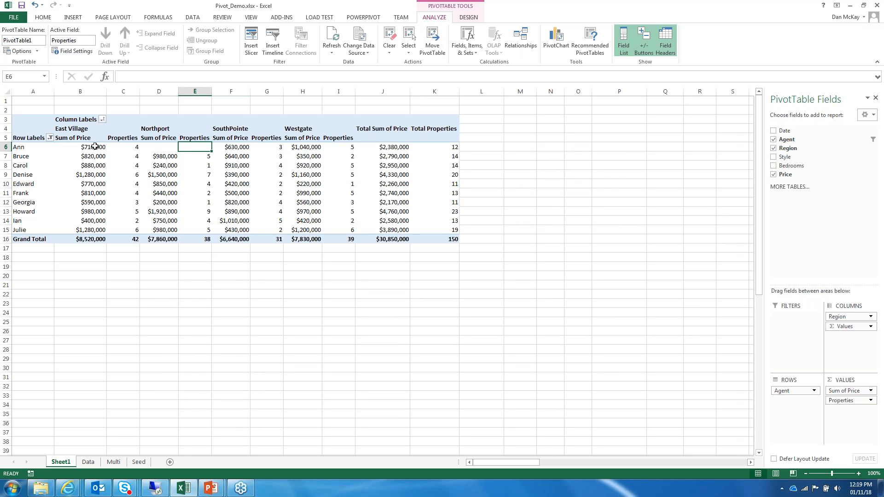
Step: Compare the Sum of Price and Properties values for individual agents in the East Village region
{"action": "left_click", "coordinate": [136, 150]}
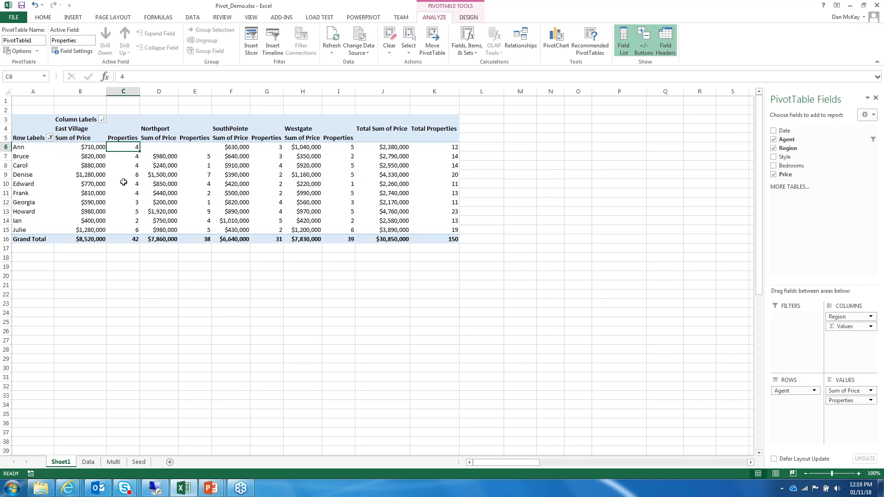
{"action": "left_click", "coordinate": [93, 176]}
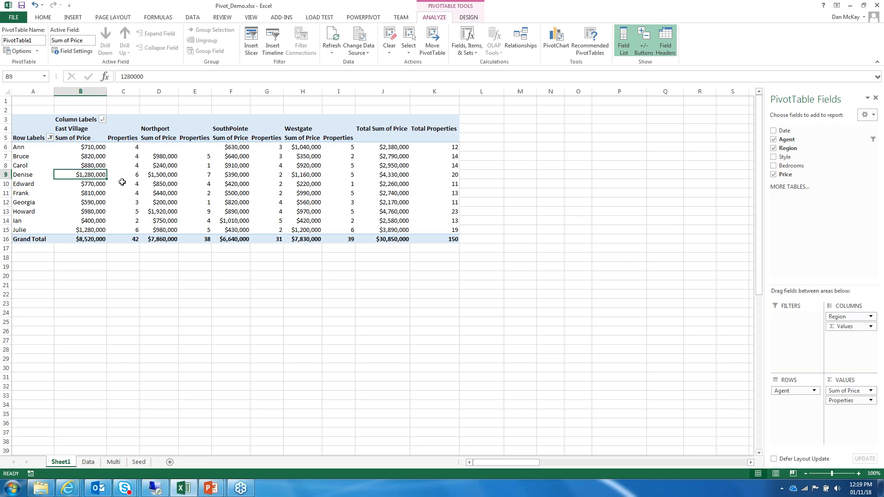
{"action": "left_click", "coordinate": [139, 175]}
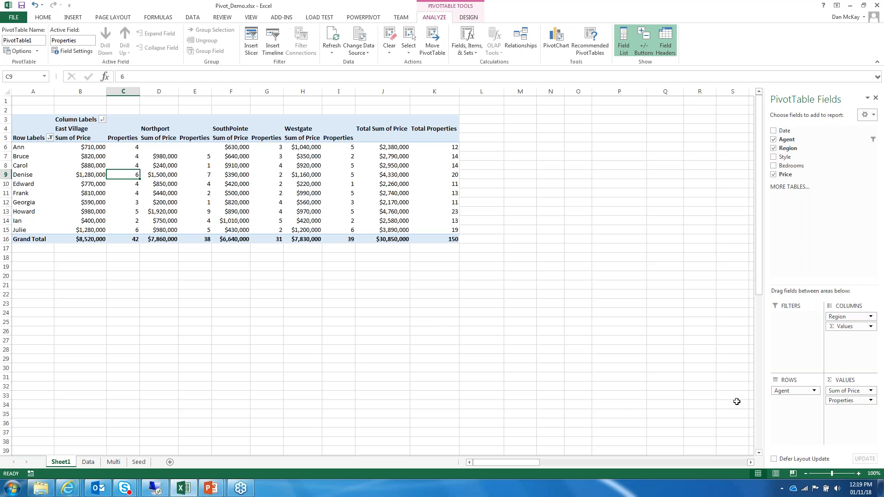
Step: Review the Show Values As calculation options for the Sum of Price field, and close its settings without changing anything
{"action": "left_click", "coordinate": [874, 392]}
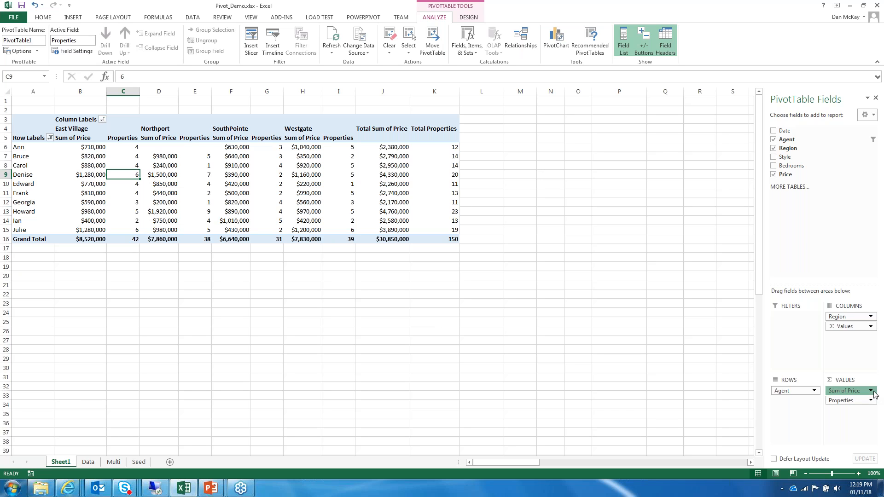
{"action": "left_click", "coordinate": [873, 393]}
{"action": "left_click", "coordinate": [841, 380]}
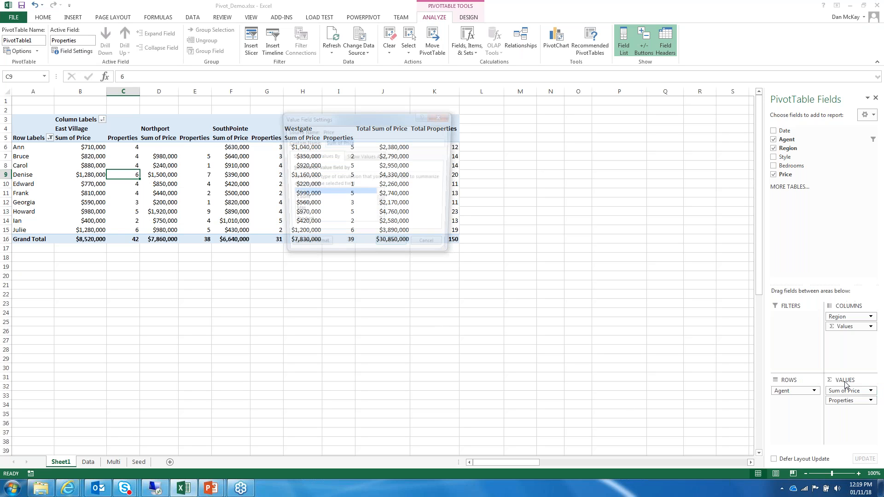
{"action": "left_click", "coordinate": [366, 157]}
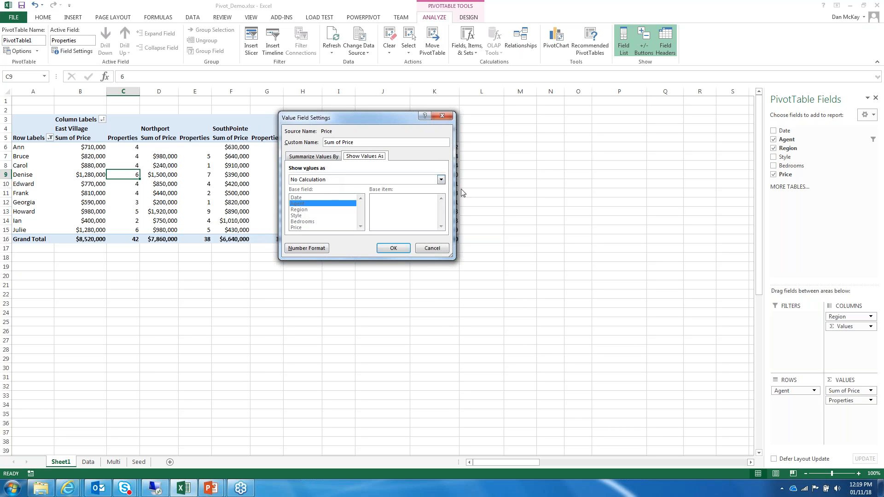
{"action": "left_click", "coordinate": [441, 180]}
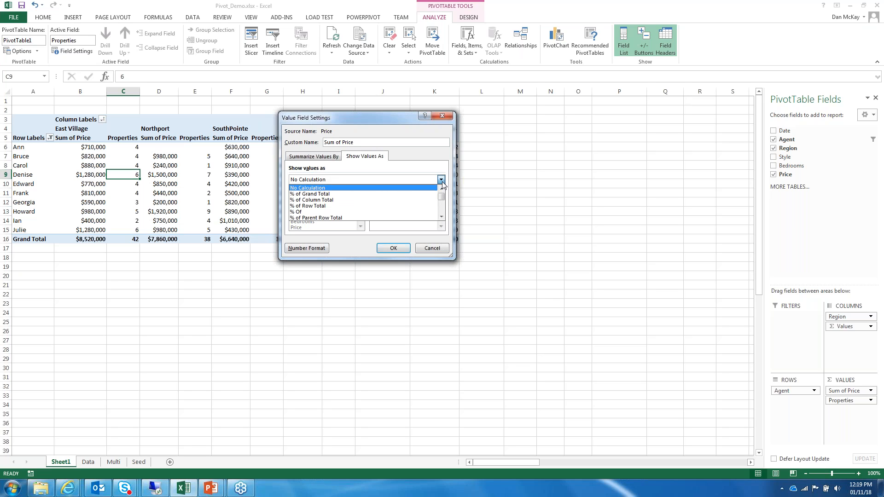
{"action": "left_click_drag", "start_coordinate": [441, 197], "coordinate": [440, 209]}
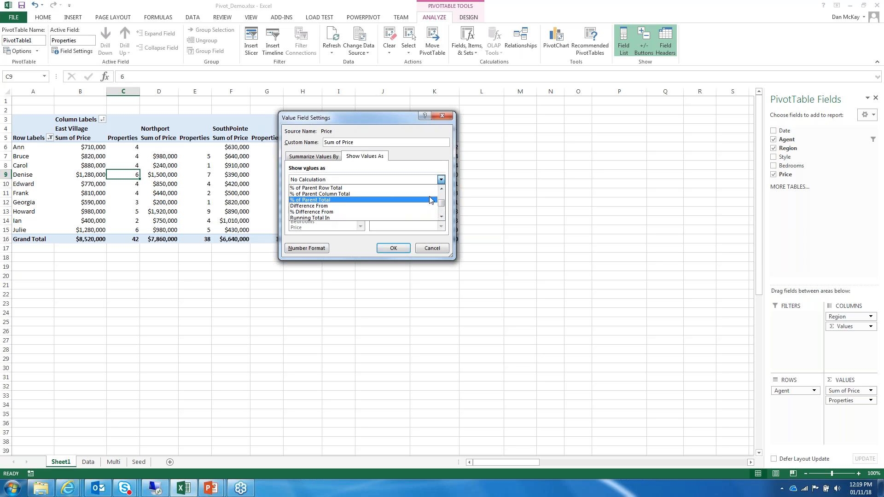
{"action": "mouse_move", "coordinate": [440, 203]}
{"action": "left_mouse_down"}
{"action": "mouse_move", "coordinate": [441, 215]}
{"action": "mouse_move", "coordinate": [443, 194]}
{"action": "left_mouse_up"}
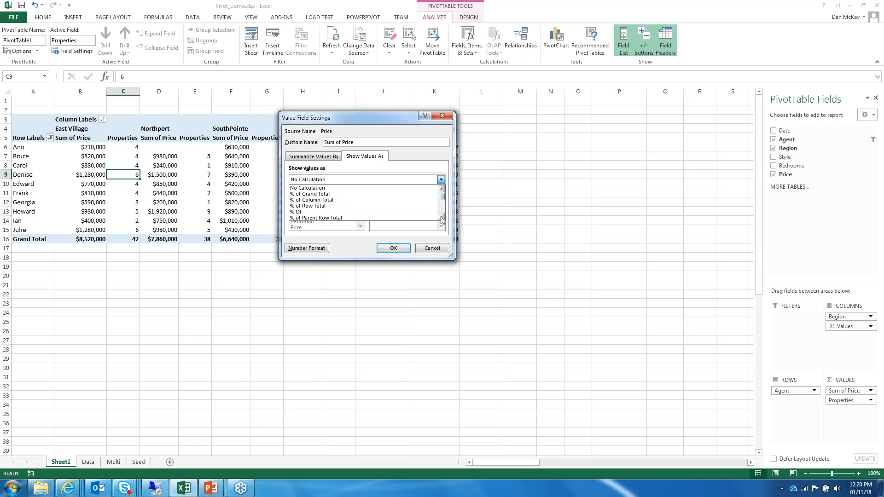
{"action": "left_click", "coordinate": [433, 249]}
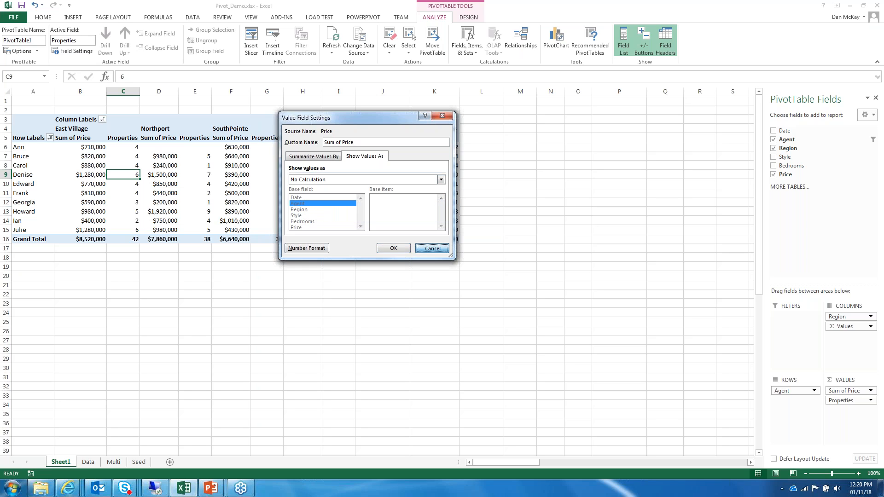
{"action": "left_click", "coordinate": [433, 249]}
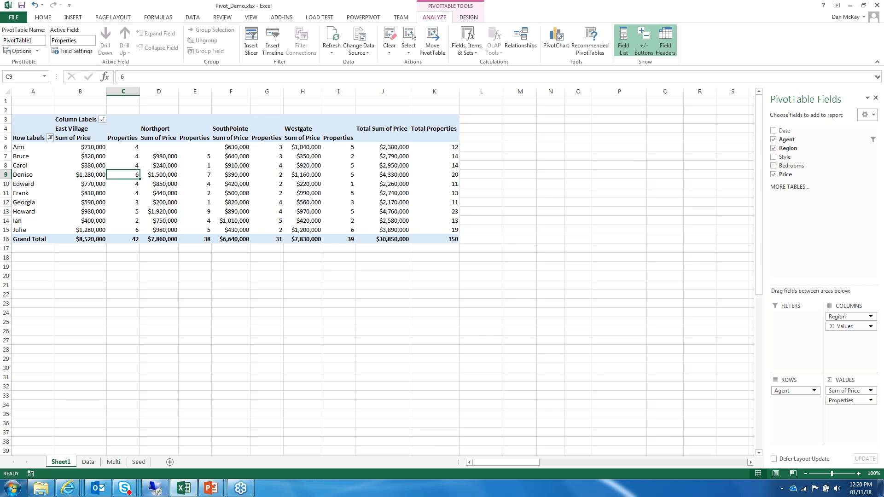
Step: Switch to the Pivot Table Webinar presentation in PowerPoint and view the Demos slide
{"action": "left_click", "coordinate": [209, 487]}
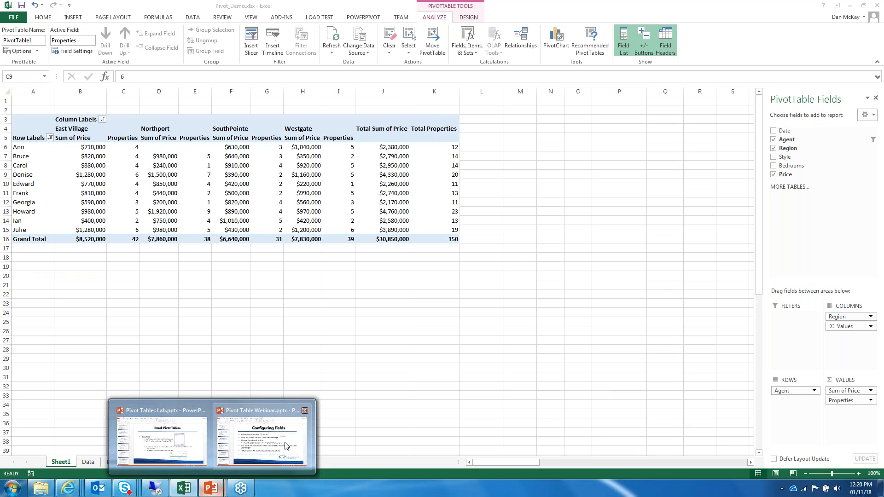
{"action": "left_click", "coordinate": [286, 446]}
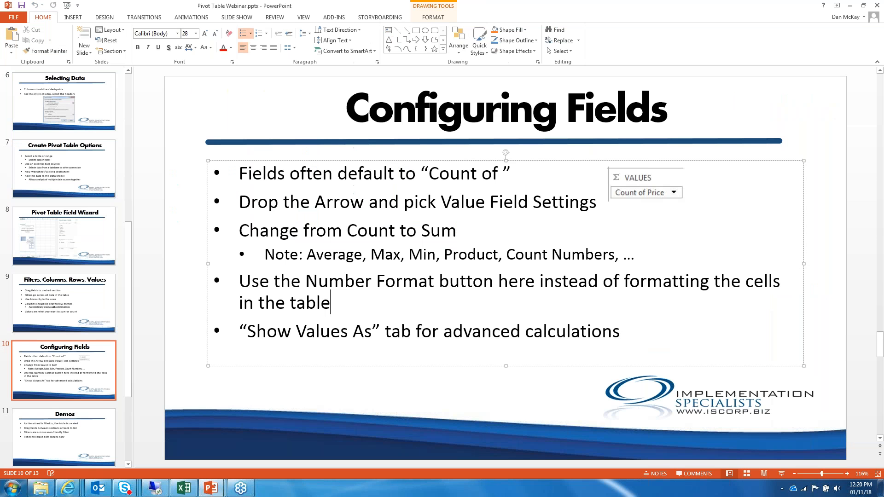
{"action": "left_click", "coordinate": [87, 436]}
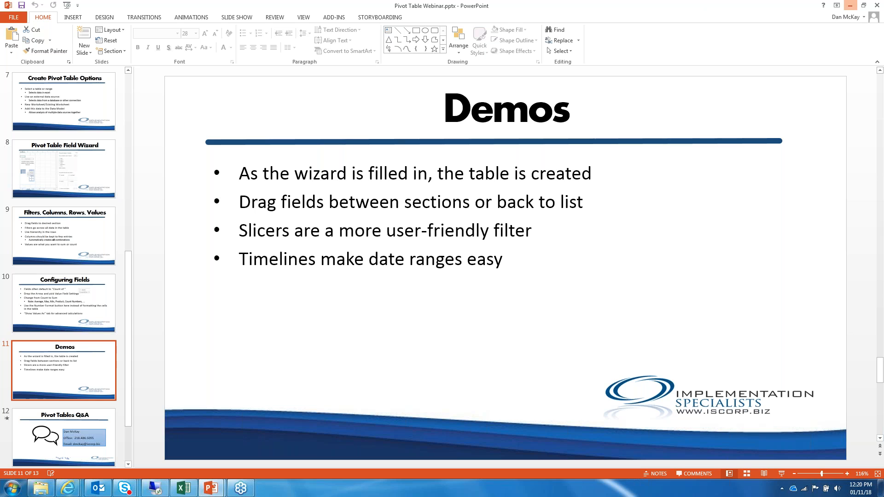
Step: Return to the Pivot_Demo workbook in Excel and remove the Sum of Price and Properties fields from the PivotTable values
{"action": "left_click", "coordinate": [850, 5]}
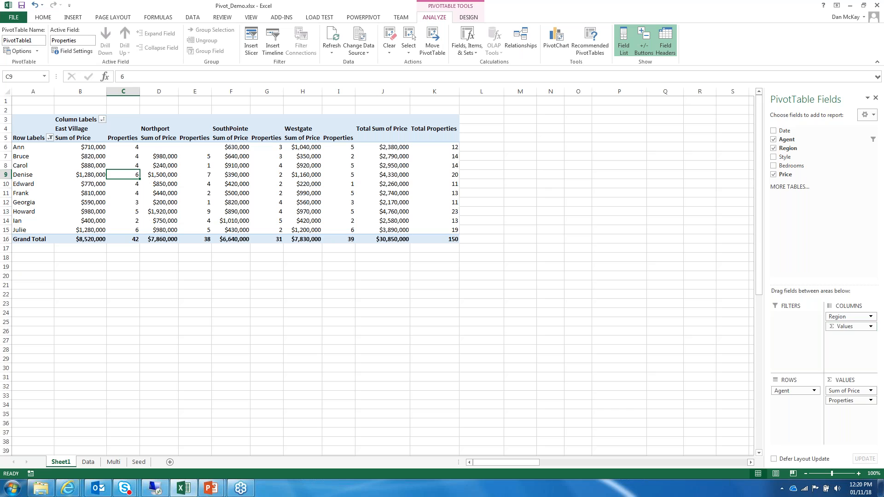
{"action": "key", "text": "ctrl+z"}
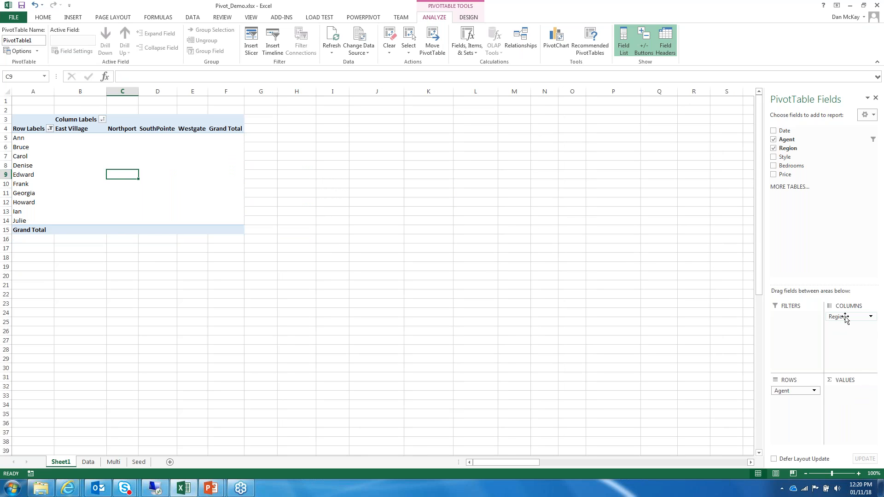
Step: Replace Region with Date in the PivotTable columns and add Price to the values
{"action": "left_click_drag", "start_coordinate": [846, 317], "coordinate": [829, 253]}
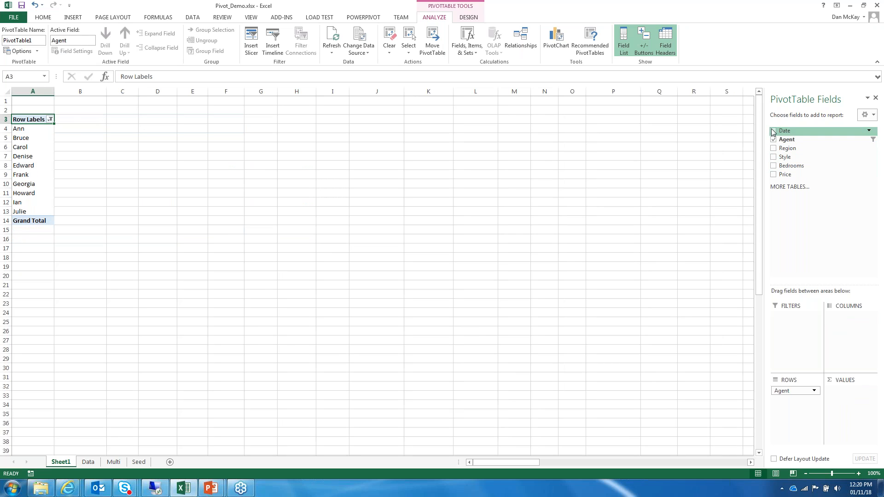
{"action": "left_click_drag", "start_coordinate": [773, 132], "coordinate": [839, 342]}
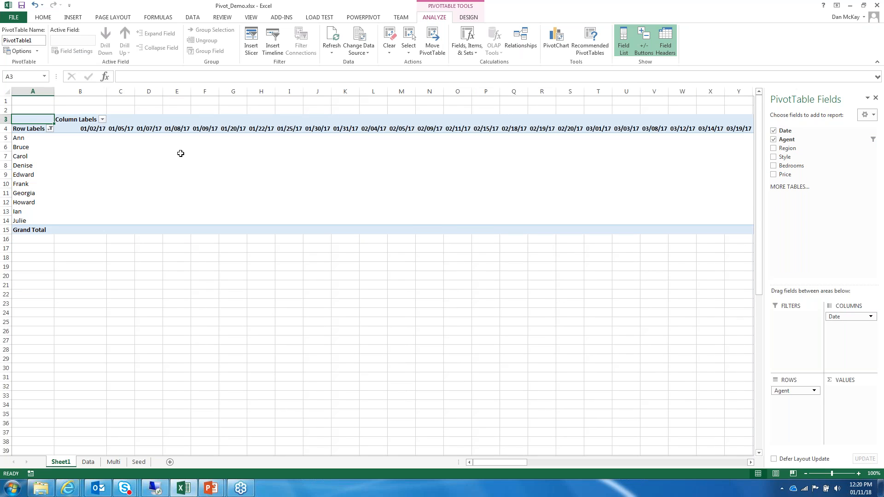
{"action": "left_click_drag", "start_coordinate": [773, 175], "coordinate": [852, 396]}
Step: Change the Price value field to summarize by Sum
{"action": "left_click", "coordinate": [836, 389]}
{"action": "left_click", "coordinate": [832, 384]}
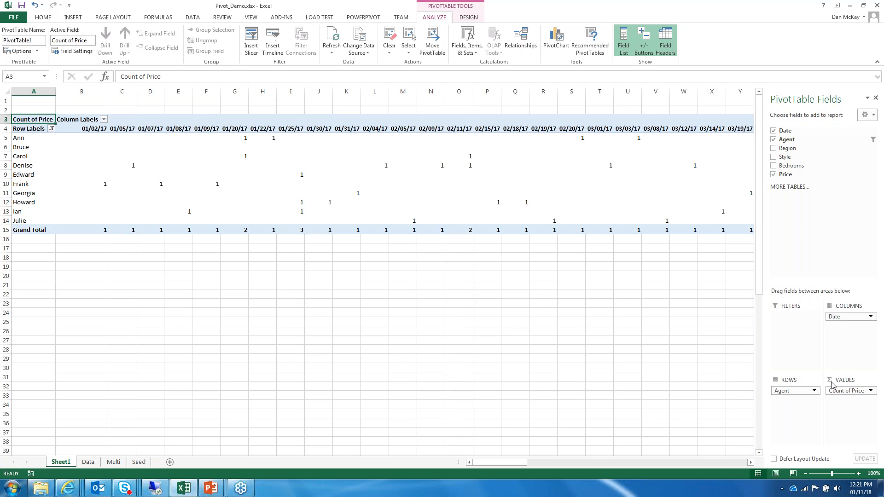
{"action": "left_click", "coordinate": [296, 194]}
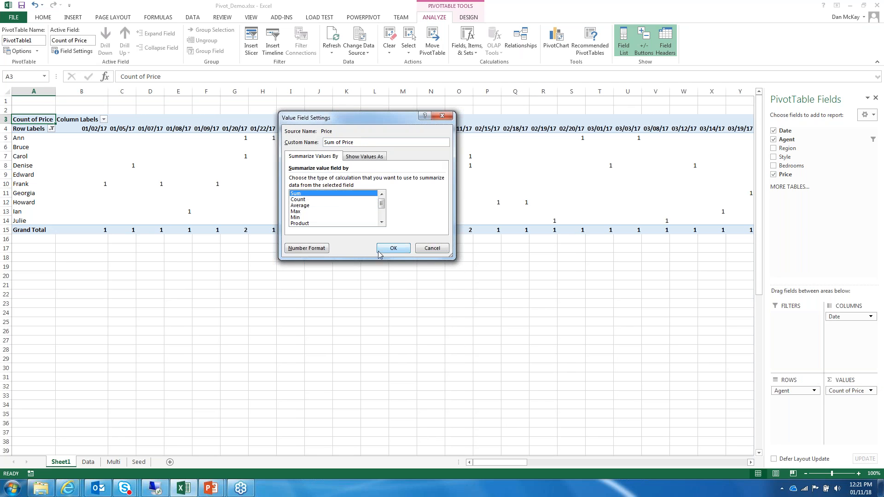
{"action": "left_click", "coordinate": [382, 252]}
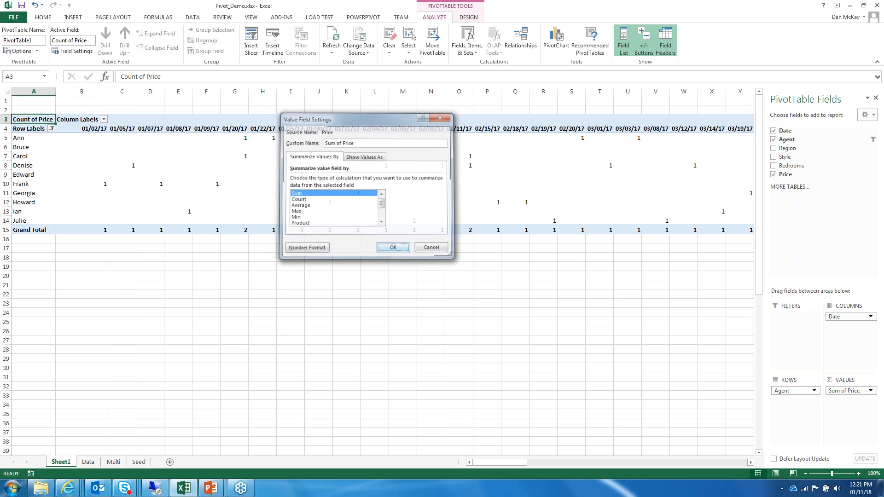
Step: Format the Sum of Price values as Currency with the $ symbol and 0 decimal places
{"action": "left_click", "coordinate": [833, 390]}
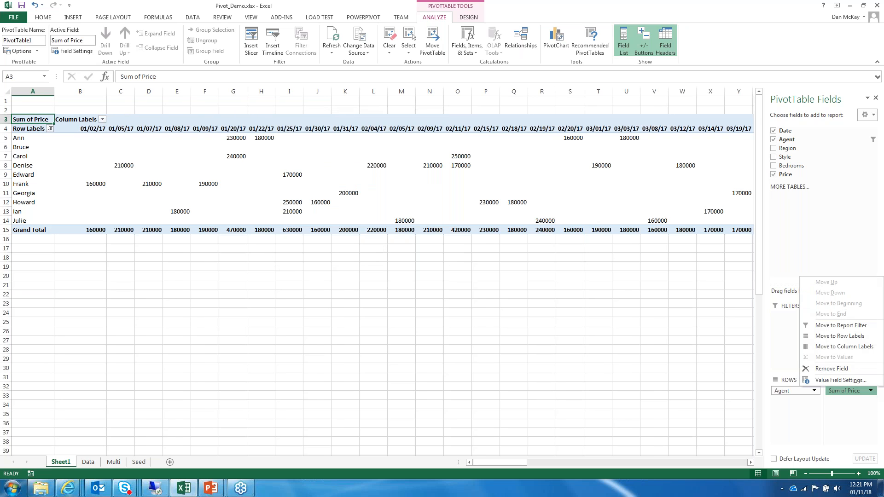
{"action": "left_click", "coordinate": [837, 380]}
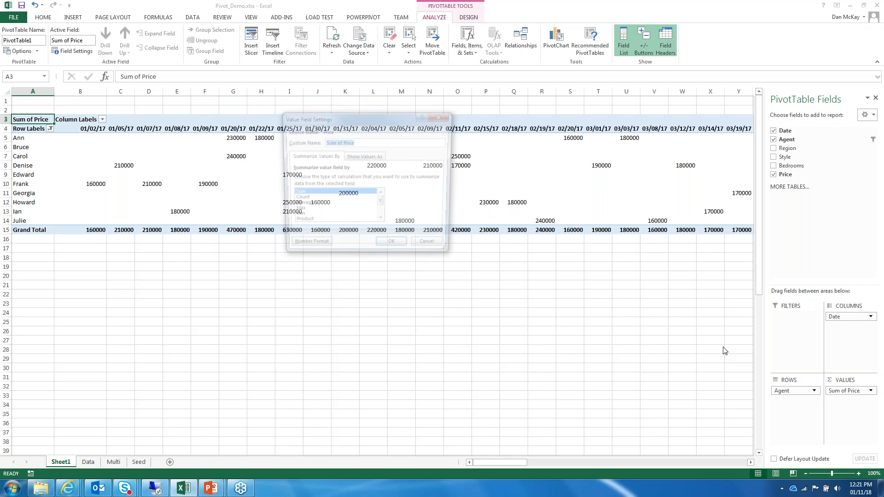
{"action": "left_click", "coordinate": [307, 247]}
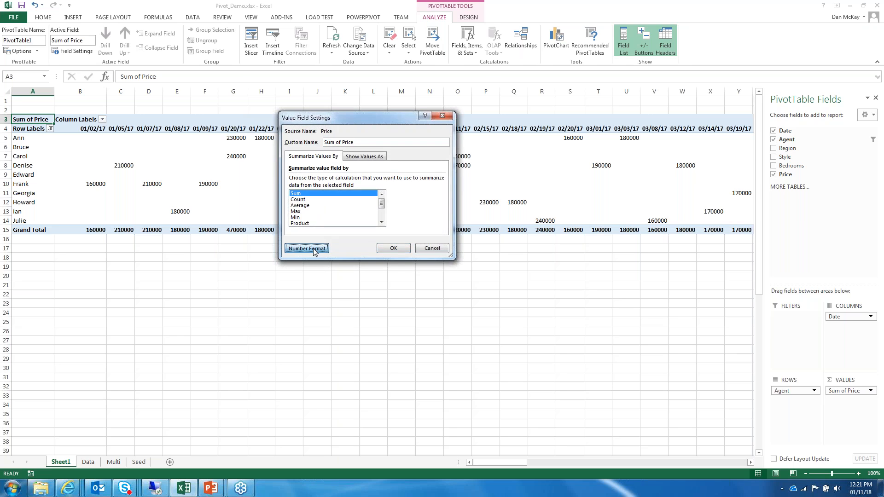
{"action": "left_click", "coordinate": [265, 132]}
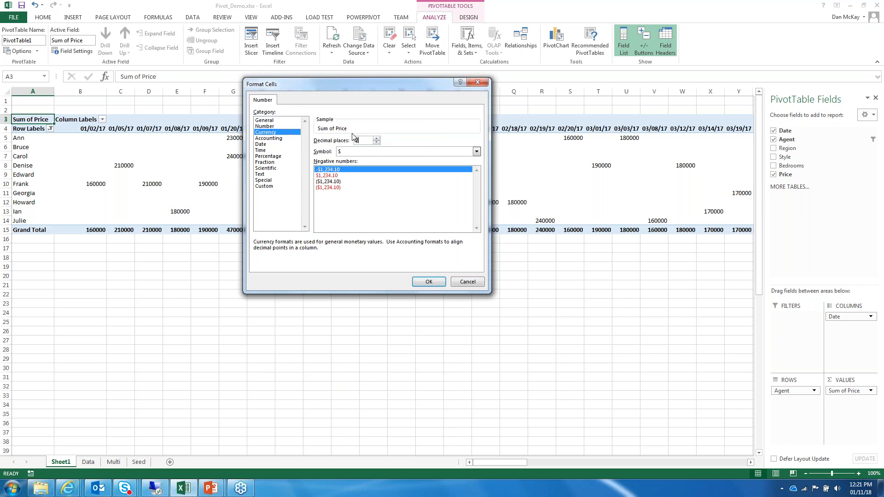
{"action": "type", "text": "0"}
{"action": "left_click", "coordinate": [429, 282]}
{"action": "left_click", "coordinate": [394, 247]}
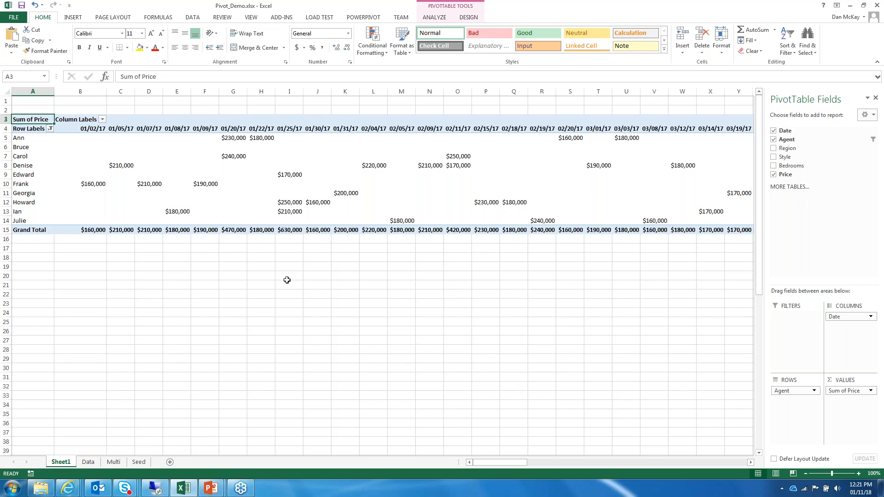
Step: Add a Month column header in cell G1 of the Data sheet
{"action": "left_click", "coordinate": [94, 462]}
{"action": "left_click", "coordinate": [231, 102]}
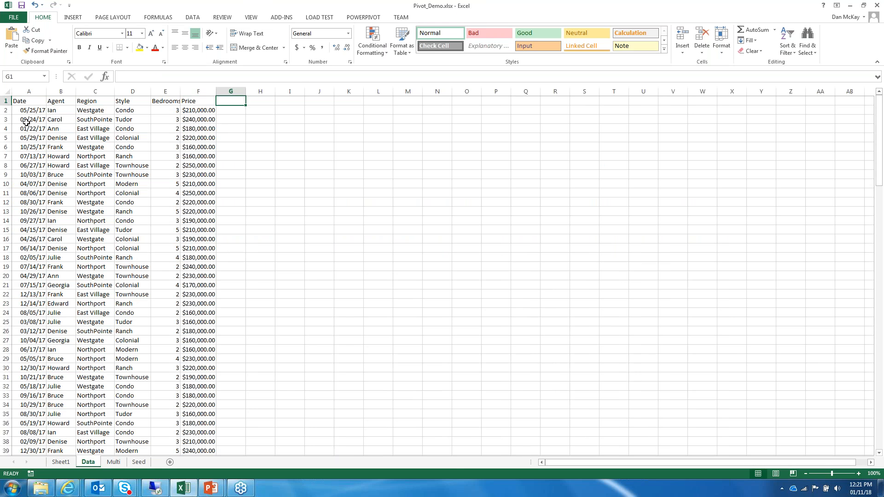
{"action": "left_click", "coordinate": [232, 110]}
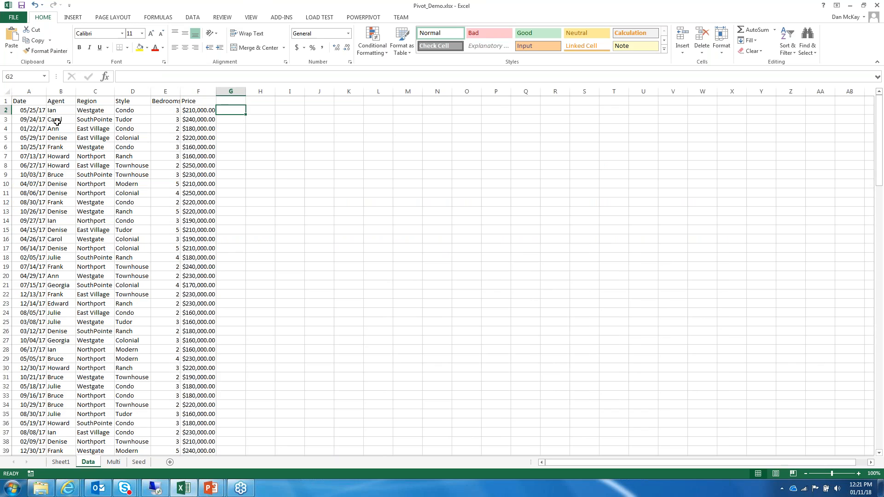
{"action": "key", "text": "Up"}
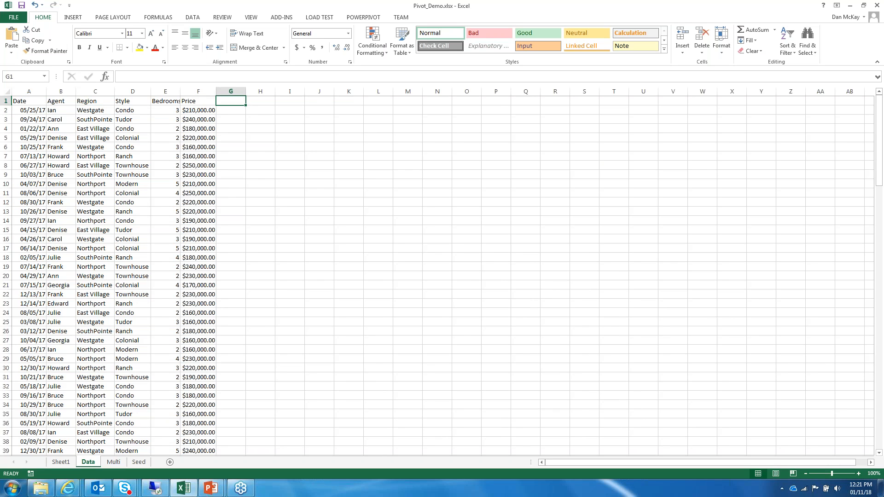
{"action": "type", "text": "Month"}
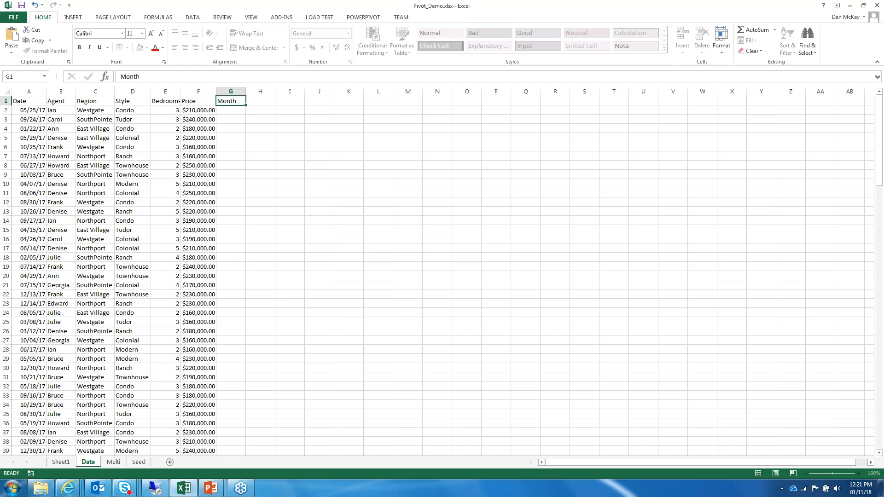
{"action": "key", "text": "Return"}
Step: Enter the formula =MONTH(A2) in cell G2
{"action": "type", "text": "=month("}
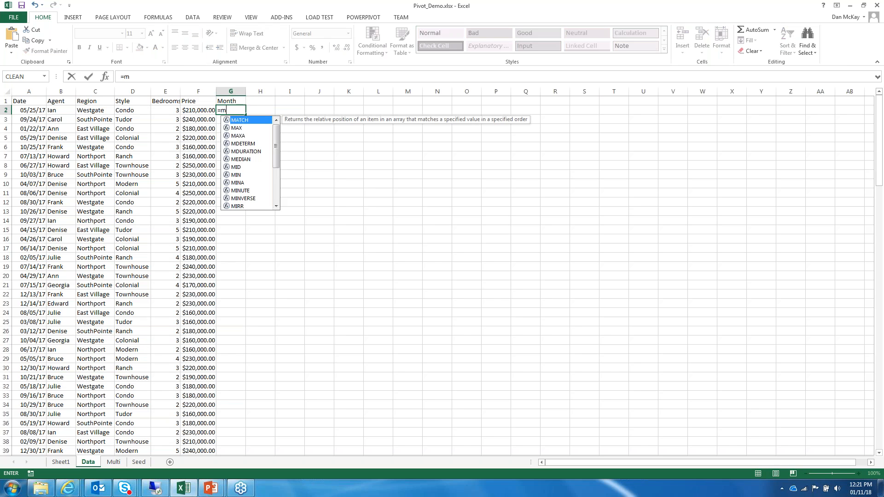
{"action": "left_click", "coordinate": [31, 110]}
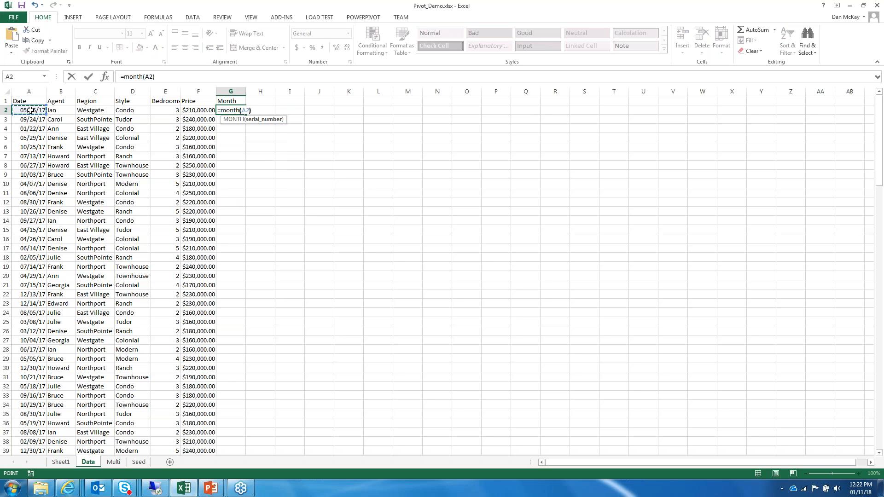
{"action": "type", "text": ")"}
{"action": "key", "text": "Return"}
Step: Fill the Month formula from G2 down to G151, and check the copied formulas
{"action": "left_click", "coordinate": [233, 111]}
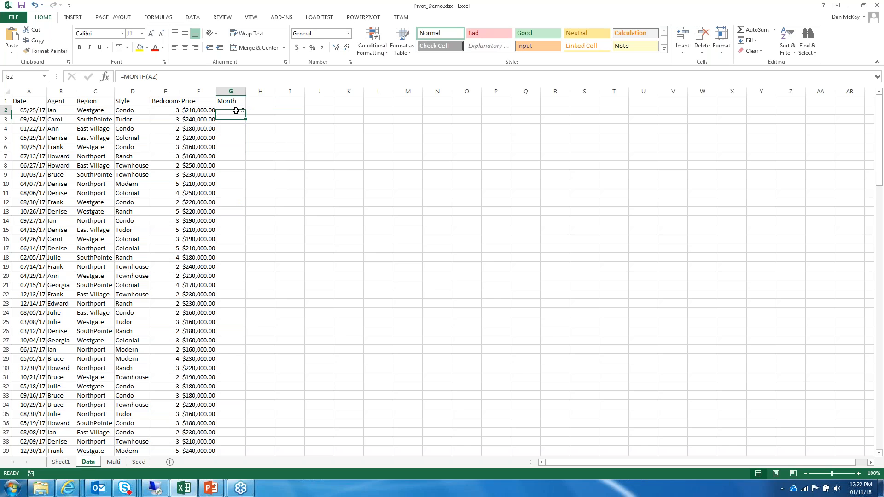
{"action": "left_click_drag", "start_coordinate": [244, 115], "coordinate": [221, 451]}
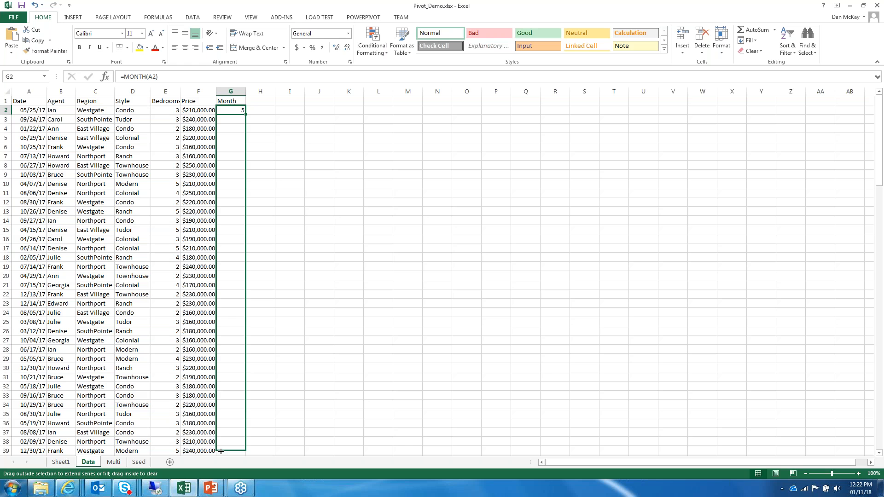
{"action": "left_click_drag", "start_coordinate": [221, 452], "coordinate": [217, 467]}
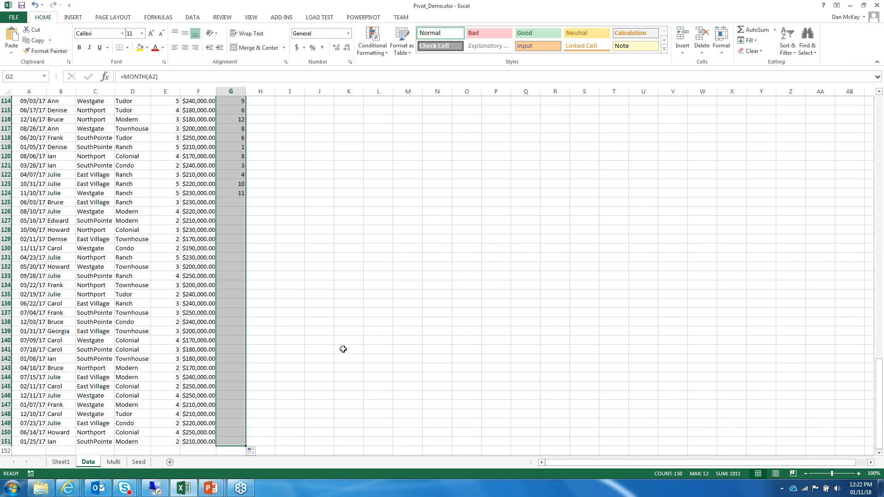
{"action": "left_click", "coordinate": [231, 175]}
{"action": "scroll", "coordinate": [254, 126], "scroll_direction": "up", "scroll_amount": 20}
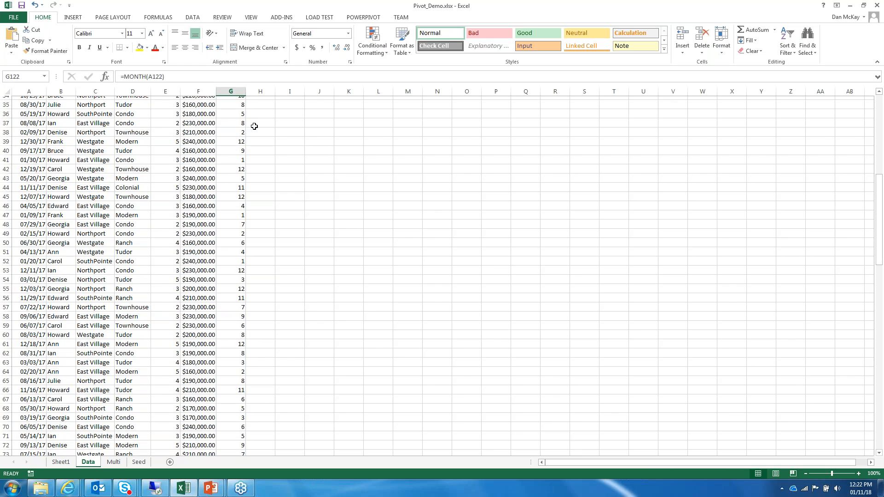
{"action": "scroll", "coordinate": [254, 126], "scroll_direction": "up", "scroll_amount": 11}
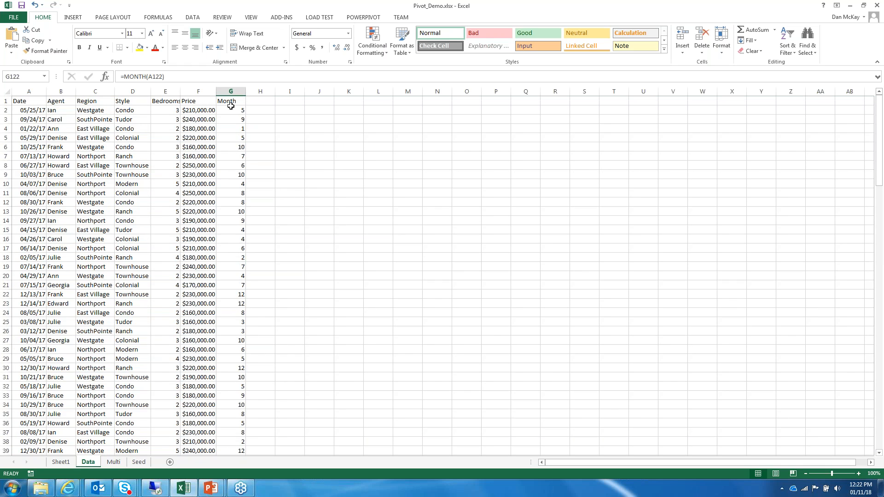
Step: Format the Date column on the Data sheet with the Mar-12 date type
{"action": "left_click", "coordinate": [29, 91]}
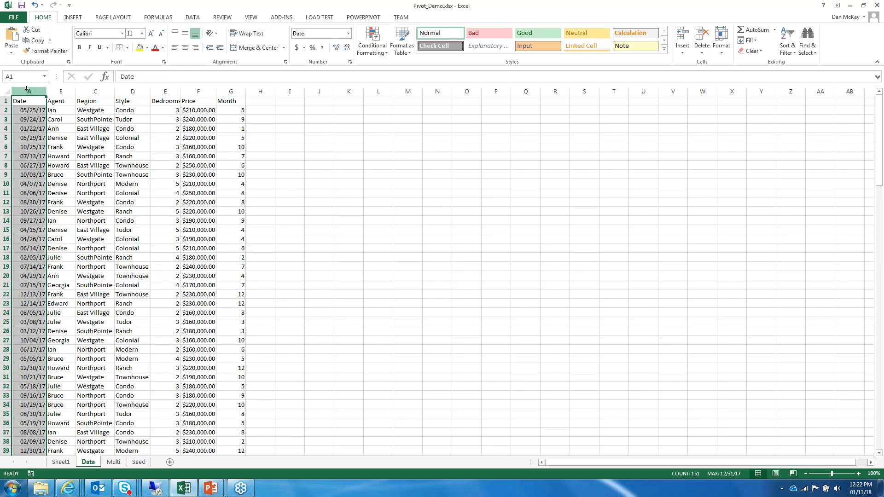
{"action": "key", "text": "ctrl+1"}
{"action": "scroll", "coordinate": [477, 175], "scroll_direction": "down", "scroll_amount": 3}
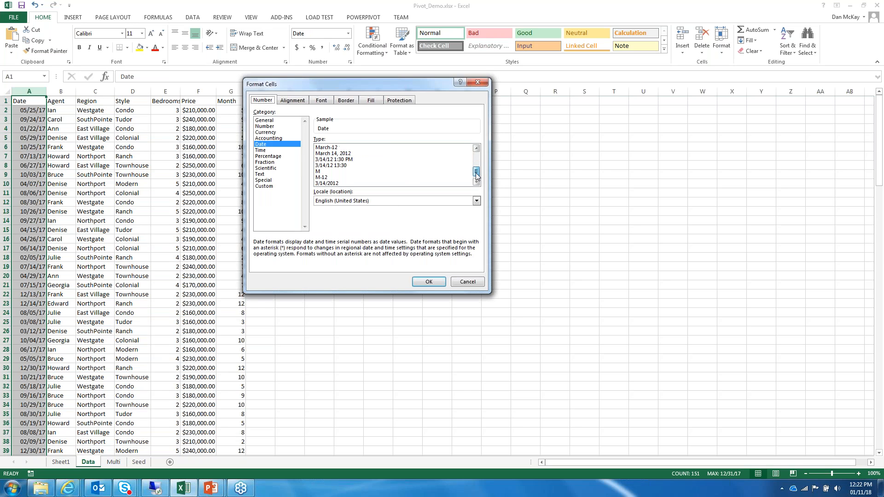
{"action": "left_click", "coordinate": [476, 149]}
{"action": "left_click", "coordinate": [477, 149]}
{"action": "left_click", "coordinate": [476, 149]}
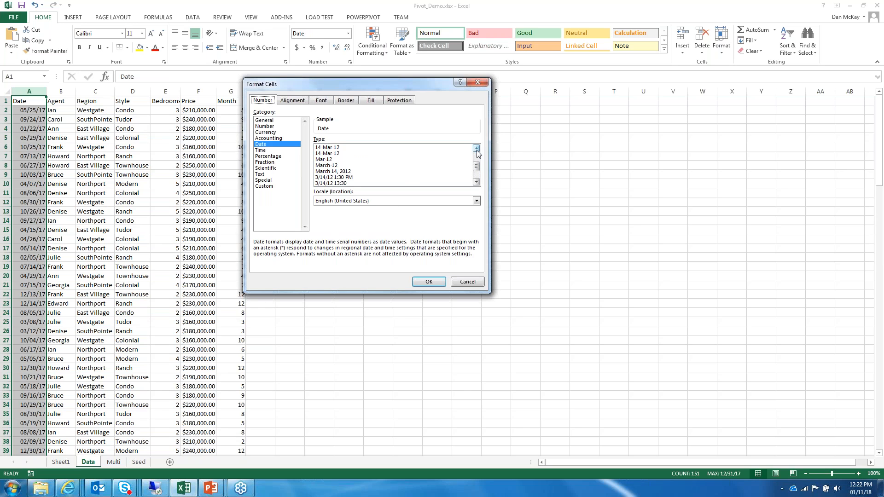
{"action": "left_click", "coordinate": [325, 160]}
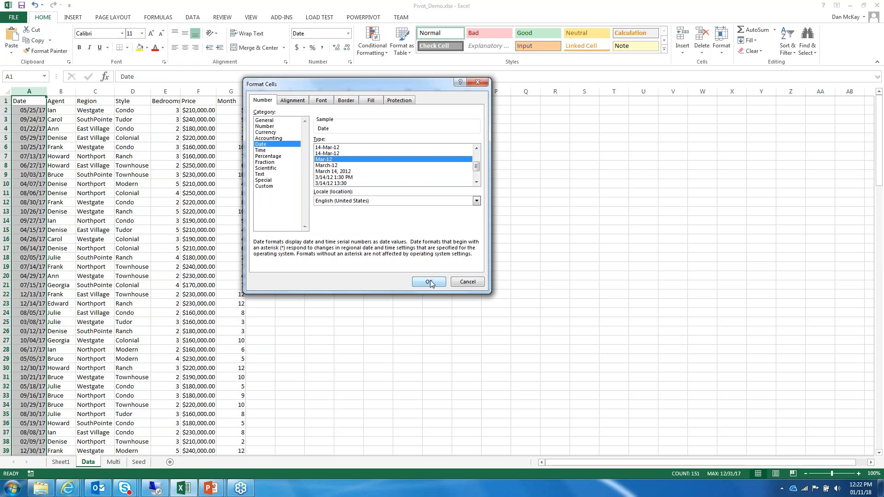
{"action": "left_click", "coordinate": [428, 282]}
{"action": "left_click", "coordinate": [29, 147]}
Step: Check the date column labels in the Sheet1 PivotTable, and examine the Month formulas on the Data sheet
{"action": "left_click", "coordinate": [59, 464]}
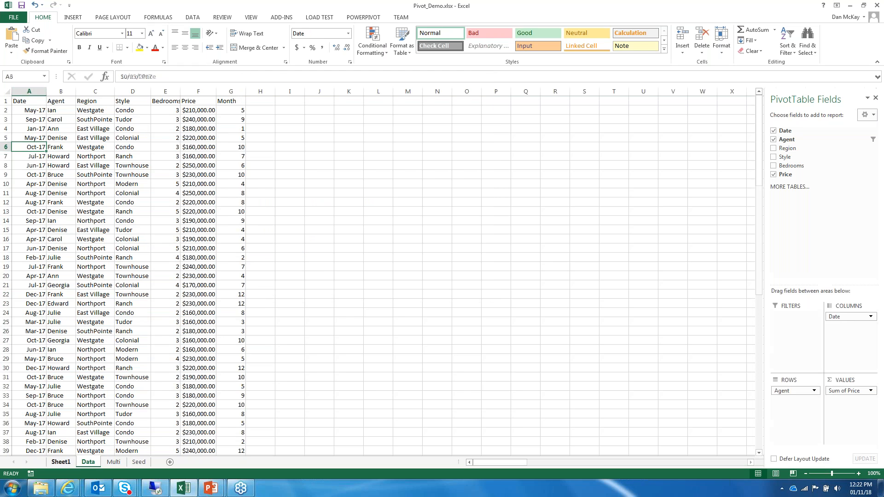
{"action": "left_click", "coordinate": [120, 146]}
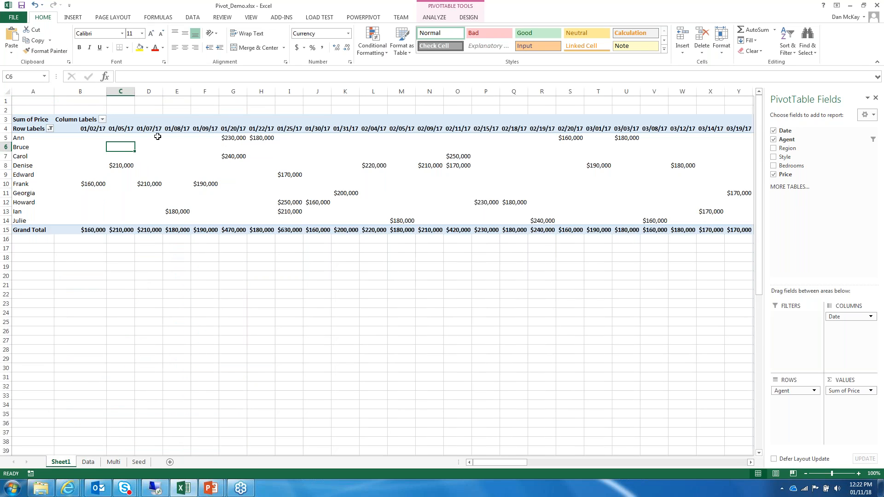
{"action": "left_click", "coordinate": [90, 462]}
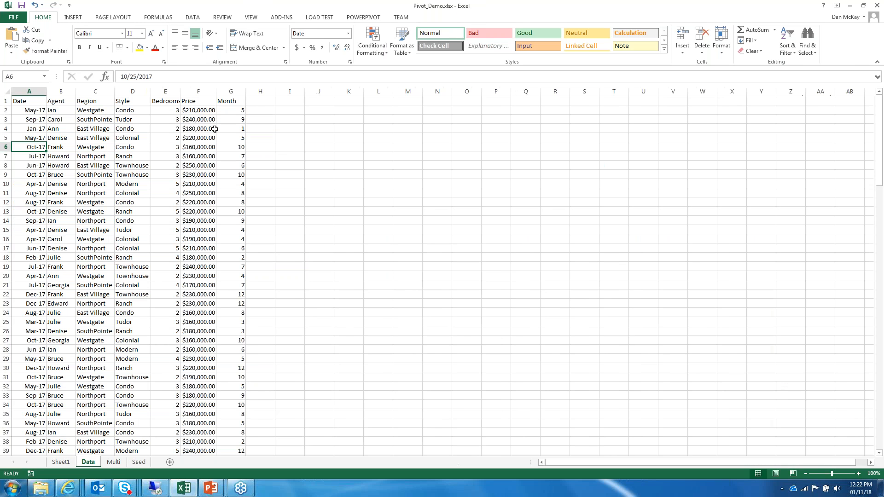
{"action": "left_click", "coordinate": [235, 113]}
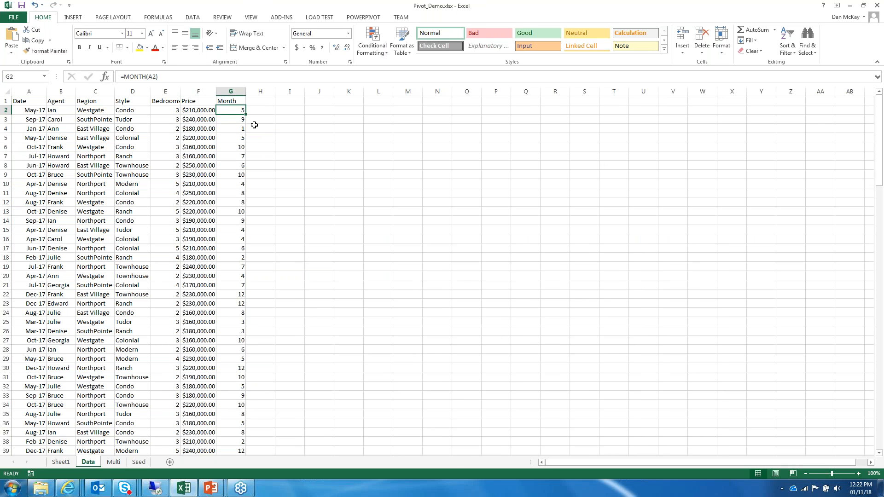
{"action": "left_click", "coordinate": [235, 130]}
{"action": "key", "text": "Up"}
{"action": "key", "text": "Up"}
Step: Change the data source of the Sheet1 PivotTable to the range Data!$A:$G
{"action": "left_click", "coordinate": [66, 463]}
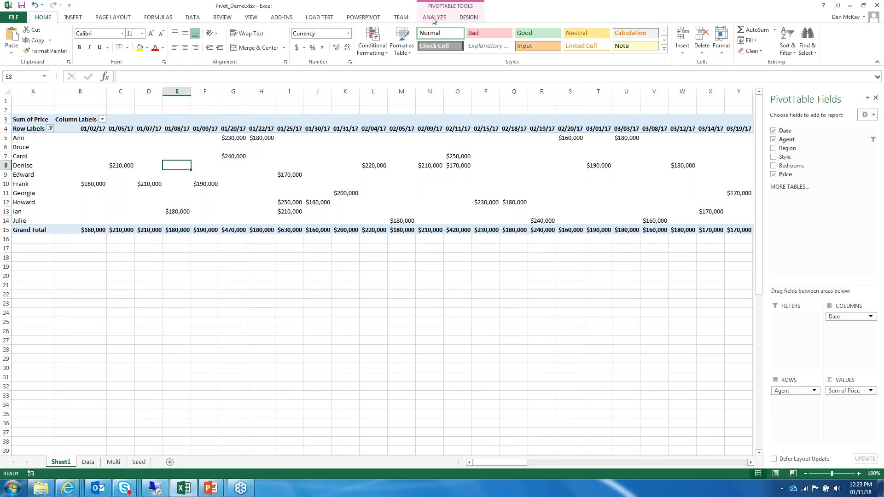
{"action": "left_click", "coordinate": [434, 18]}
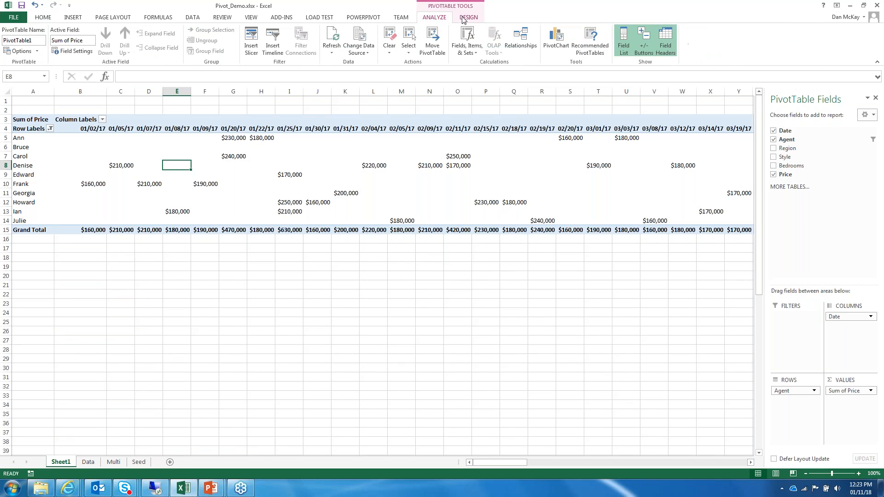
{"action": "left_click", "coordinate": [464, 18]}
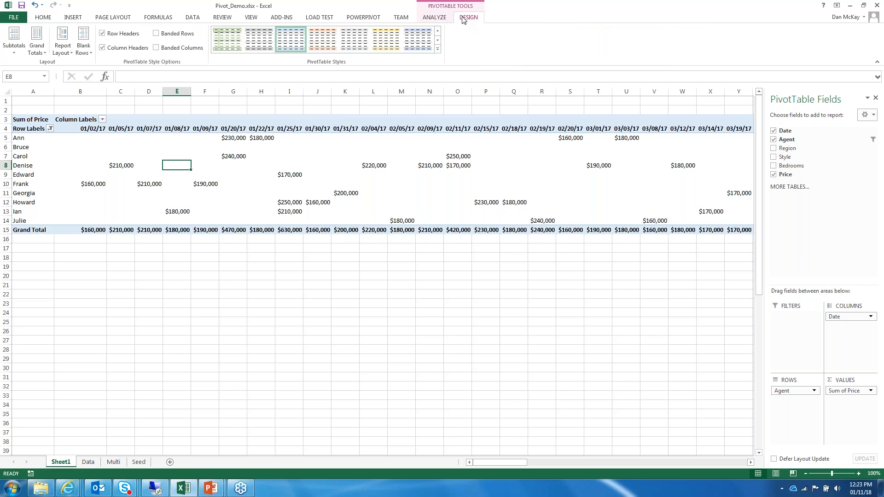
{"action": "left_click", "coordinate": [444, 20]}
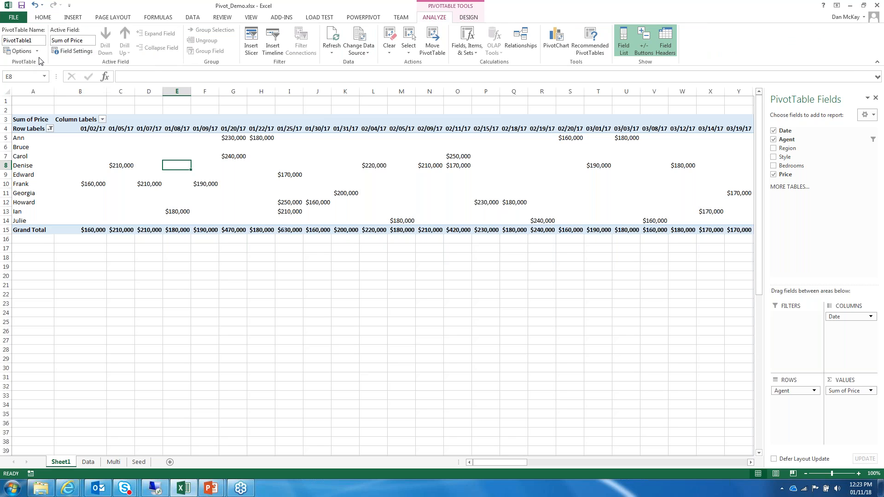
{"action": "left_click", "coordinate": [373, 54]}
{"action": "left_click", "coordinate": [375, 63]}
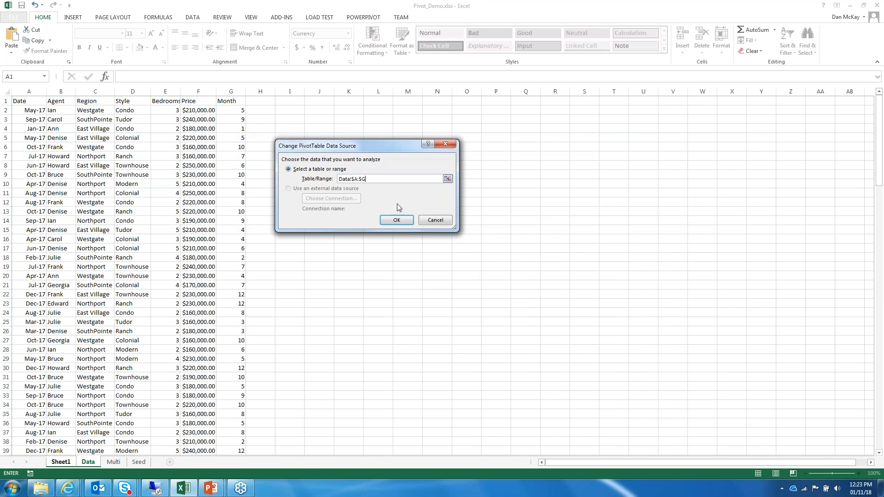
{"action": "left_click", "coordinate": [396, 220]}
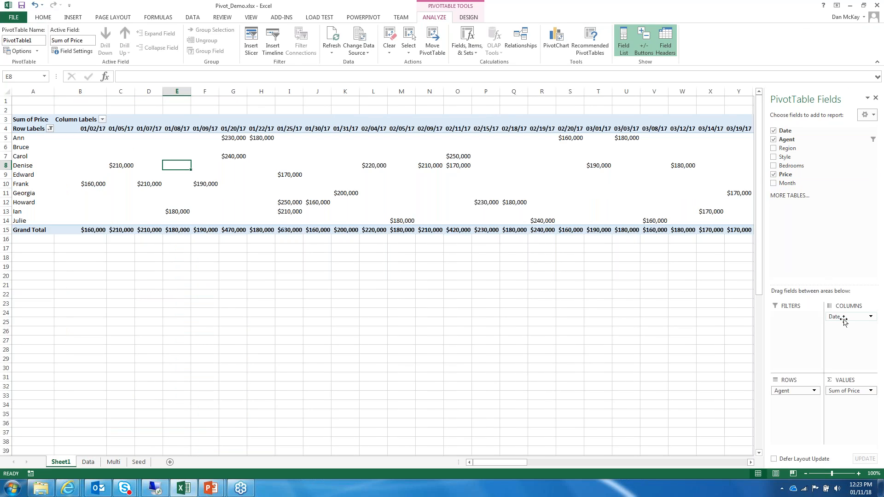
Step: Replace the Date field with Month in the columns area of the Sheet1 PivotTable
{"action": "left_click_drag", "start_coordinate": [844, 318], "coordinate": [832, 211]}
{"action": "left_click_drag", "start_coordinate": [787, 182], "coordinate": [839, 344]}
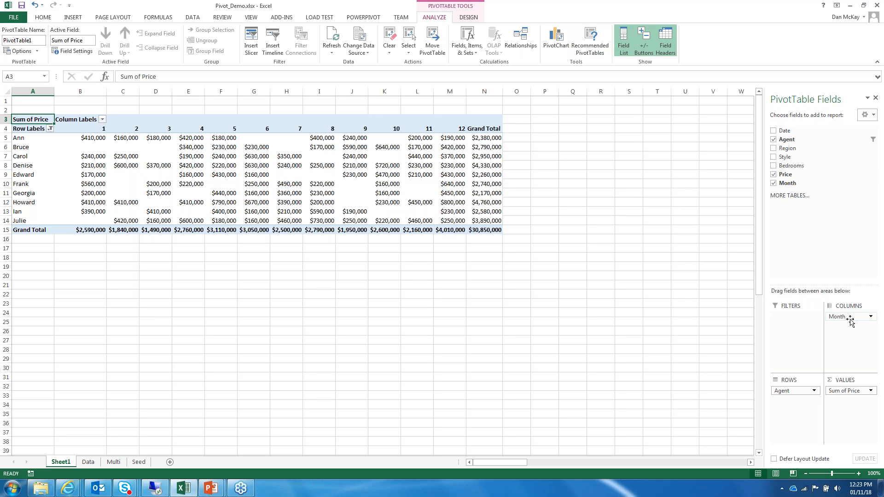
Step: Remove Month from the PivotTable and put the Date field back as the column labels
{"action": "mouse_move", "coordinate": [850, 321]}
{"action": "left_mouse_down"}
{"action": "mouse_move", "coordinate": [839, 257]}
{"action": "mouse_move", "coordinate": [851, 320]}
{"action": "left_mouse_up"}
{"action": "left_click", "coordinate": [774, 183]}
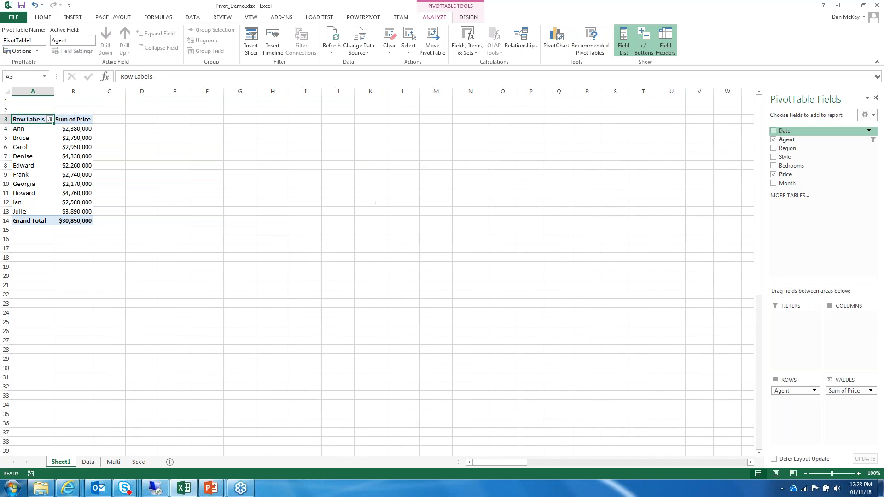
{"action": "left_click_drag", "start_coordinate": [783, 131], "coordinate": [835, 319]}
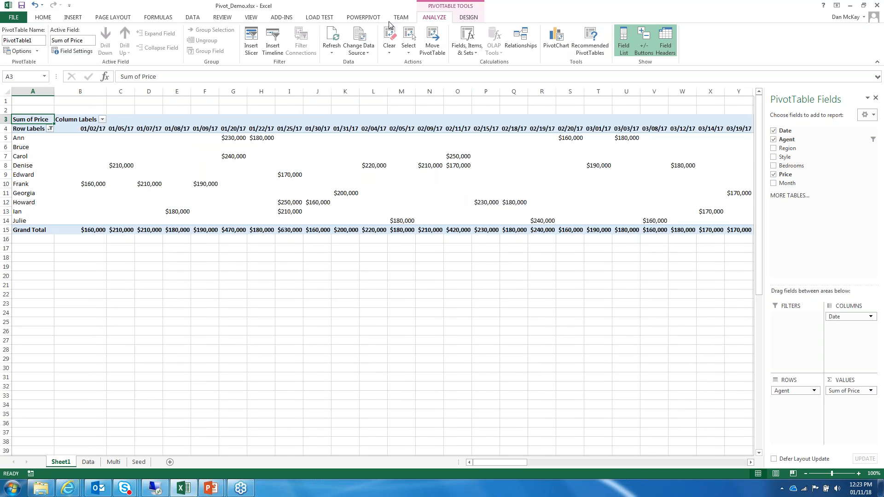
Step: Insert a timeline for the Date field and place it beneath the PivotTable
{"action": "left_click", "coordinate": [268, 49]}
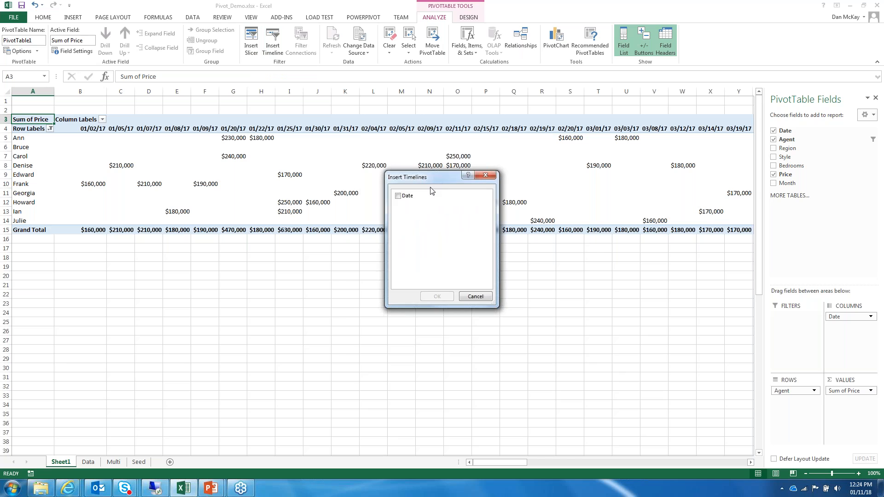
{"action": "left_click_drag", "start_coordinate": [431, 191], "coordinate": [417, 221]}
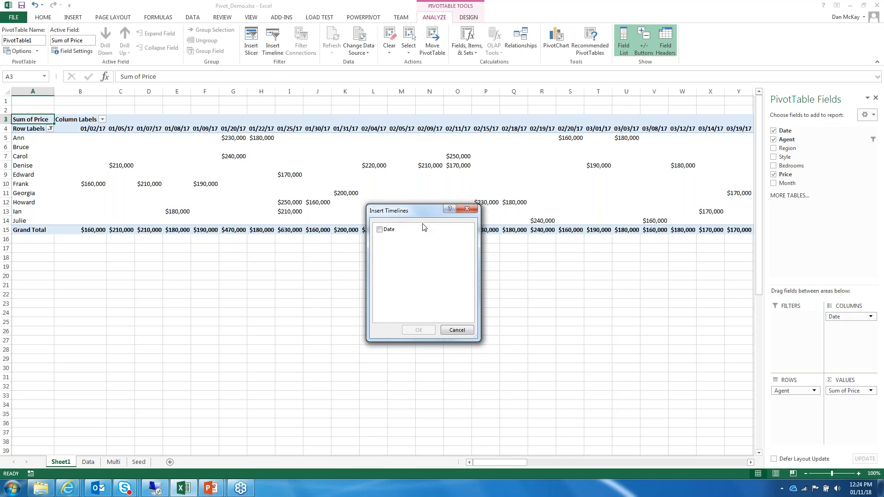
{"action": "left_click", "coordinate": [379, 230]}
{"action": "left_click", "coordinate": [418, 330]}
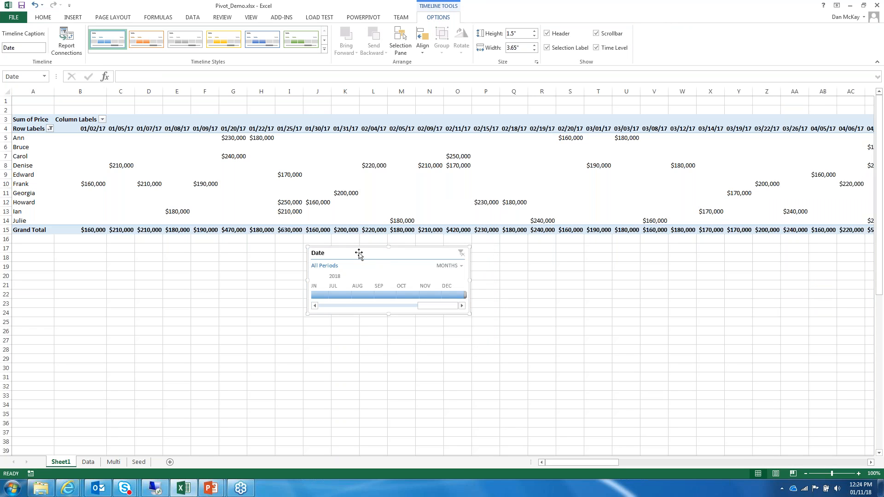
{"action": "left_click_drag", "start_coordinate": [356, 250], "coordinate": [296, 266]}
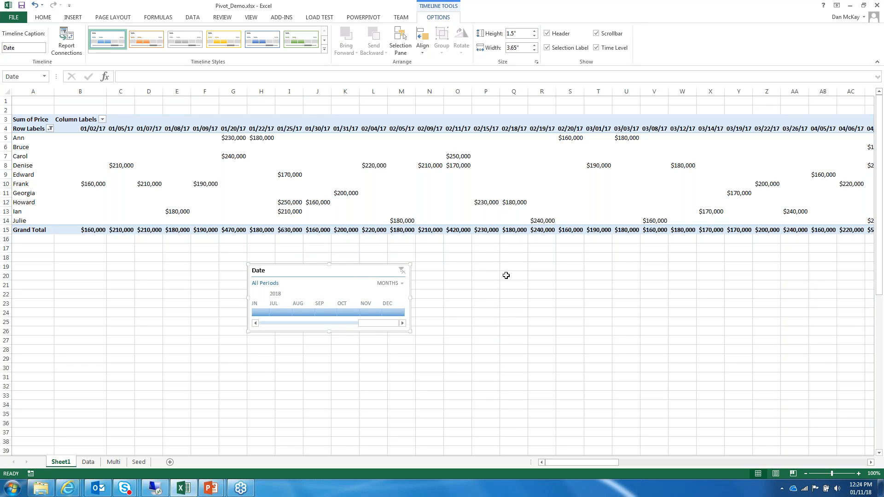
Step: Replace Date with Region as the PivotTable's column field, and reposition the timeline directly below the table
{"action": "left_click", "coordinate": [392, 161]}
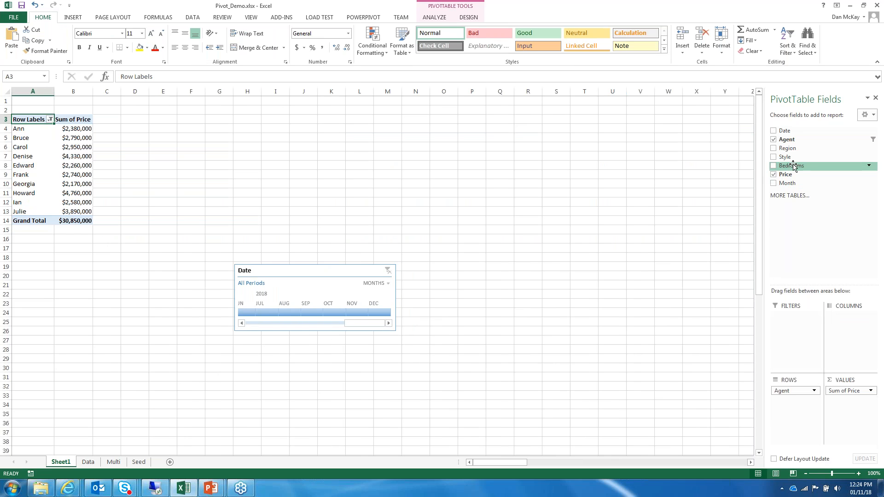
{"action": "left_click_drag", "start_coordinate": [777, 149], "coordinate": [851, 321]}
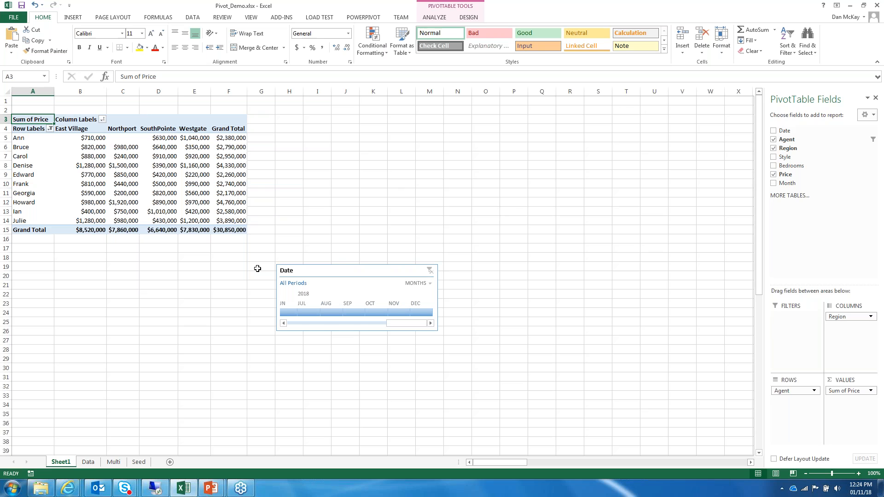
{"action": "left_click_drag", "start_coordinate": [336, 266], "coordinate": [148, 277]}
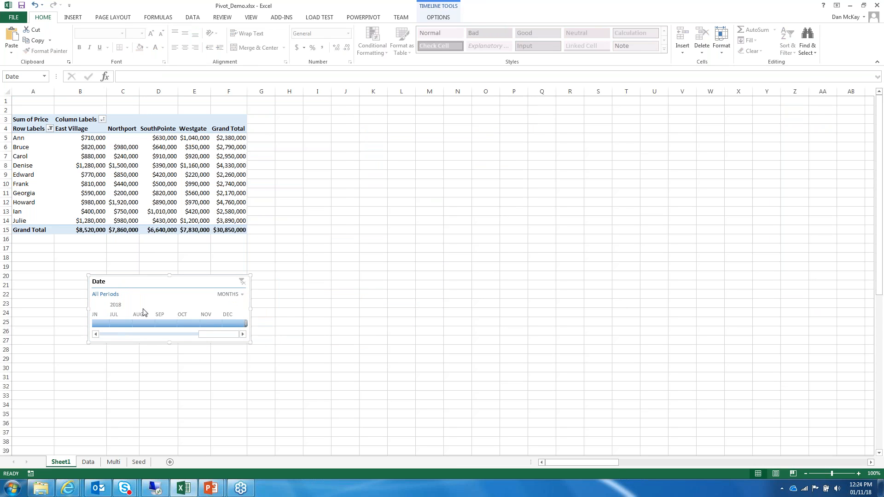
Step: Look through the timeline's time levels and filter the PivotTable to Jun 2017
{"action": "left_click", "coordinate": [243, 295]}
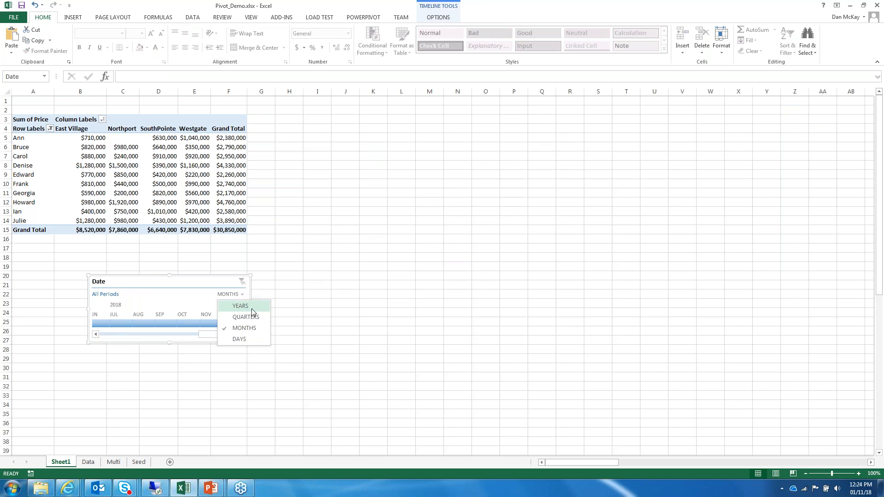
{"action": "left_click", "coordinate": [199, 291]}
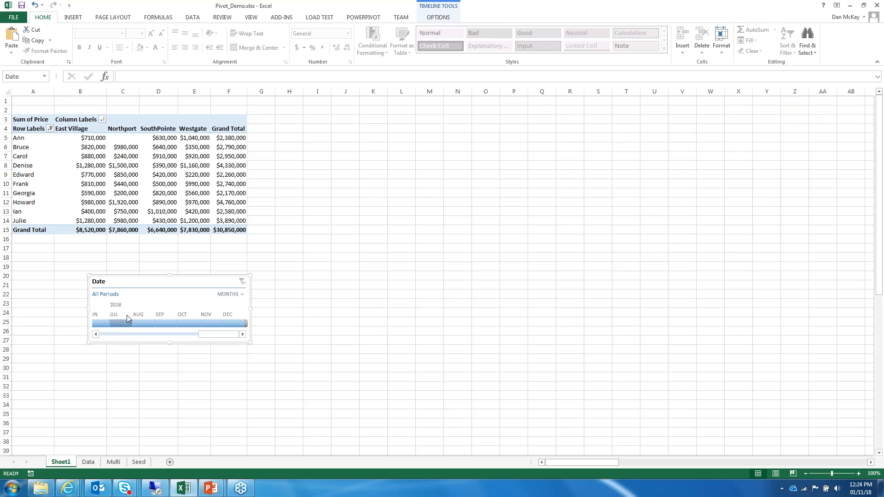
{"action": "left_click", "coordinate": [122, 335]}
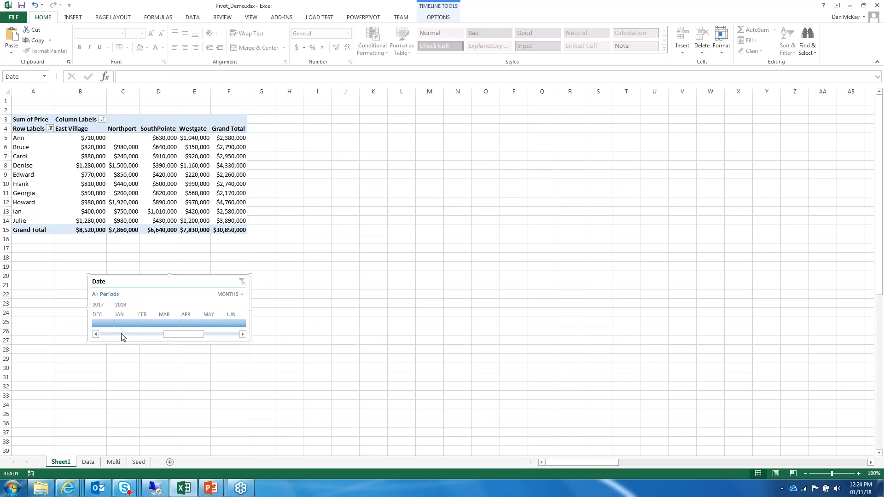
{"action": "left_click", "coordinate": [106, 336]}
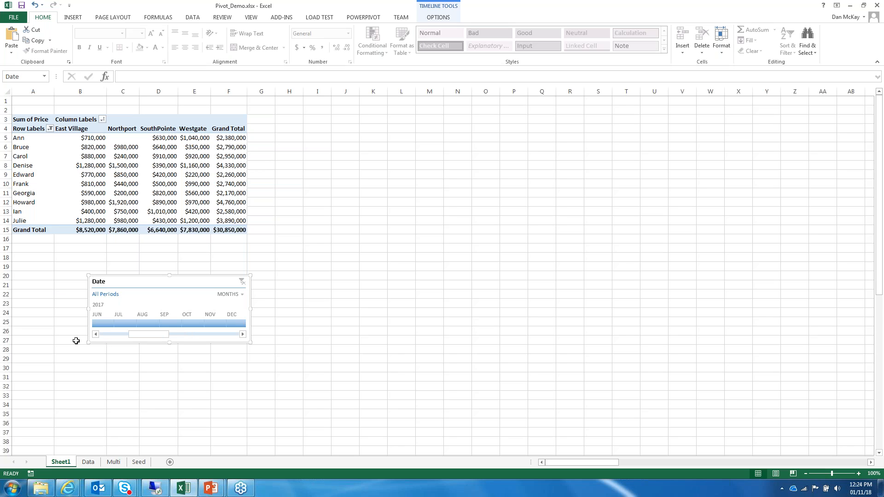
{"action": "left_click", "coordinate": [97, 325]}
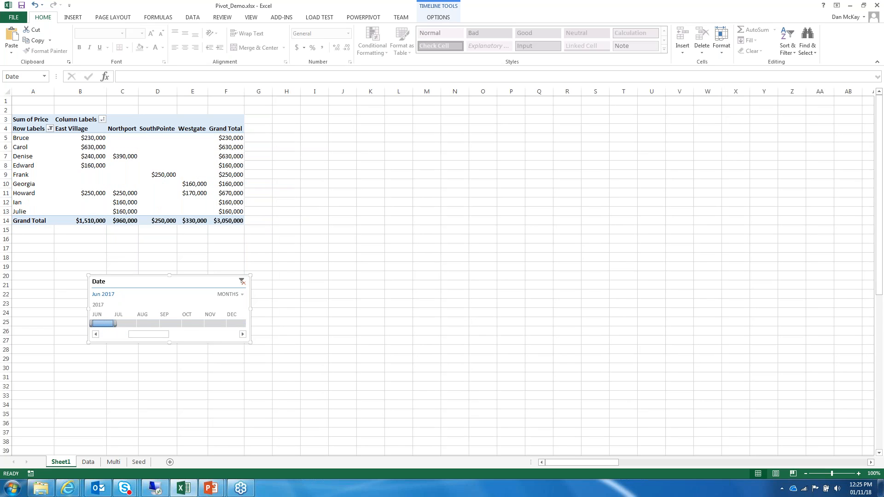
Step: Change the timeline's time level to quarters and filter the PivotTable to Q2 2017
{"action": "left_click", "coordinate": [240, 296]}
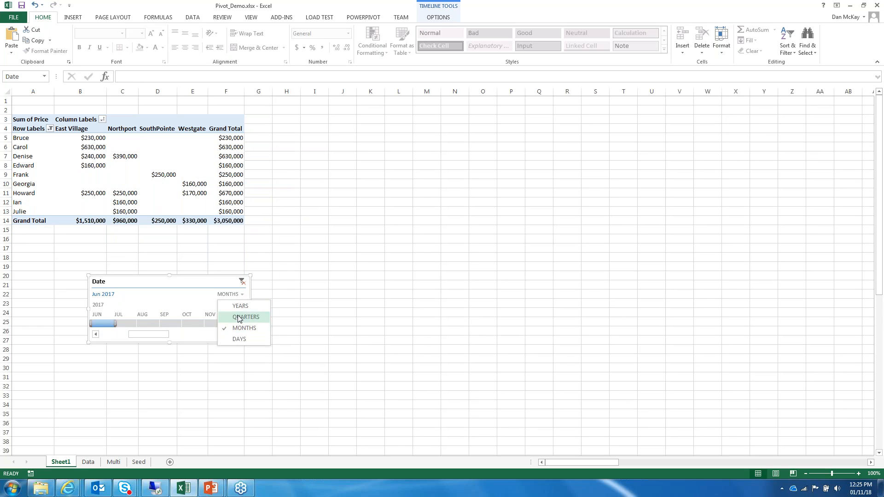
{"action": "left_click", "coordinate": [226, 317]}
{"action": "left_click", "coordinate": [117, 325]}
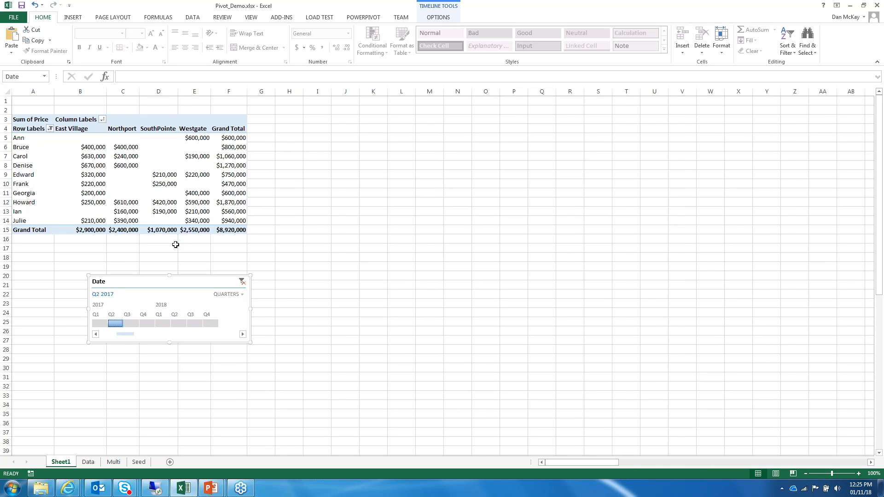
Step: Return the timeline to months and adjust the selected period to Feb - May 2017
{"action": "left_click", "coordinate": [226, 296]}
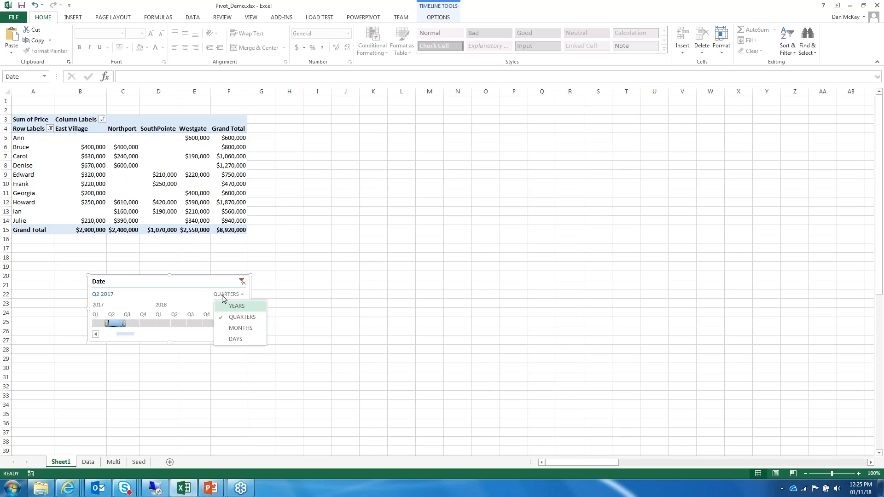
{"action": "left_click", "coordinate": [235, 328]}
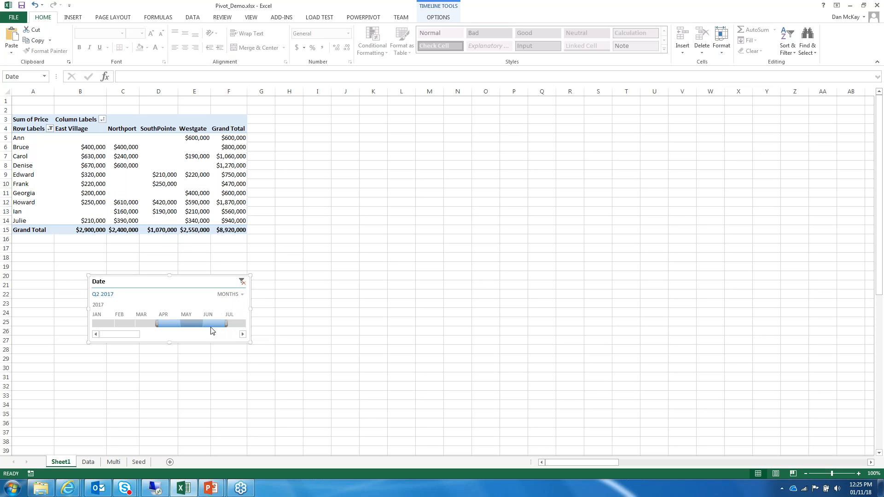
{"action": "left_click_drag", "start_coordinate": [151, 324], "coordinate": [114, 325]}
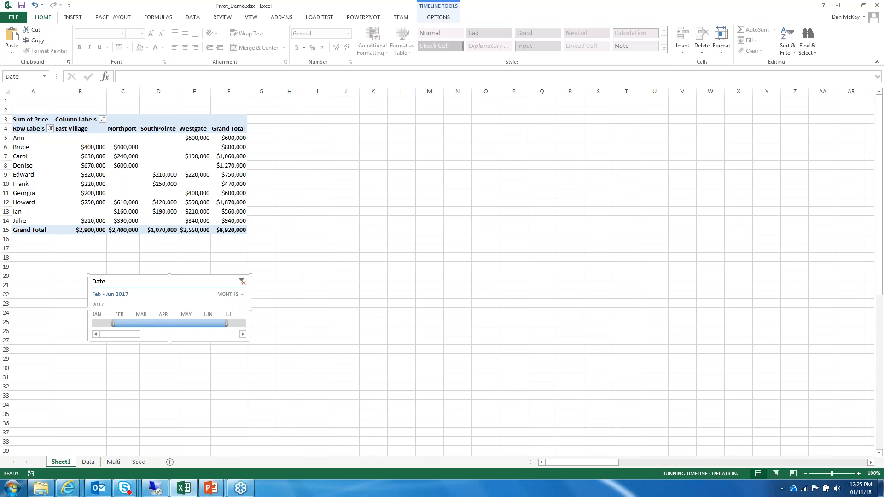
{"action": "left_click_drag", "start_coordinate": [226, 323], "coordinate": [204, 323]}
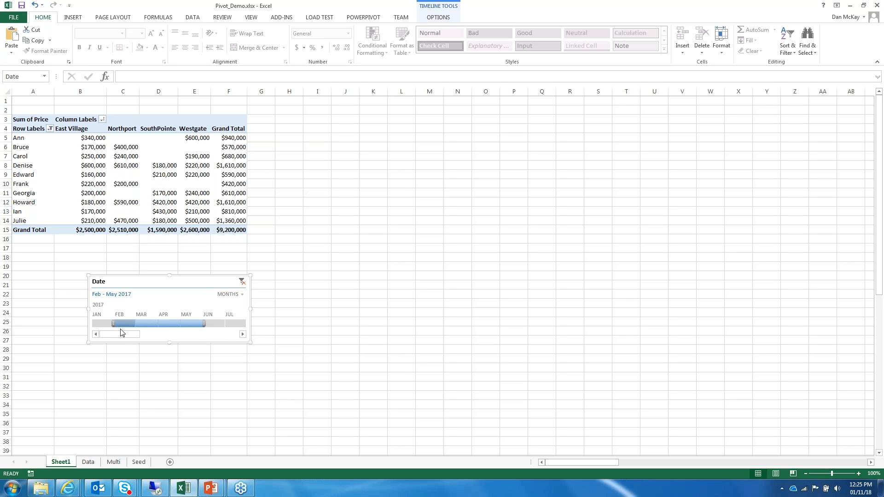
Step: Filter the PivotTable to Jan 2017 alone, and switch the single selected month to Dec 2017
{"action": "left_click", "coordinate": [108, 325]}
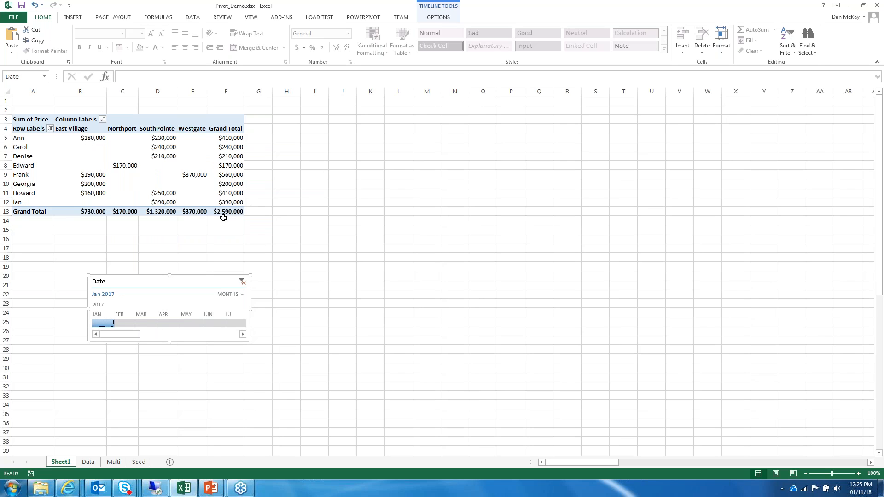
{"action": "left_click", "coordinate": [144, 338]}
{"action": "left_click", "coordinate": [198, 325]}
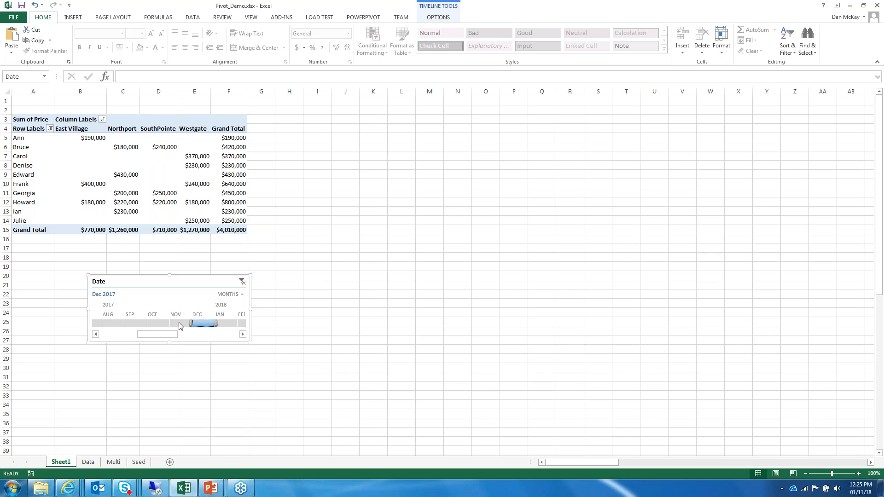
Step: Change the timeline to years, try the 2018 period, and filter the PivotTable to 2017
{"action": "left_click", "coordinate": [240, 295]}
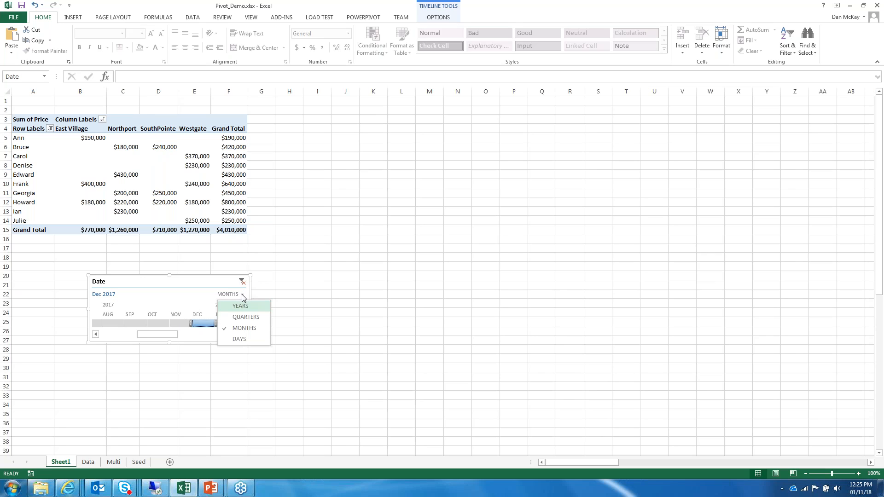
{"action": "left_click", "coordinate": [240, 306]}
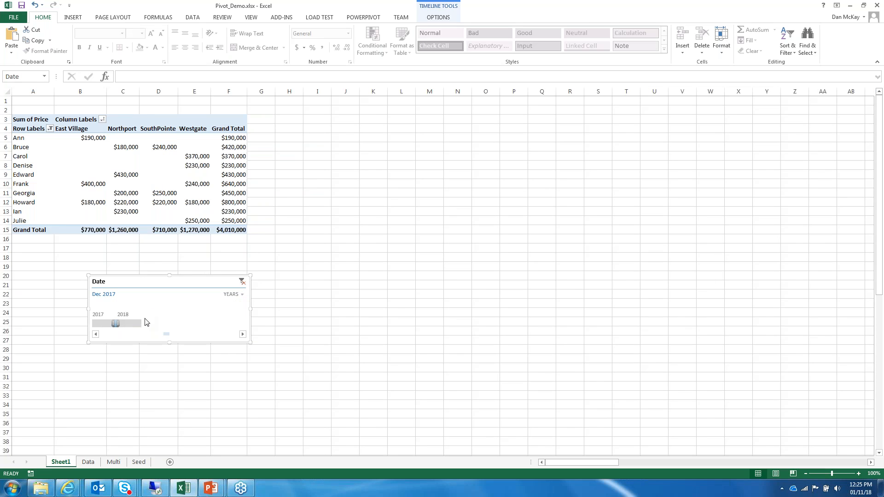
{"action": "left_click", "coordinate": [105, 324]}
{"action": "left_click", "coordinate": [121, 324]}
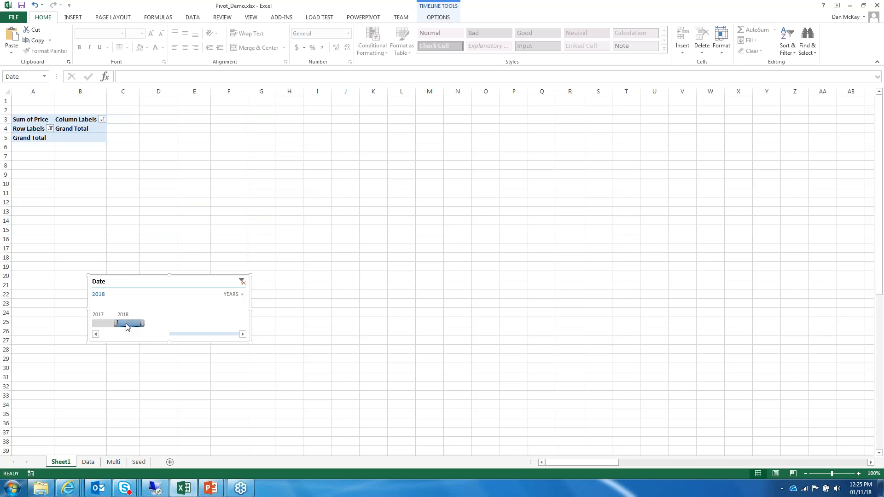
{"action": "left_click", "coordinate": [109, 324]}
Step: Switch the timeline to days to browse January 2017, and return its time level to months
{"action": "left_click", "coordinate": [240, 294]}
{"action": "left_click", "coordinate": [245, 339]}
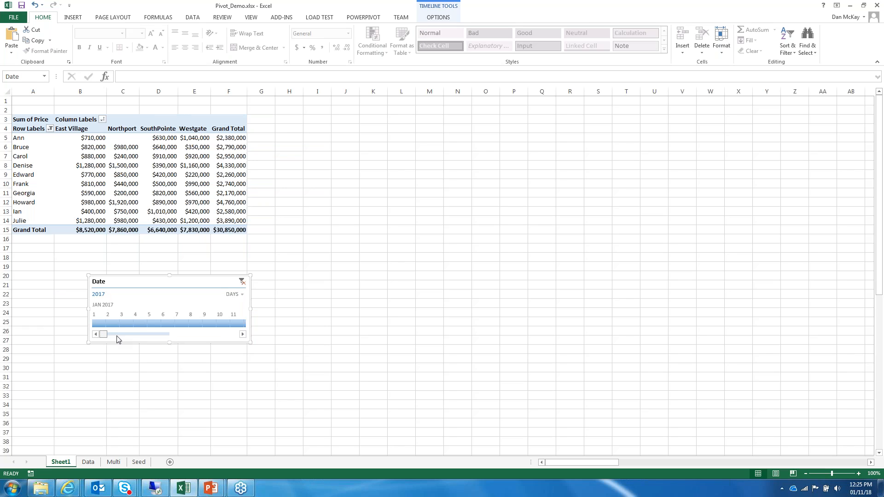
{"action": "scroll", "coordinate": [129, 334], "scroll_direction": "down", "scroll_amount": 2}
{"action": "left_click", "coordinate": [241, 295]}
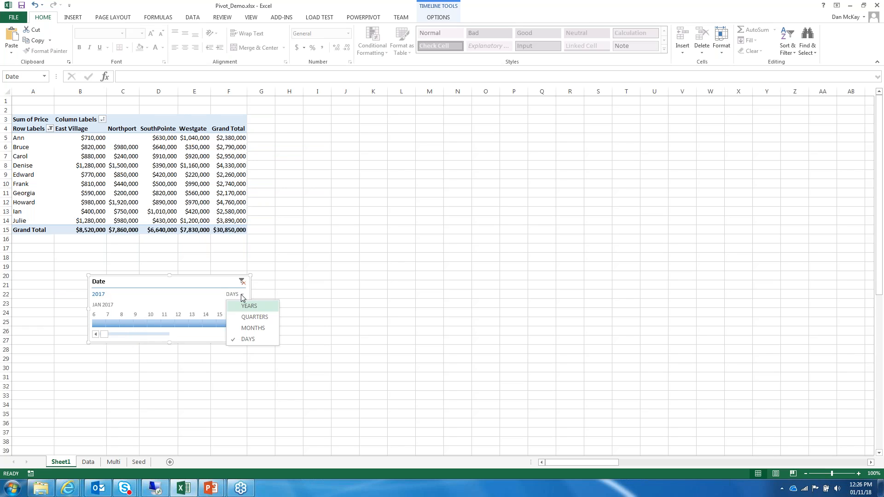
{"action": "left_click", "coordinate": [249, 328]}
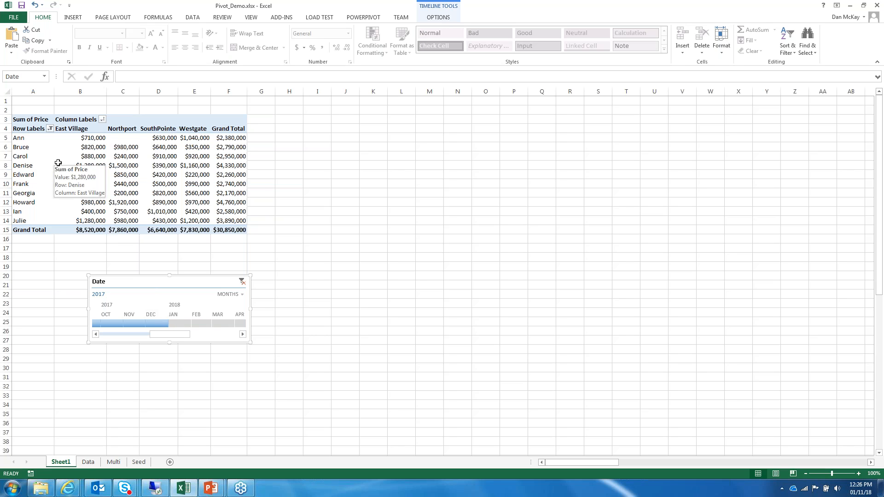
Step: Filter the PivotTable's Region column labels to show only Northport
{"action": "left_click", "coordinate": [58, 162]}
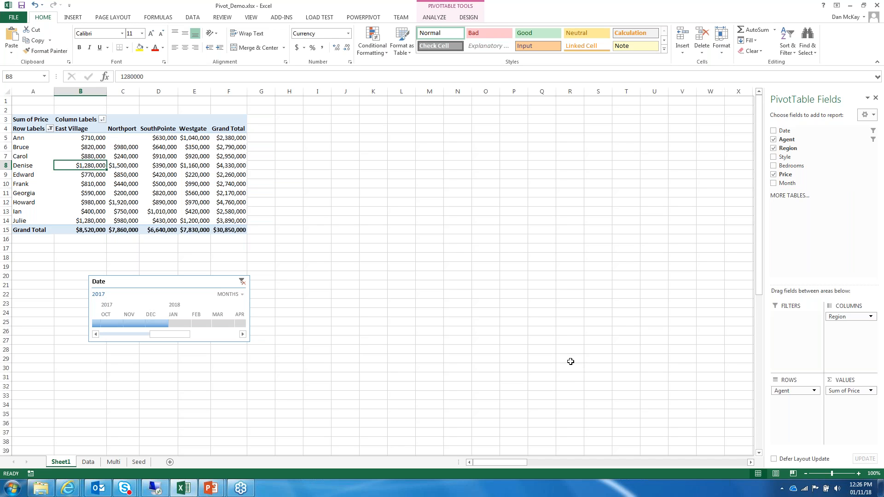
{"action": "left_click", "coordinate": [102, 120]}
{"action": "left_click", "coordinate": [28, 210]}
{"action": "left_click", "coordinate": [28, 224]}
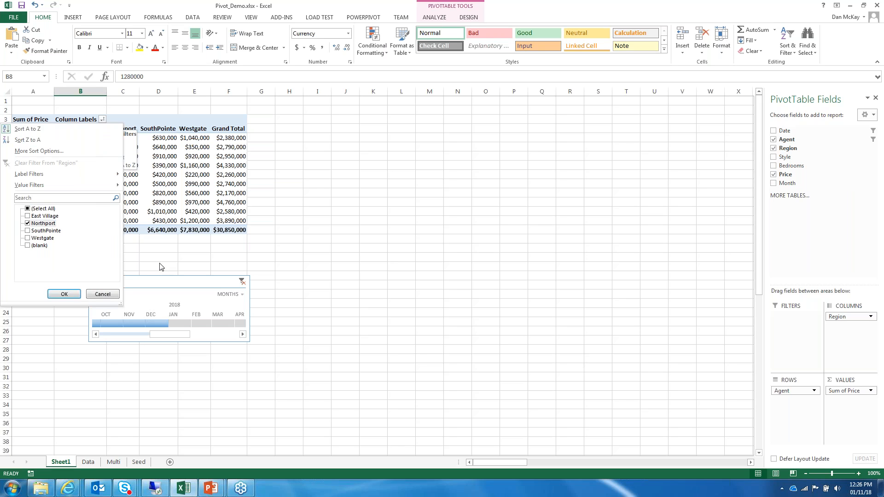
{"action": "left_click", "coordinate": [64, 294]}
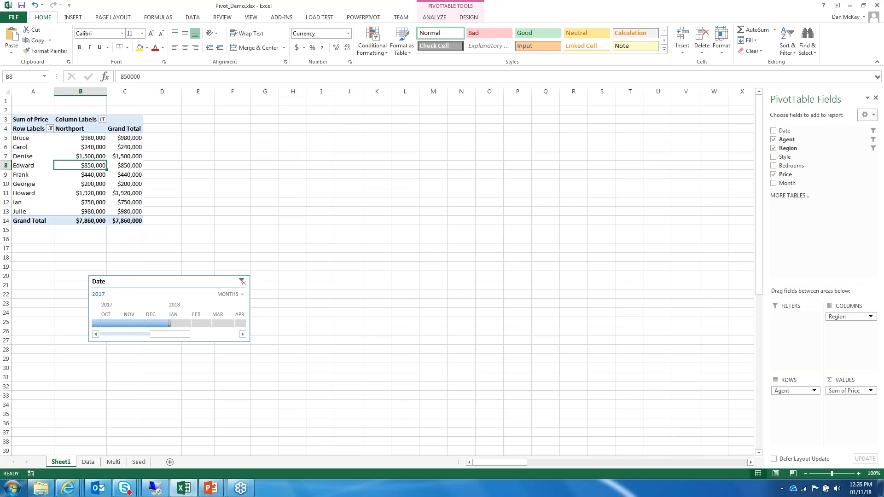
Step: Move the timeline closer to the table, step through Oct to Dec 2017, and leave Dec 2017 selected
{"action": "left_click_drag", "start_coordinate": [168, 280], "coordinate": [120, 264]}
{"action": "left_click", "coordinate": [108, 307]}
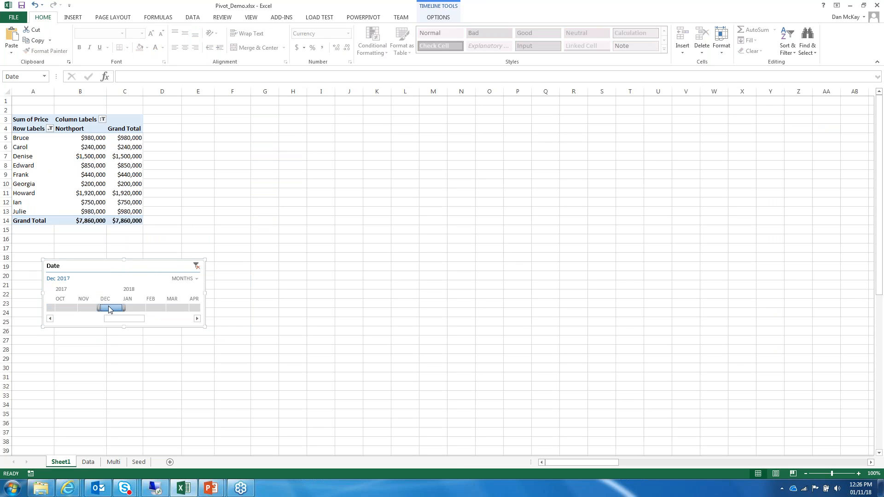
{"action": "left_click", "coordinate": [86, 308]}
{"action": "left_click", "coordinate": [53, 309]}
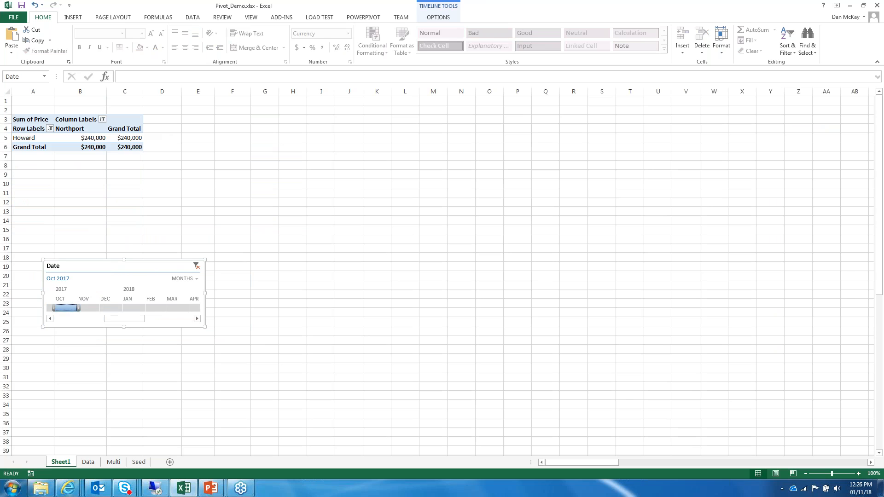
{"action": "left_click", "coordinate": [91, 309]}
{"action": "left_click", "coordinate": [113, 308]}
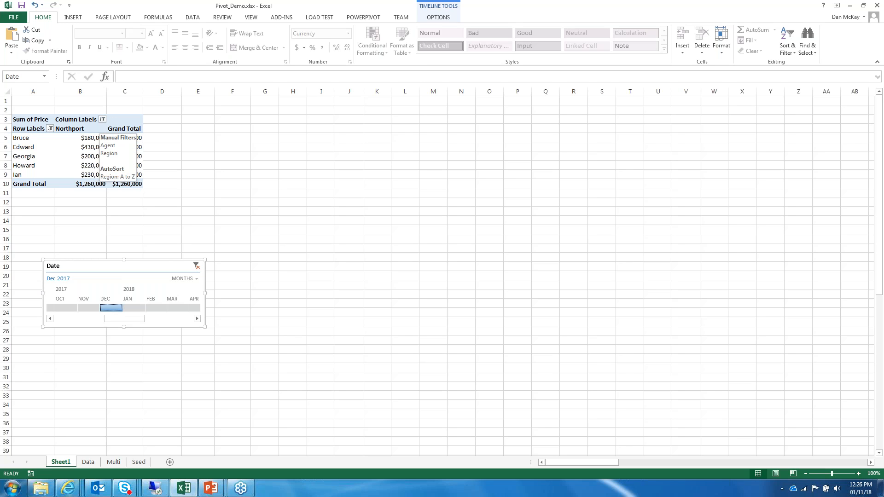
Step: Add East Village to the Region column label filter alongside Northport
{"action": "left_click", "coordinate": [103, 119]}
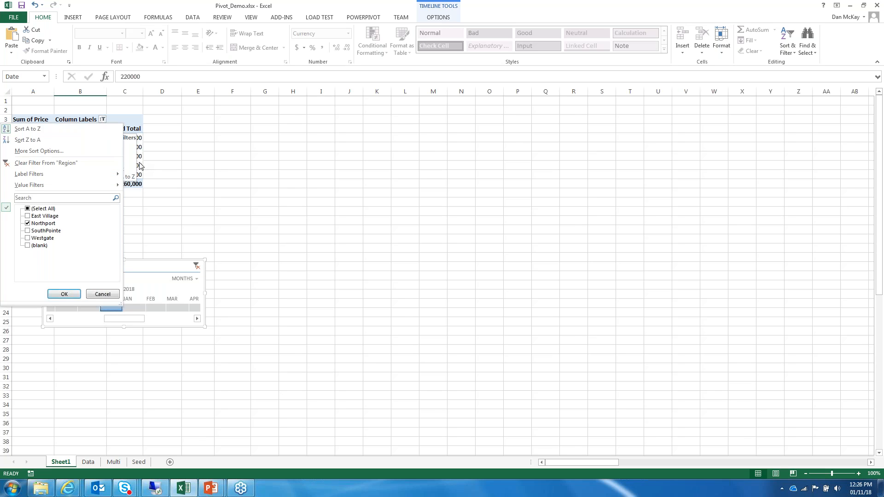
{"action": "left_click", "coordinate": [29, 217]}
{"action": "left_click", "coordinate": [30, 217]}
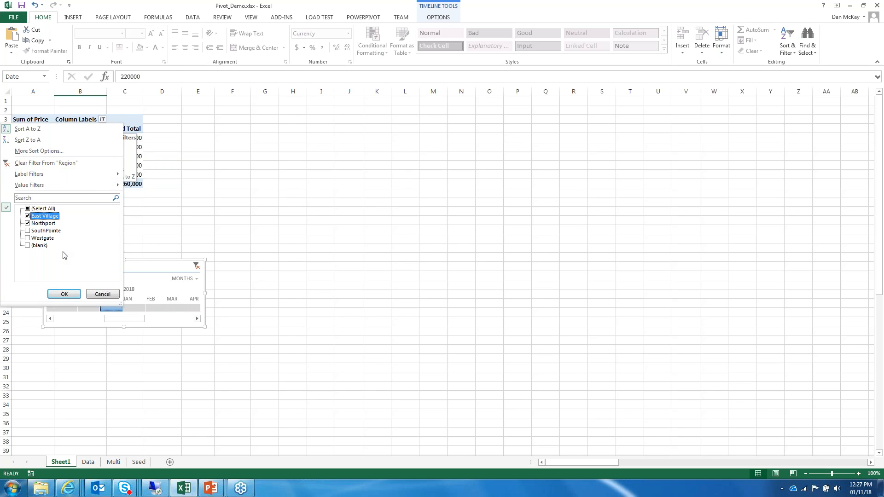
{"action": "left_click", "coordinate": [64, 295]}
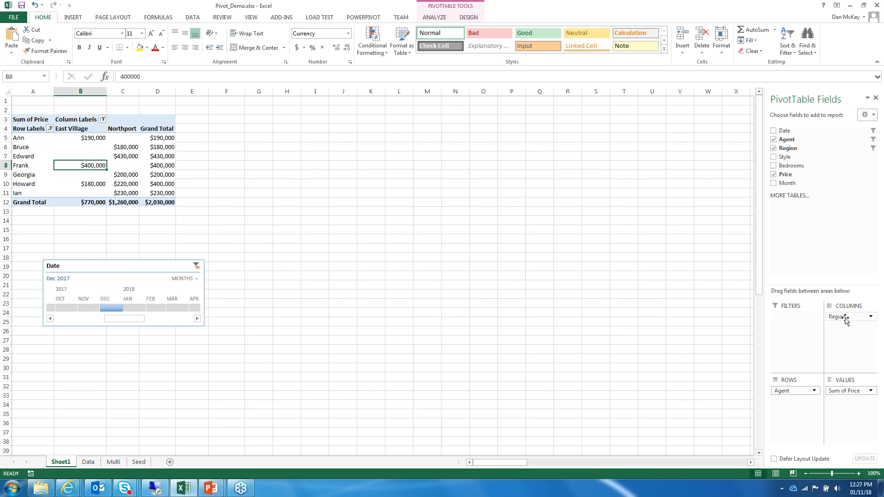
Step: Move the Region field from the columns to the report filters and limit it to Northport
{"action": "left_click_drag", "start_coordinate": [844, 318], "coordinate": [845, 319]}
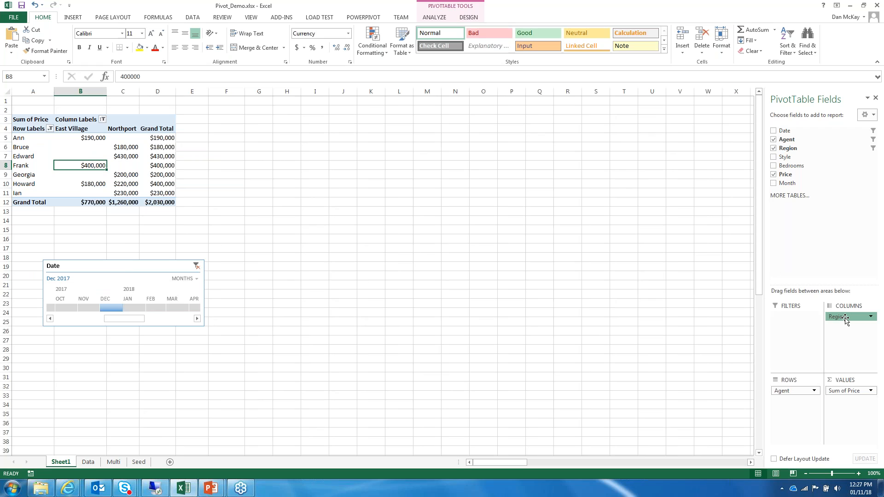
{"action": "left_click_drag", "start_coordinate": [845, 320], "coordinate": [796, 331]}
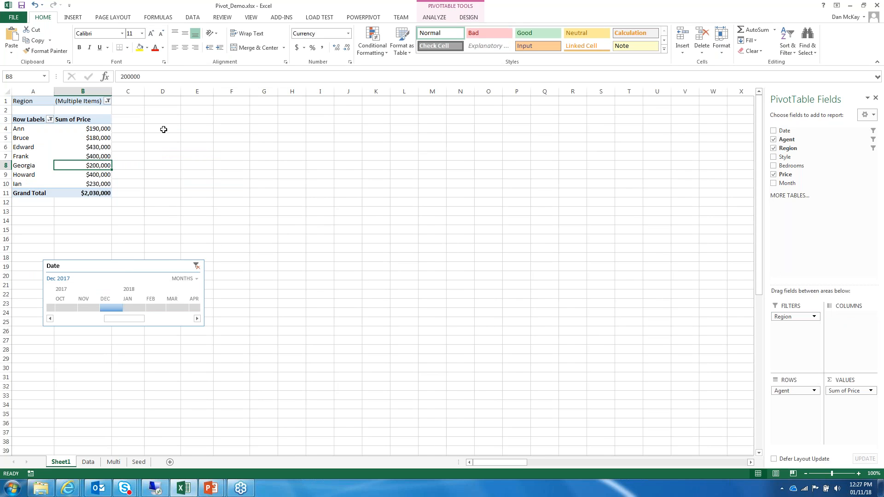
{"action": "left_click", "coordinate": [108, 101]}
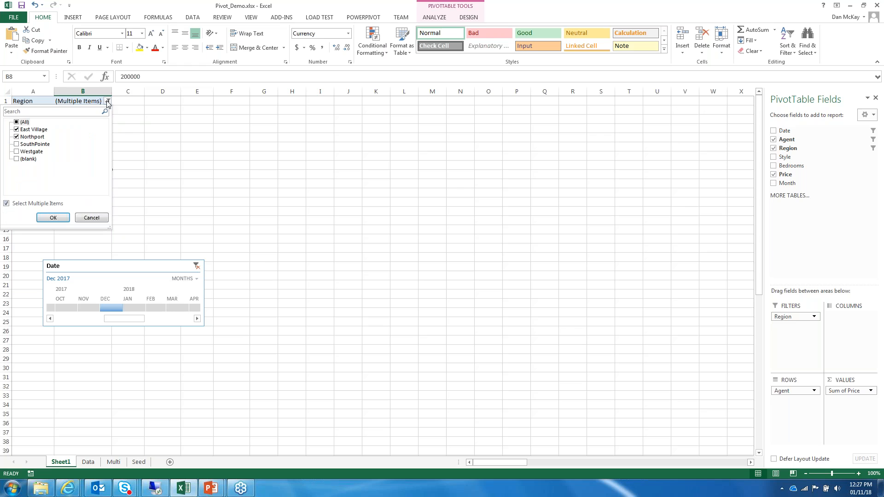
{"action": "left_click", "coordinate": [18, 130]}
{"action": "left_click", "coordinate": [54, 217]}
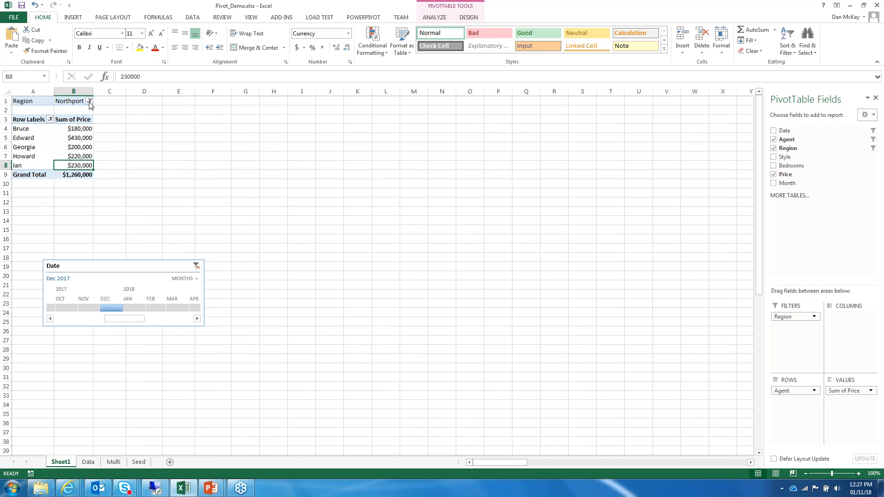
Step: Include East Village together with Northport in the Region report filter
{"action": "left_click", "coordinate": [89, 101]}
{"action": "left_click", "coordinate": [16, 129]}
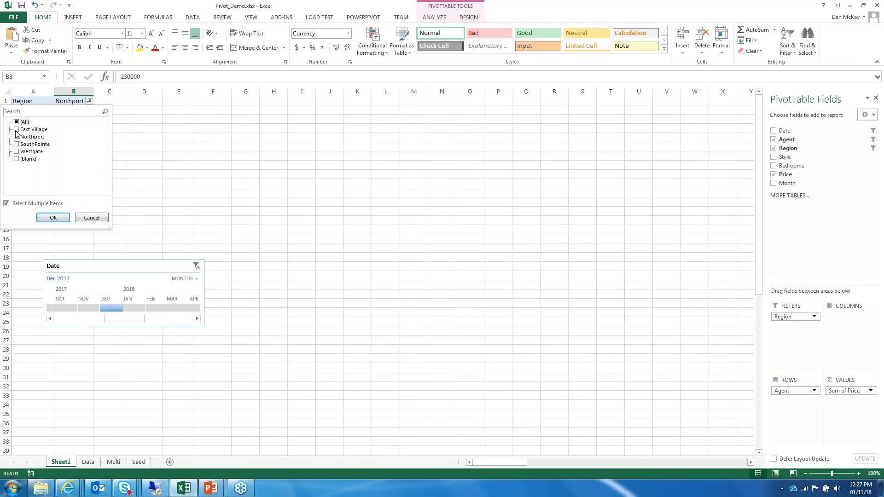
{"action": "left_click", "coordinate": [53, 216]}
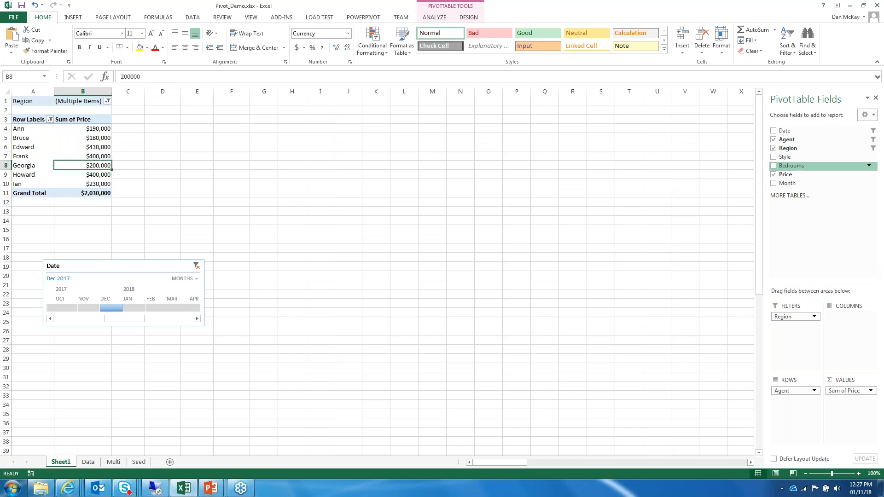
Step: Add Style as a second report filter and restrict the Region report filter to Northport only
{"action": "left_click_drag", "start_coordinate": [774, 160], "coordinate": [794, 328]}
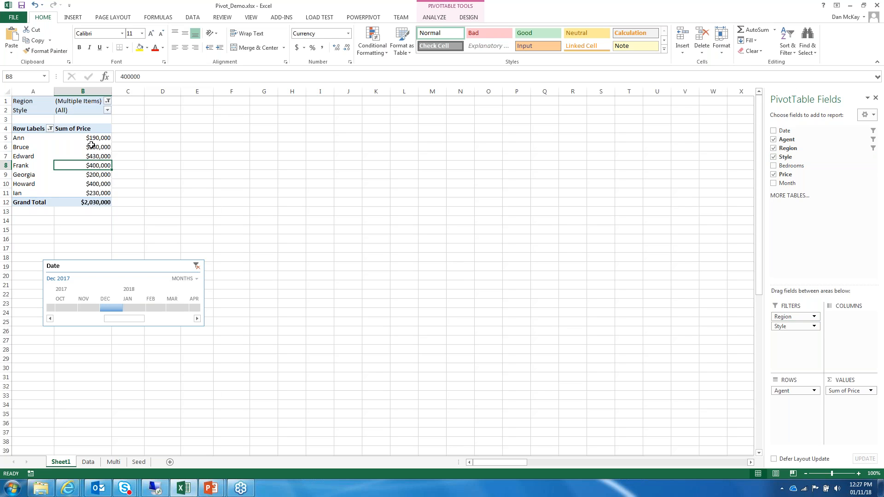
{"action": "left_click", "coordinate": [107, 101]}
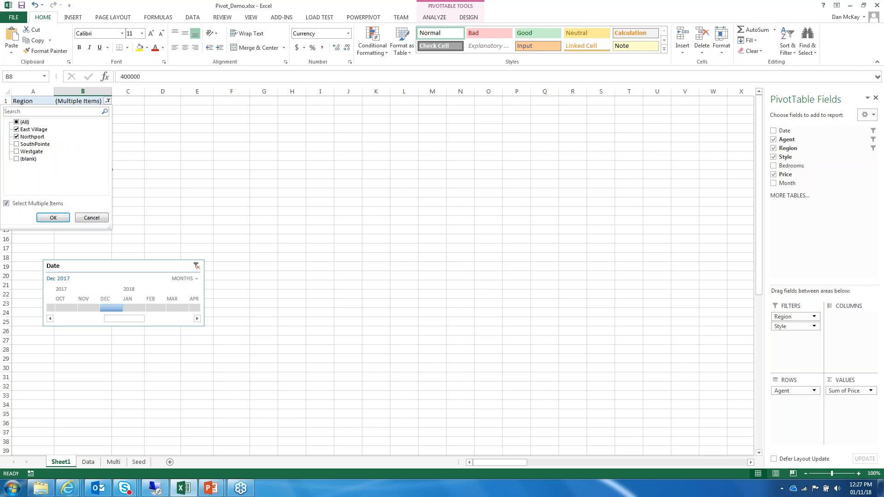
{"action": "left_click", "coordinate": [17, 130]}
{"action": "left_click", "coordinate": [53, 217]}
Step: Set the Style report filter to Modern and extend the Date timeline selection to Nov - Dec 2017
{"action": "left_click", "coordinate": [90, 111]}
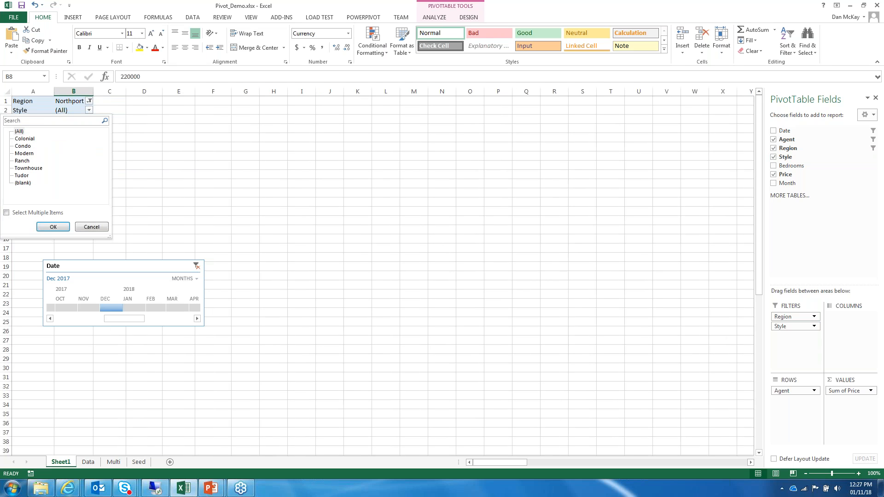
{"action": "left_click", "coordinate": [24, 153]}
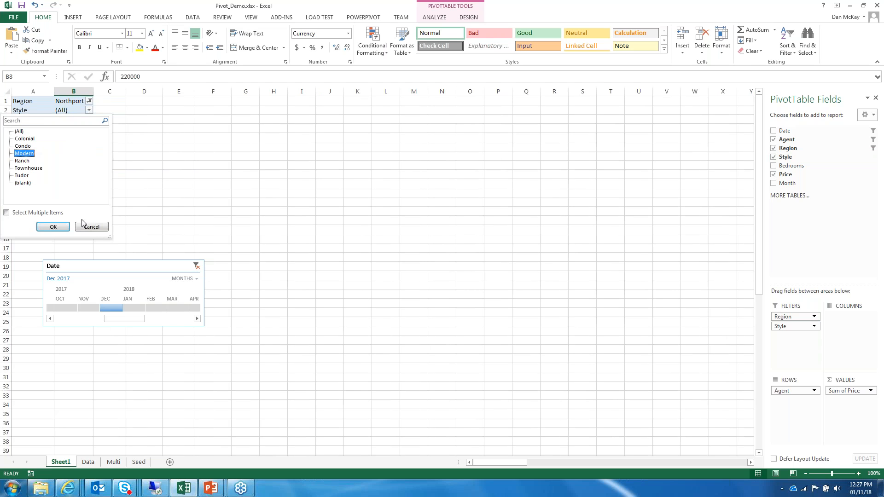
{"action": "left_click", "coordinate": [53, 226]}
{"action": "left_click", "coordinate": [201, 177]}
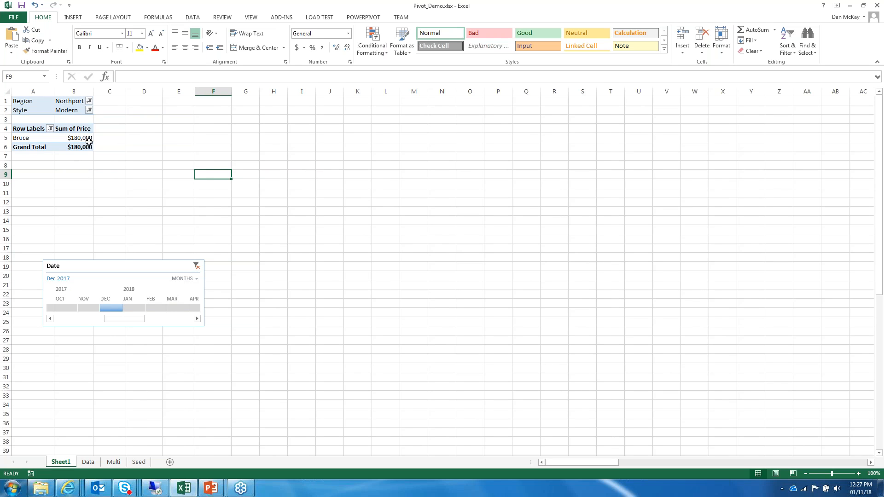
{"action": "left_click", "coordinate": [88, 308], "text": "shift"}
Step: Remove Style from the PivotTable's report filters and move the Region field back to the columns
{"action": "left_click", "coordinate": [39, 140]}
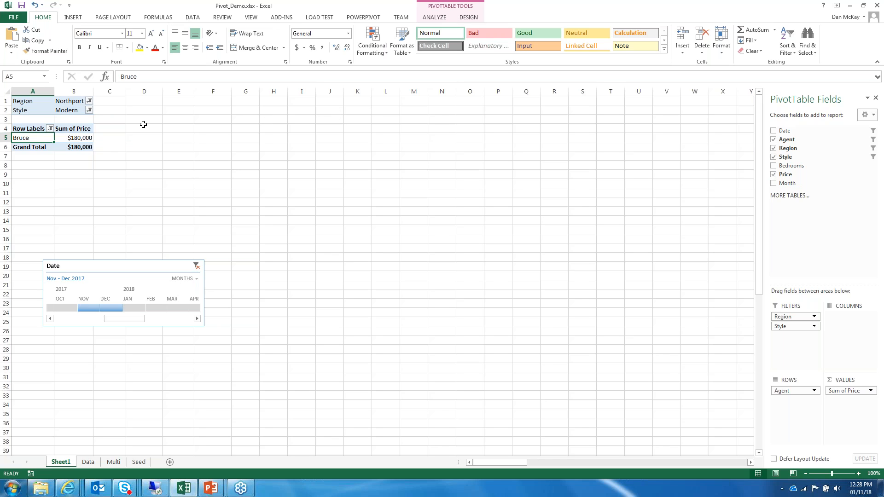
{"action": "left_click_drag", "start_coordinate": [797, 326], "coordinate": [796, 267]}
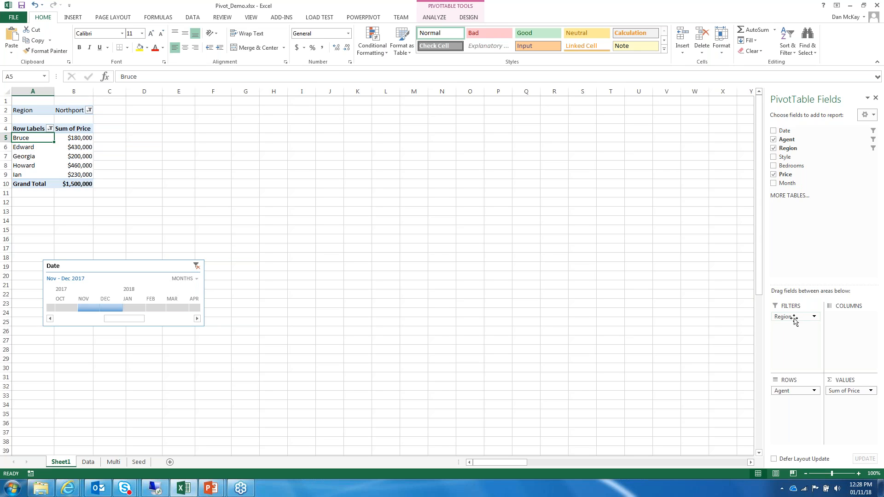
{"action": "left_click_drag", "start_coordinate": [795, 320], "coordinate": [849, 318]}
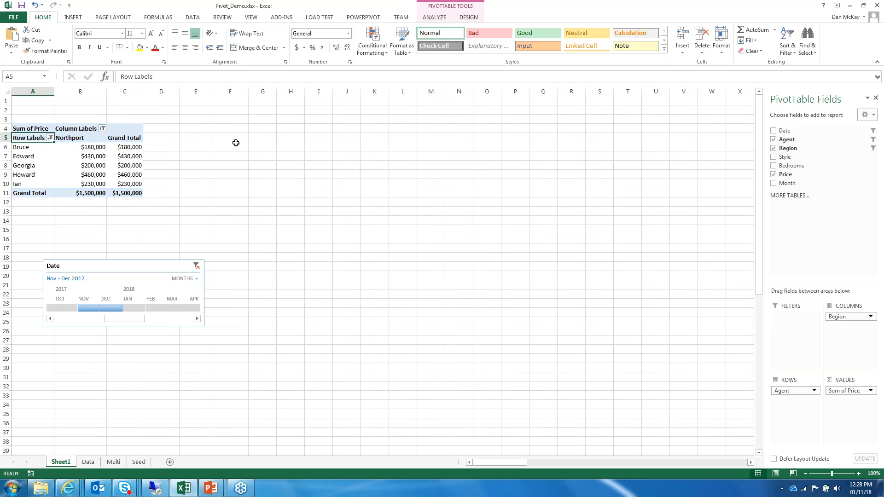
Step: Insert a slicer for the Style field of the PivotTable
{"action": "left_click", "coordinate": [437, 18]}
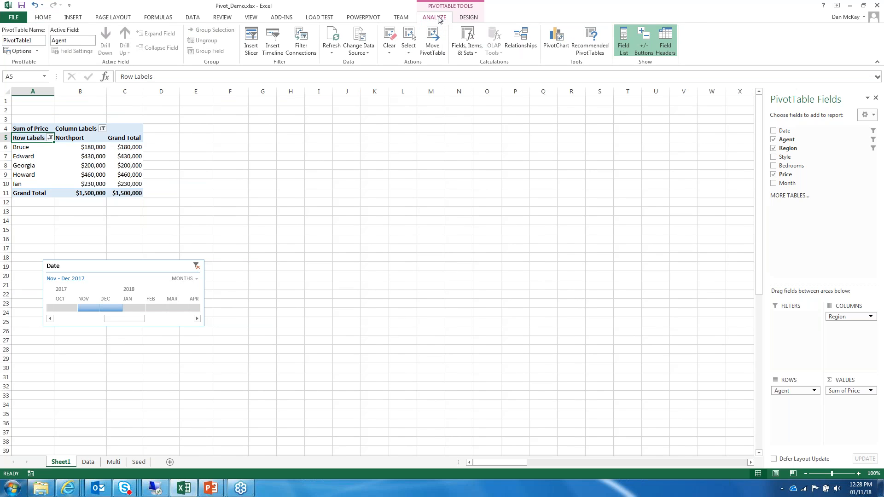
{"action": "left_click", "coordinate": [255, 50]}
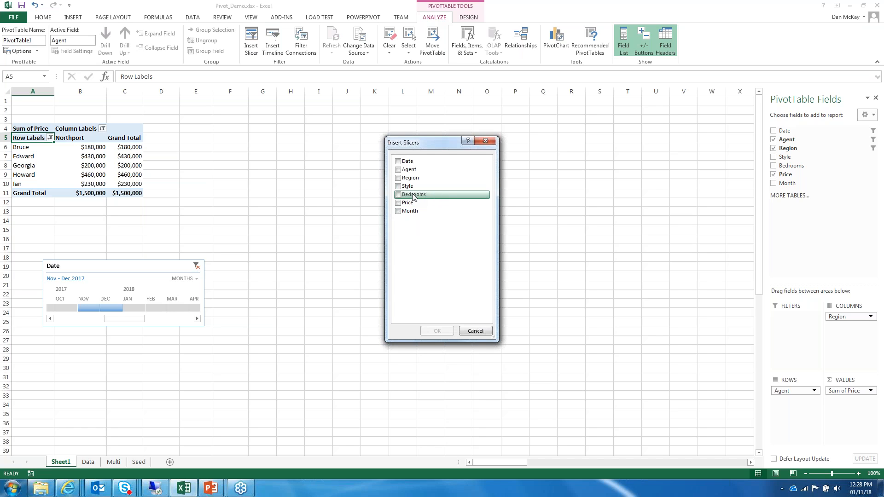
{"action": "left_click", "coordinate": [399, 187]}
{"action": "left_click", "coordinate": [433, 332]}
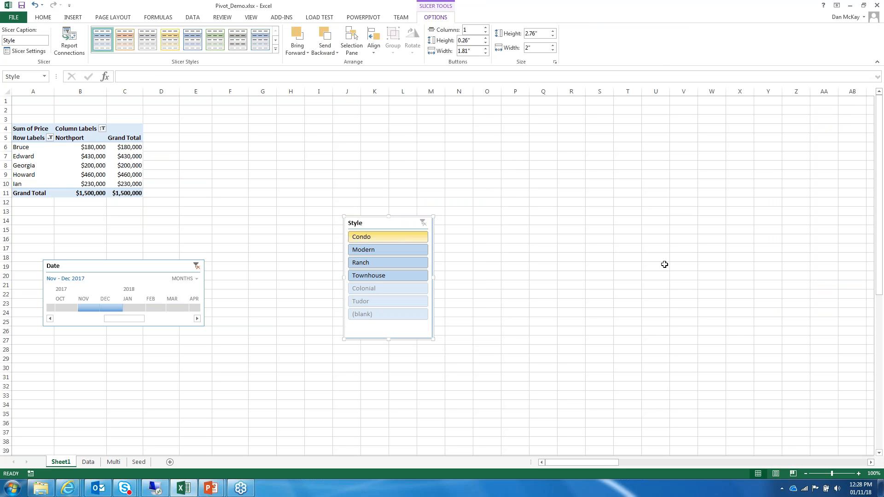
Step: Filter the Region column labels to show every region except the blank item
{"action": "left_click", "coordinate": [64, 167]}
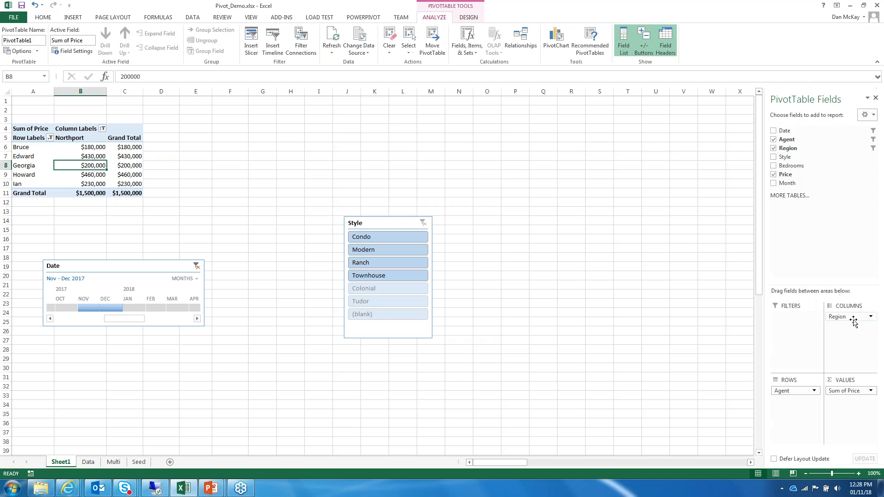
{"action": "left_click", "coordinate": [101, 128]}
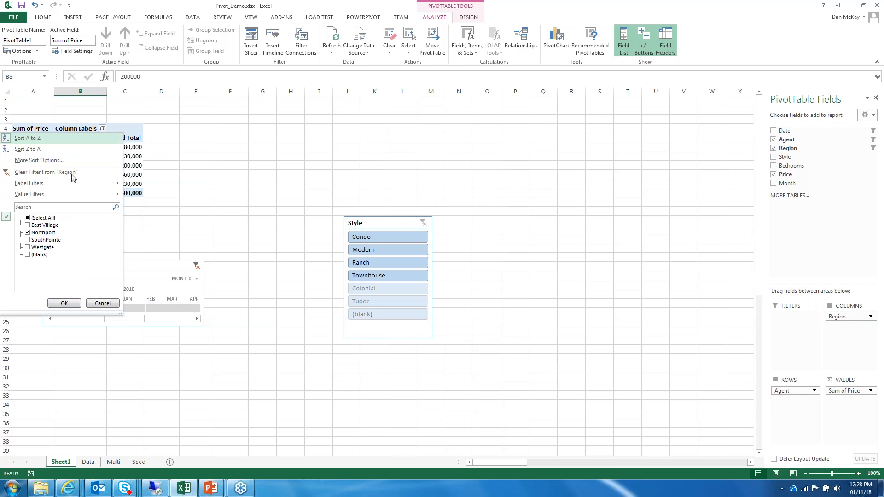
{"action": "left_click", "coordinate": [27, 218]}
{"action": "left_click", "coordinate": [28, 255]}
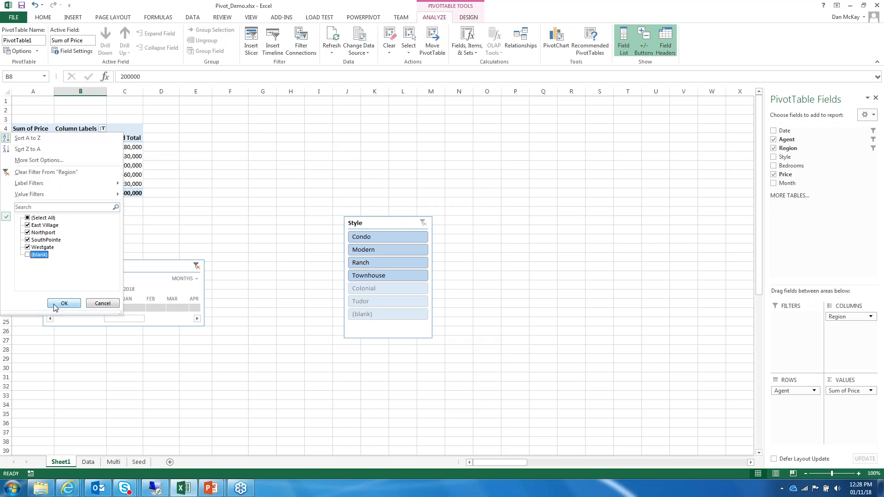
{"action": "left_click", "coordinate": [64, 304]}
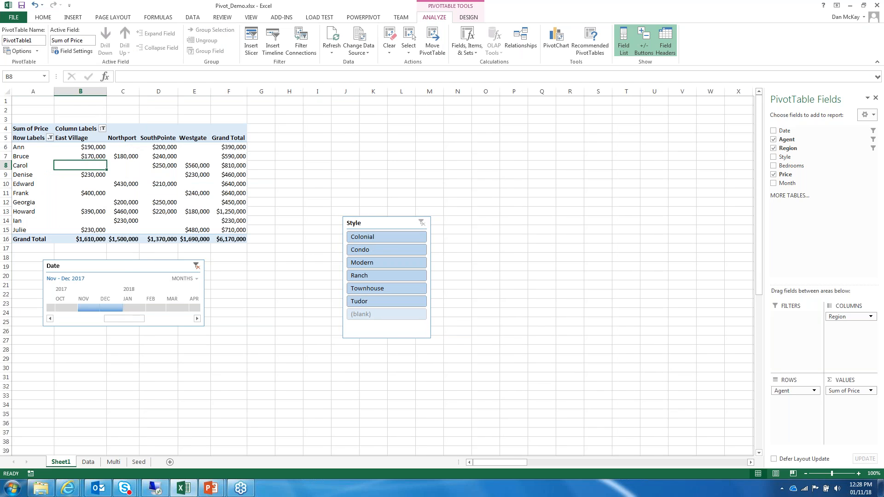
Step: Select Colonial, Condo, Modern and Tudor in the Style slicer and extend the Date timeline to Q4 2017
{"action": "left_click", "coordinate": [382, 238]}
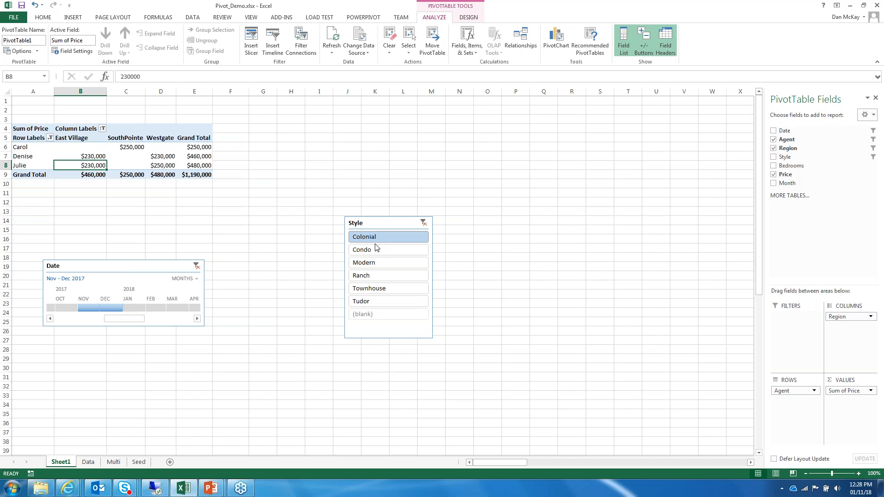
{"action": "left_click", "coordinate": [375, 251], "text": "ctrl"}
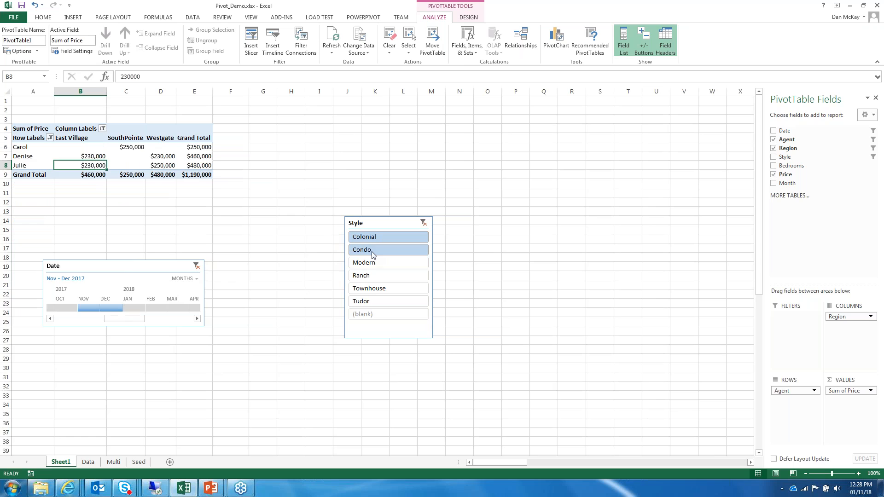
{"action": "left_click", "coordinate": [374, 262], "text": "ctrl"}
{"action": "left_click", "coordinate": [370, 301], "text": "ctrl"}
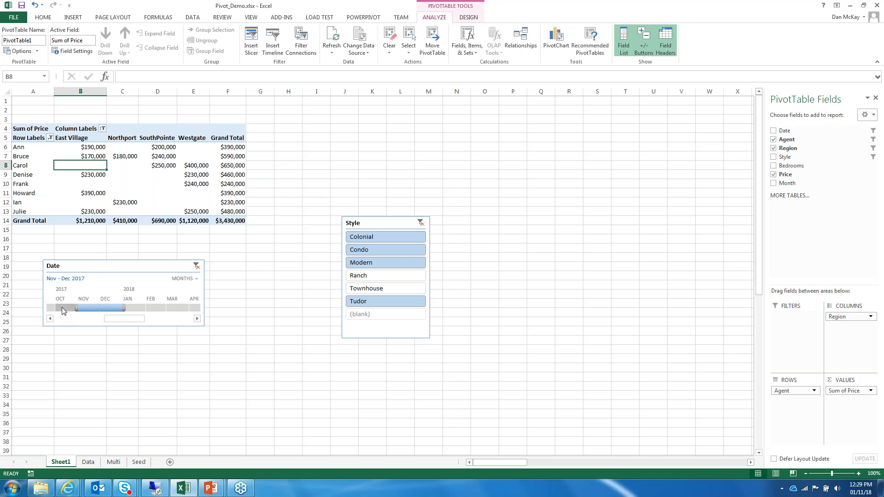
{"action": "left_click_drag", "start_coordinate": [76, 308], "coordinate": [64, 309]}
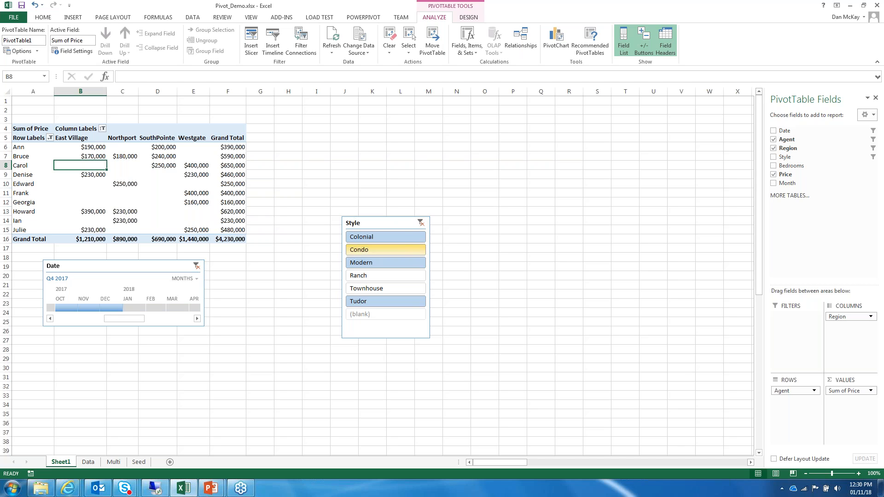
Step: Clear the Style slicer's filter and delete both the Style slicer and the Date timeline
{"action": "left_click", "coordinate": [420, 224]}
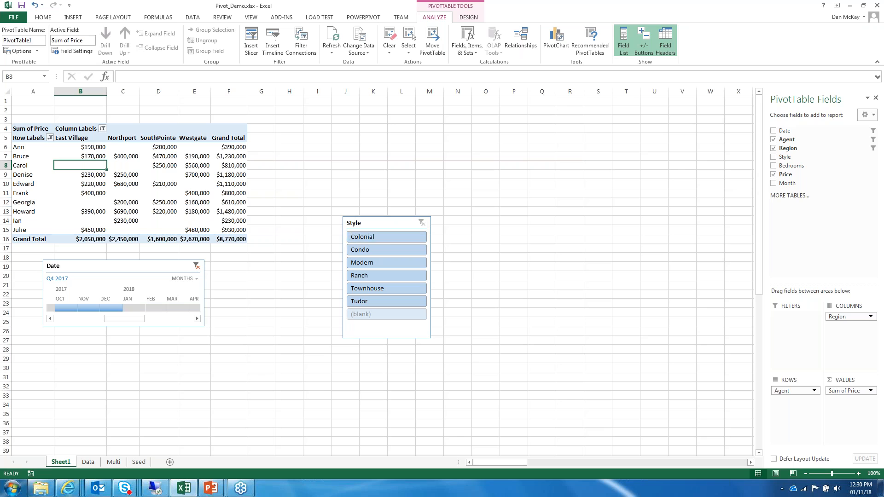
{"action": "key", "text": "Delete"}
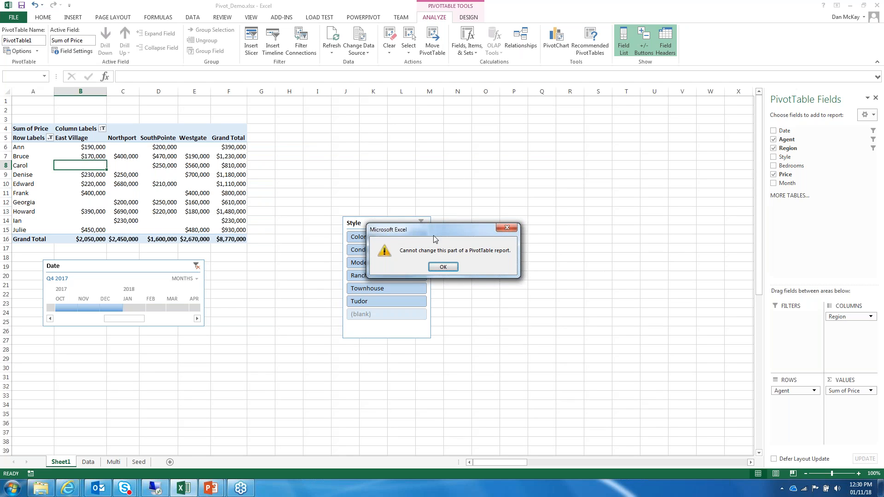
{"action": "left_click", "coordinate": [443, 267]}
{"action": "left_click", "coordinate": [392, 221]}
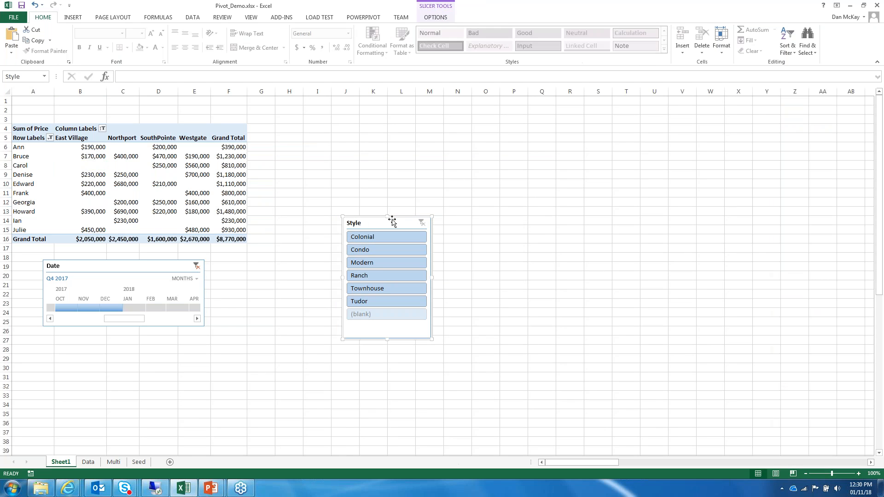
{"action": "key", "text": "Delete"}
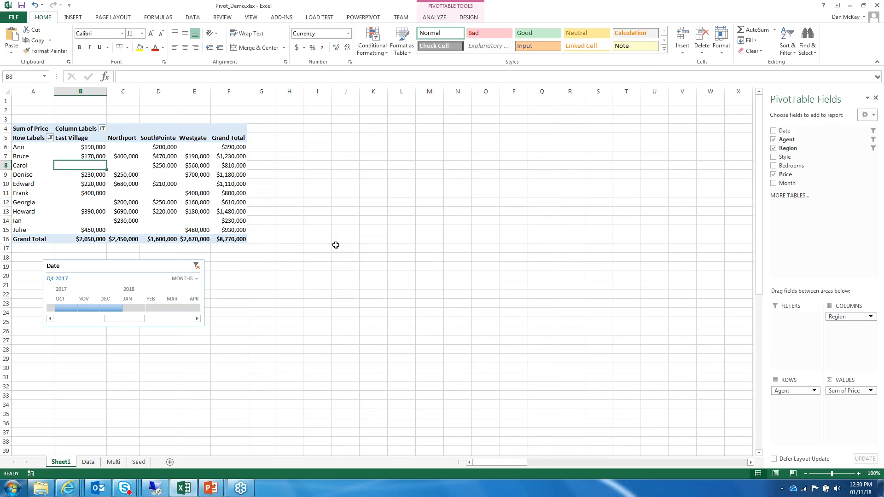
{"action": "left_click", "coordinate": [128, 265]}
{"action": "key", "text": "Delete"}
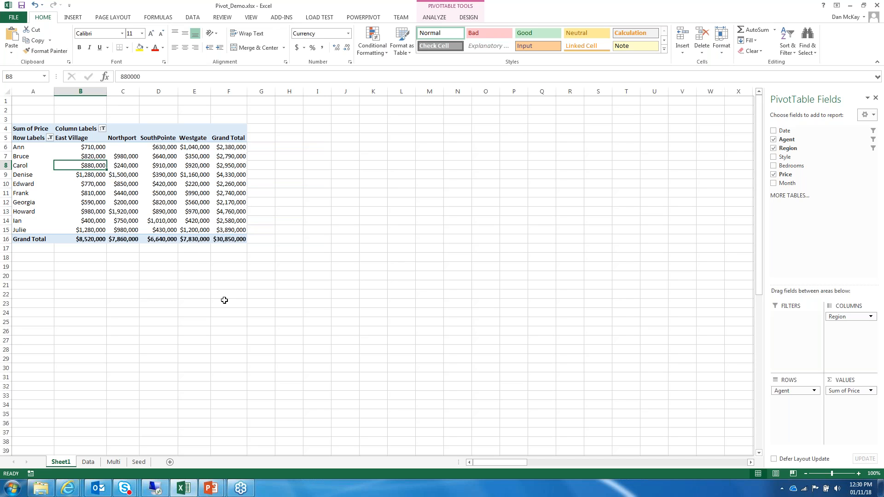
{"action": "mouse_move", "coordinate": [141, 209]}
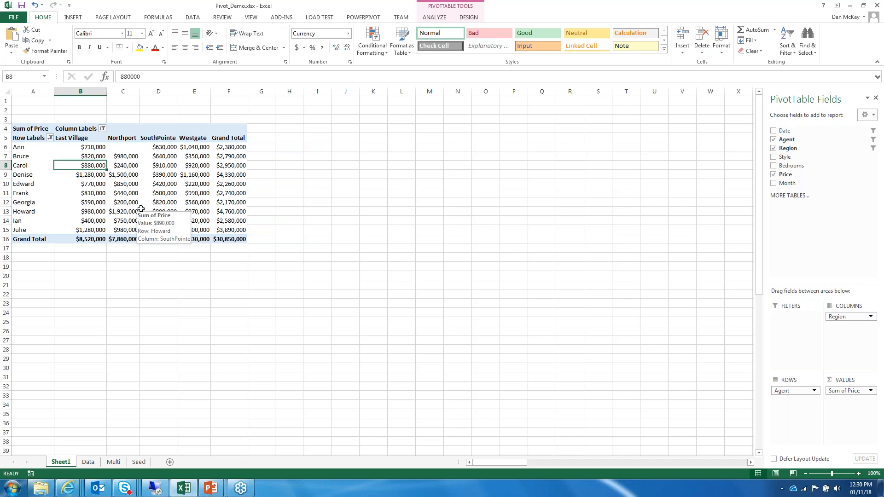
{"action": "mouse_move", "coordinate": [76, 148]}
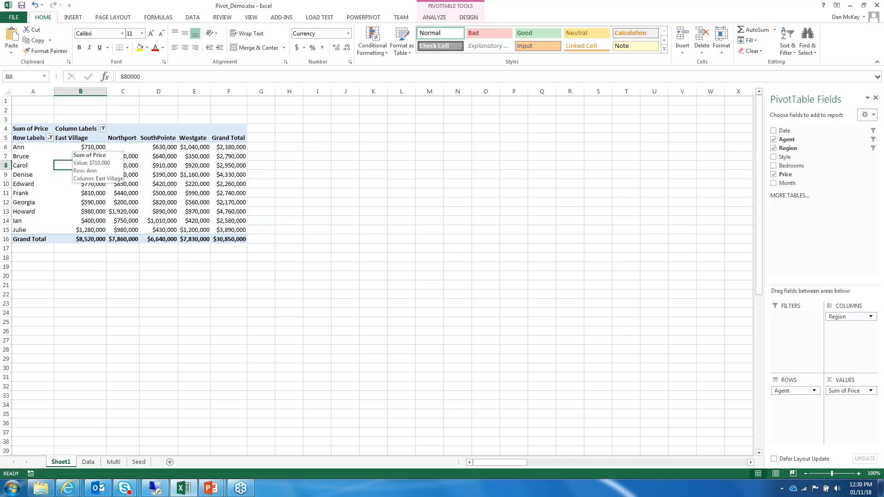
Step: Drill down into the first agent's East Village total to extract its source records, and widen the Region column of the extracted table
{"action": "left_click", "coordinate": [82, 148]}
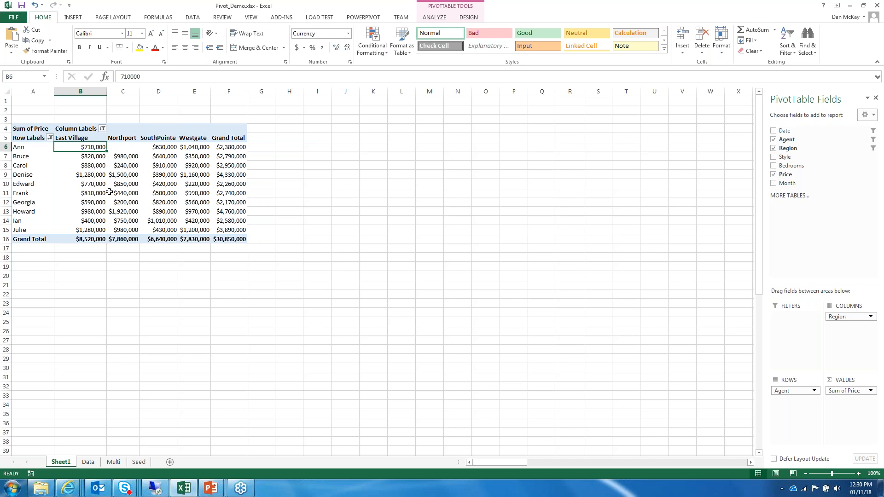
{"action": "mouse_move", "coordinate": [86, 145]}
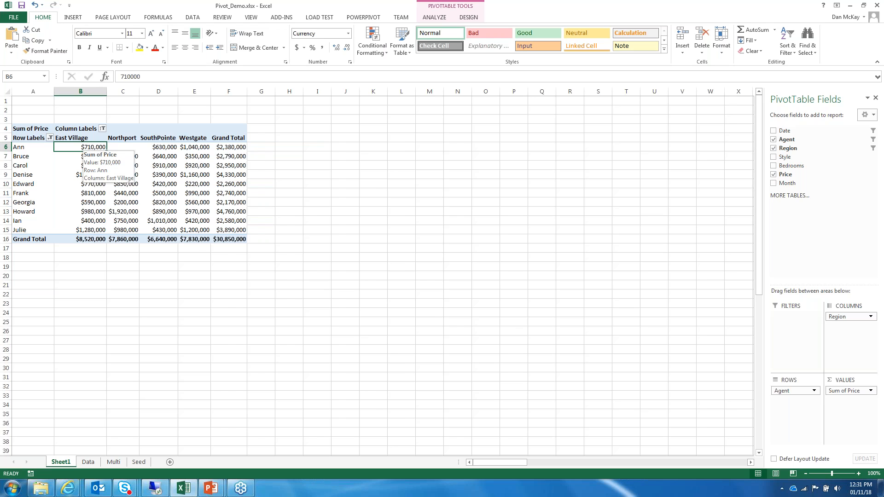
{"action": "double_click", "coordinate": [88, 146]}
{"action": "left_click", "coordinate": [159, 305]}
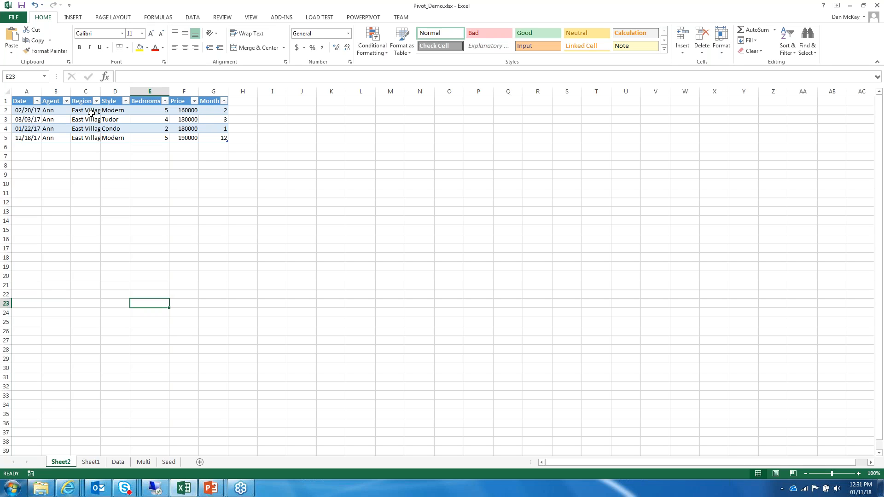
{"action": "left_click_drag", "start_coordinate": [101, 91], "coordinate": [118, 94]}
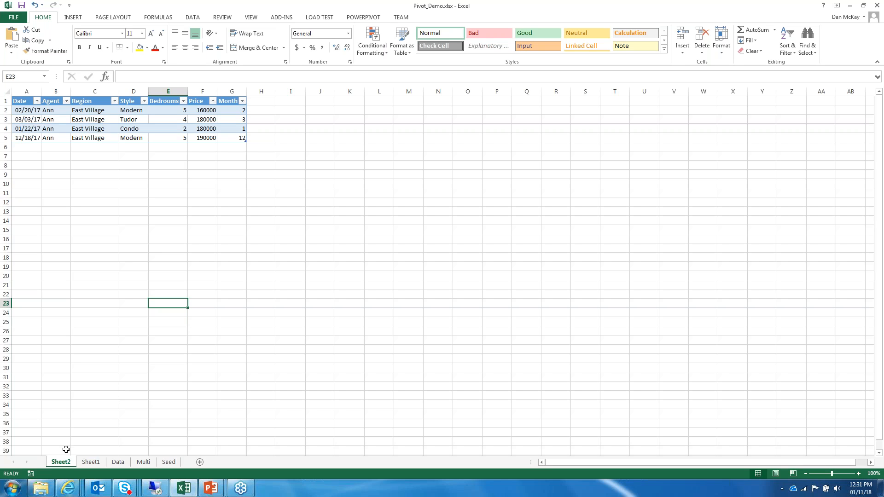
Step: Delete the Sheet2 worksheet holding the extracted East Village records
{"action": "right_click", "coordinate": [63, 463]}
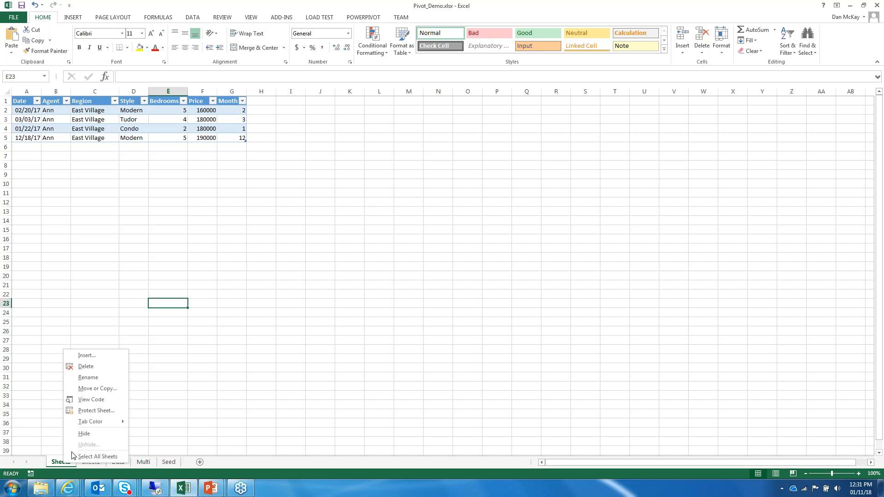
{"action": "left_click", "coordinate": [97, 369]}
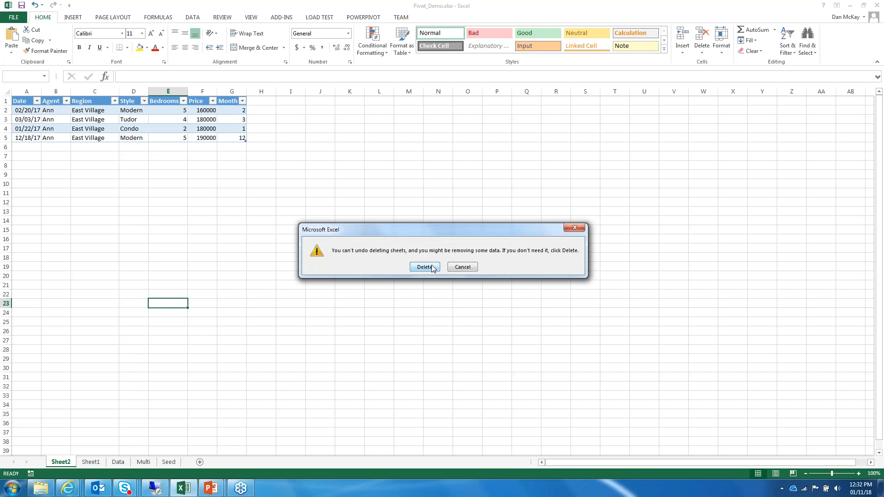
{"action": "left_click", "coordinate": [424, 267]}
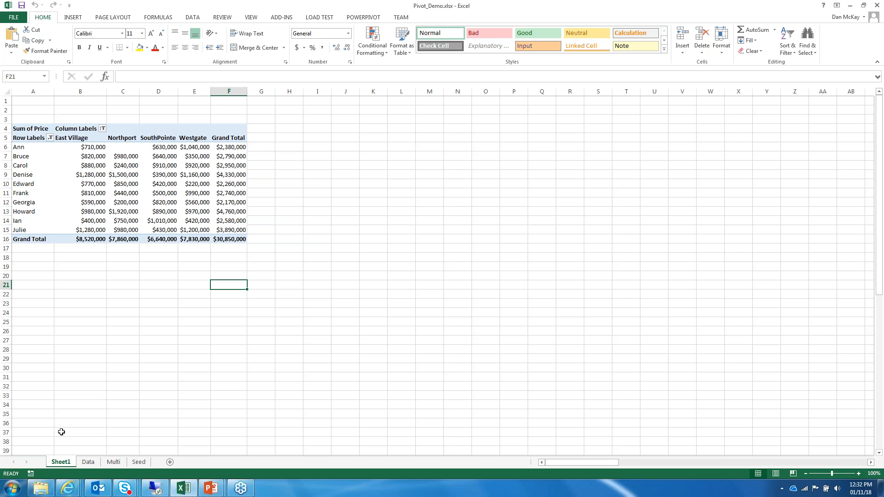
Step: Drill down into the PivotTable's overall Grand Total and look through the extracted sales records
{"action": "left_click", "coordinate": [226, 240]}
{"action": "double_click", "coordinate": [229, 239]}
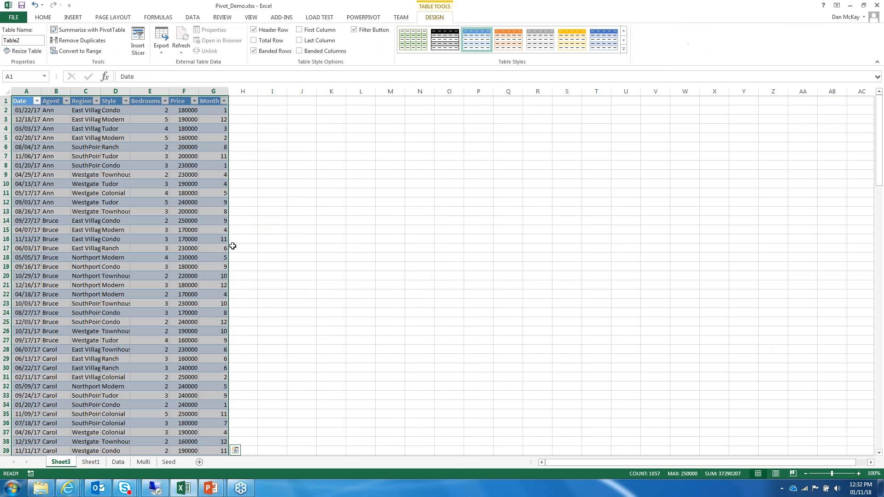
{"action": "left_click", "coordinate": [272, 239]}
{"action": "scroll", "coordinate": [256, 222], "scroll_direction": "down", "scroll_amount": 14}
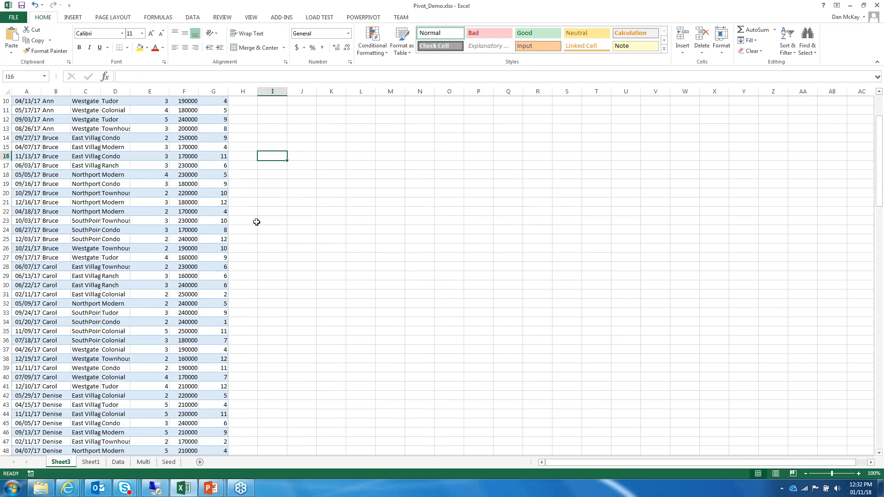
{"action": "scroll", "coordinate": [257, 221], "scroll_direction": "down", "scroll_amount": 20}
{"action": "scroll", "coordinate": [256, 222], "scroll_direction": "up", "scroll_amount": 20}
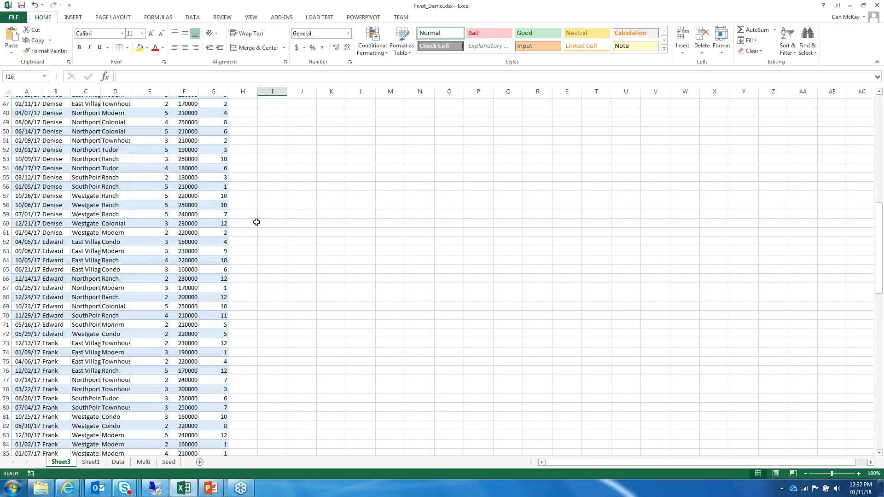
{"action": "scroll", "coordinate": [256, 222], "scroll_direction": "up", "scroll_amount": 14}
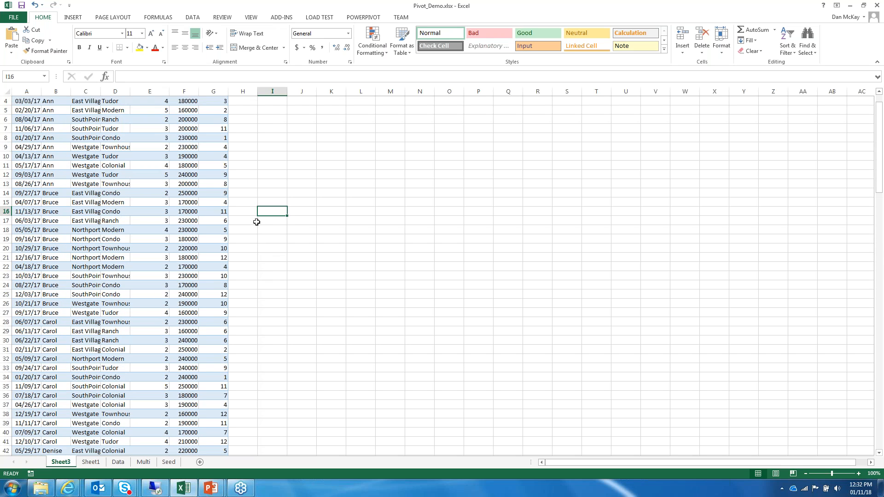
{"action": "scroll", "coordinate": [256, 222], "scroll_direction": "up", "scroll_amount": 1}
Step: Delete the Sheet3 worksheet holding the records extracted from the overall Grand Total
{"action": "right_click", "coordinate": [59, 464]}
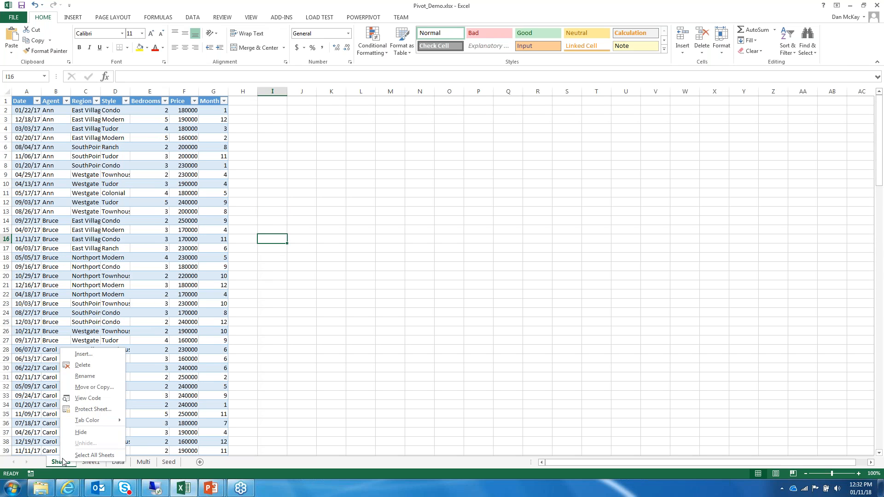
{"action": "left_click", "coordinate": [75, 367]}
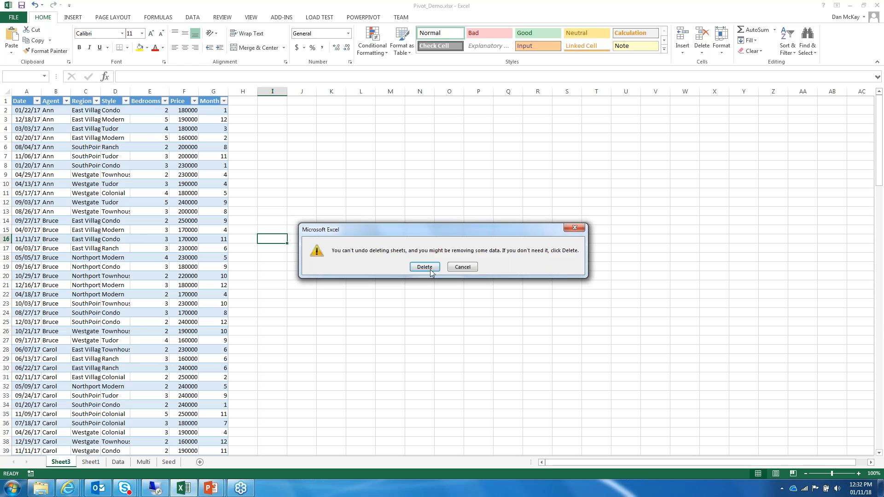
{"action": "left_click", "coordinate": [425, 267]}
{"action": "left_click", "coordinate": [282, 263]}
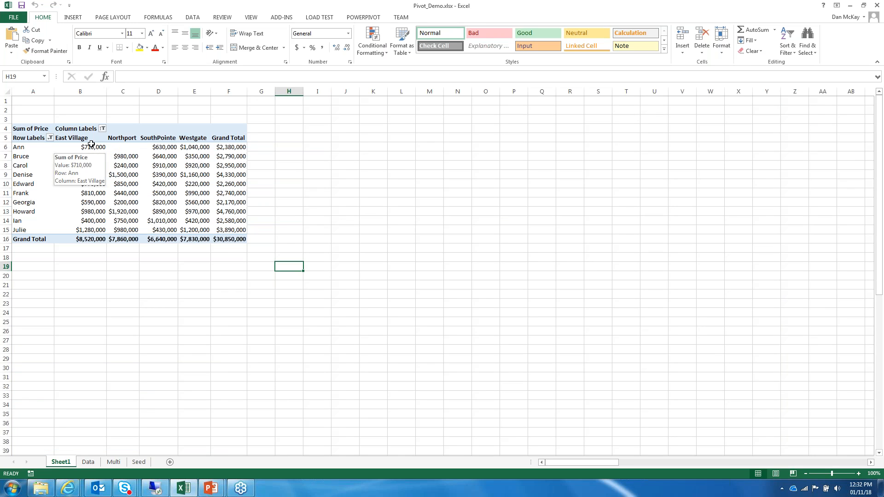
Step: Replace the Region field with Bedrooms in the PivotTable's columns
{"action": "left_click", "coordinate": [90, 144]}
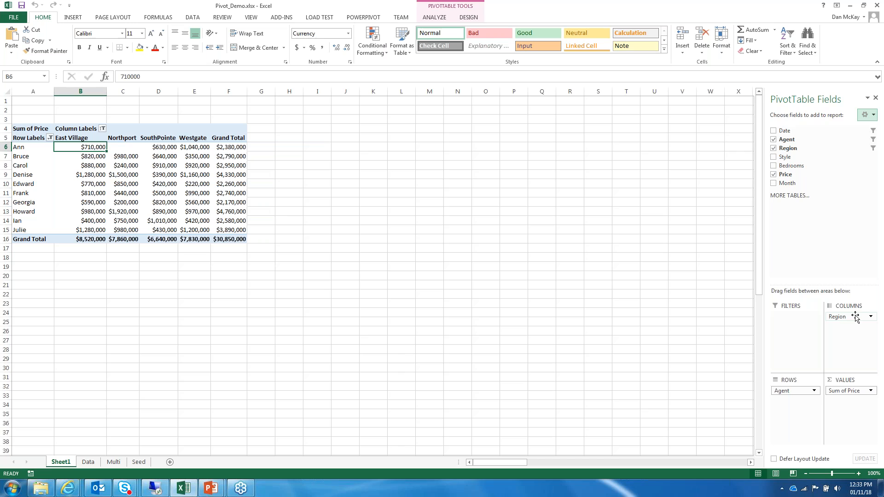
{"action": "left_click_drag", "start_coordinate": [856, 317], "coordinate": [838, 249]}
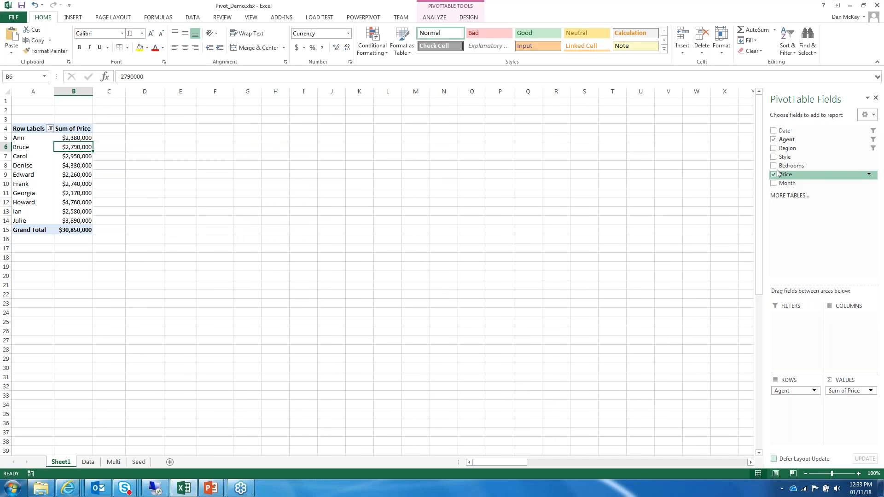
{"action": "left_click_drag", "start_coordinate": [776, 170], "coordinate": [852, 318]}
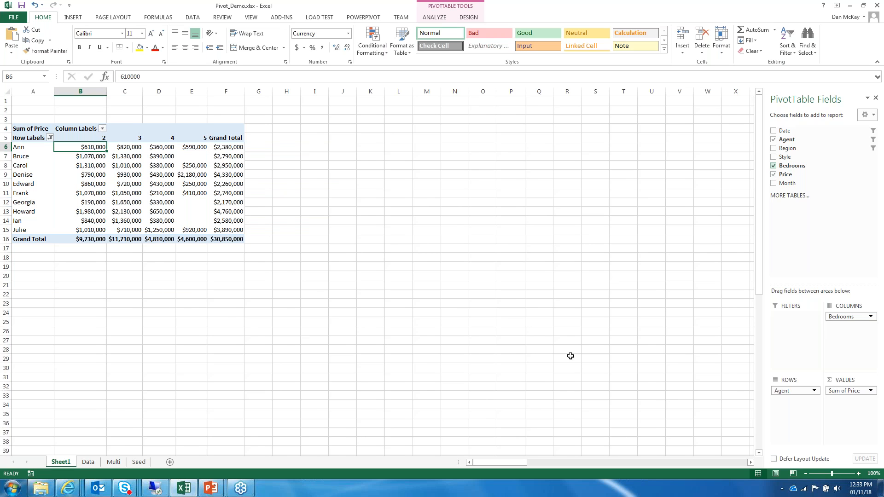
{"action": "left_click", "coordinate": [871, 391]}
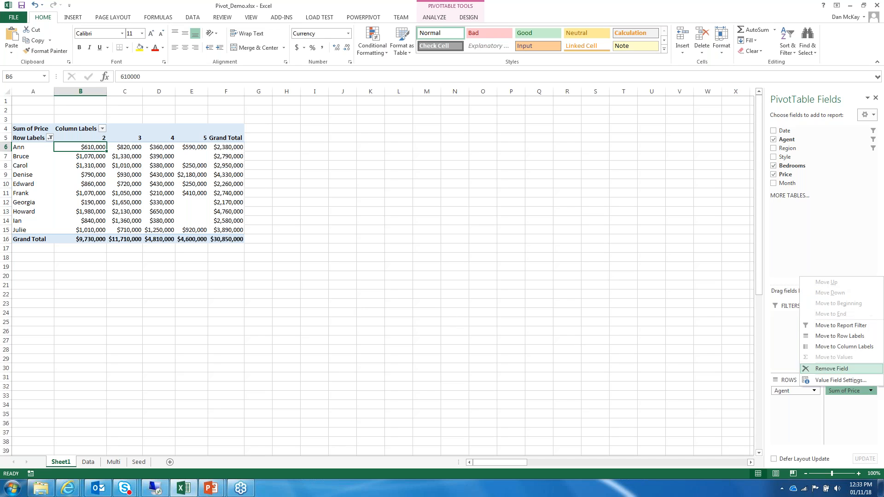
{"action": "left_click", "coordinate": [704, 304]}
Step: Add the Region and Style fields below Agent in the PivotTable's rows
{"action": "left_click", "coordinate": [193, 202]}
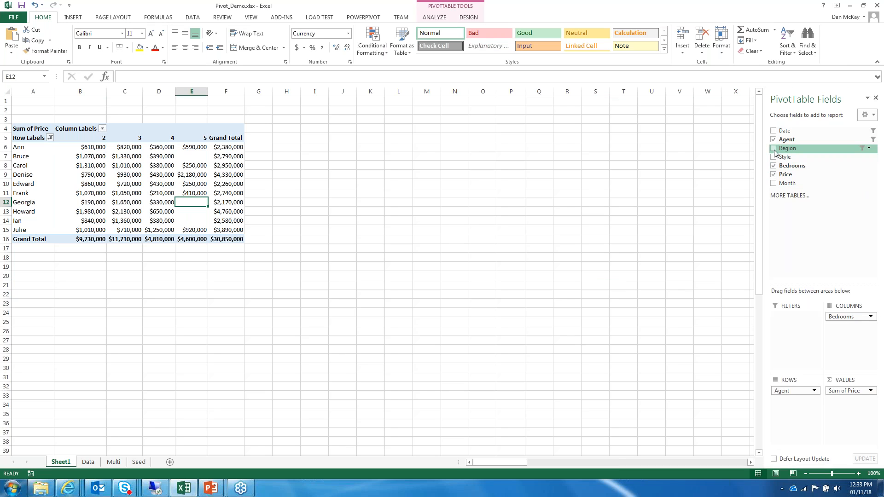
{"action": "left_click_drag", "start_coordinate": [775, 152], "coordinate": [781, 426]}
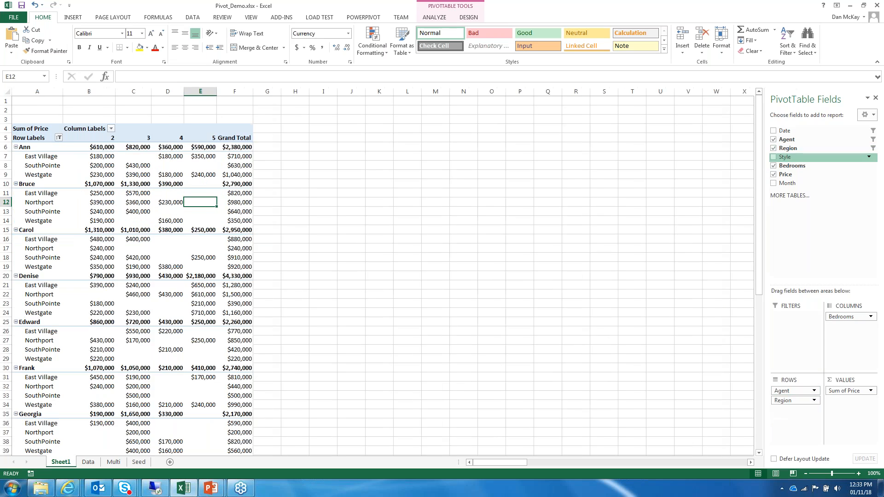
{"action": "left_click_drag", "start_coordinate": [785, 157], "coordinate": [792, 417]}
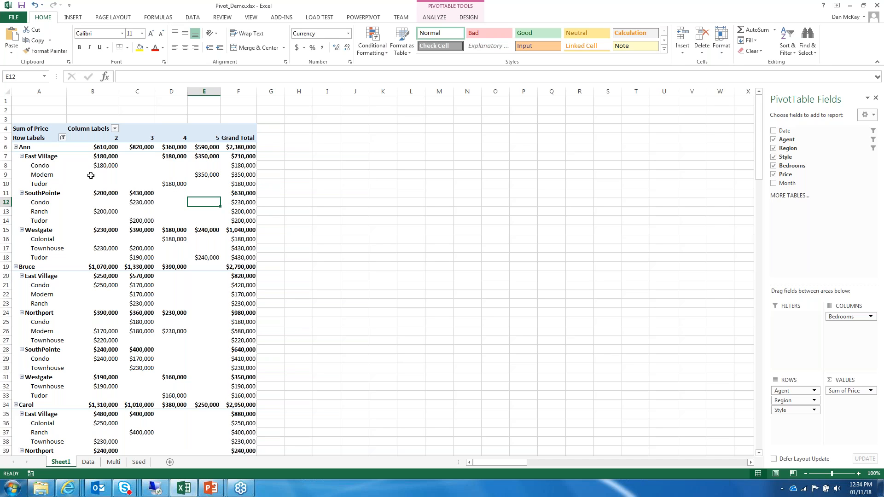
Step: Collapse the East Village, SouthPointe and Westgate groups under the first agent to hide their style rows
{"action": "left_click", "coordinate": [23, 158]}
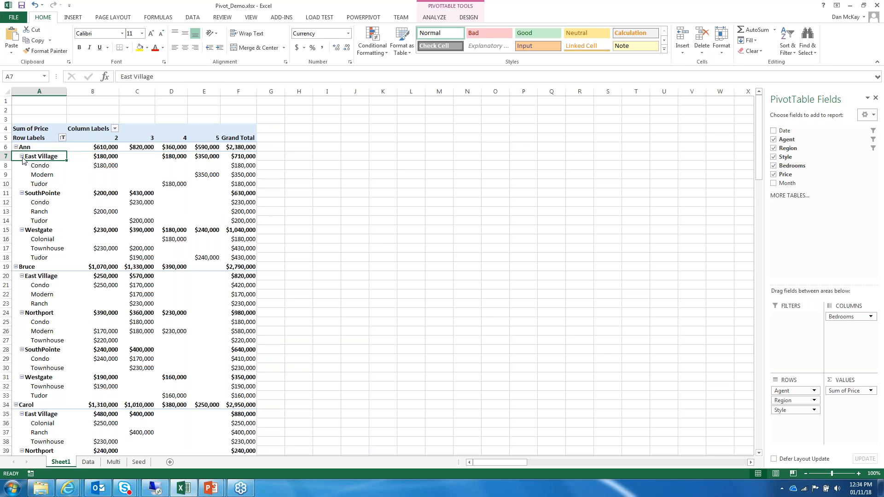
{"action": "left_click", "coordinate": [22, 156]}
{"action": "left_click", "coordinate": [22, 165]}
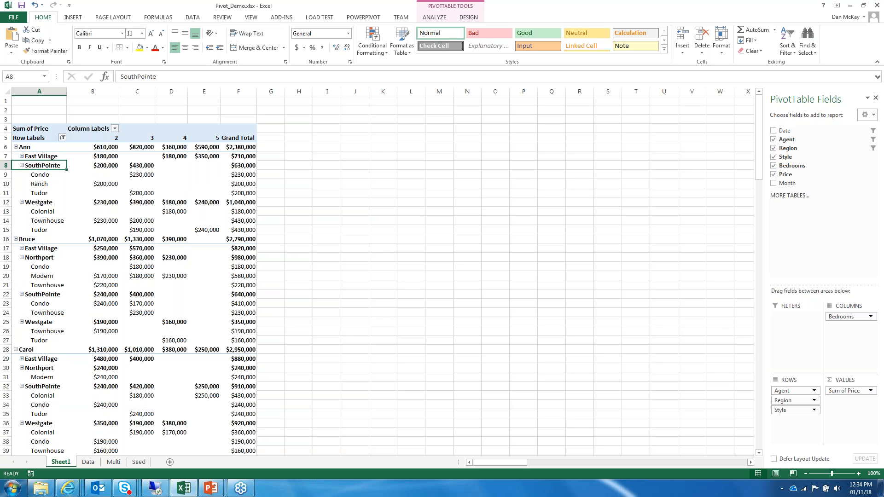
{"action": "left_click", "coordinate": [21, 175]}
{"action": "left_click", "coordinate": [22, 175]}
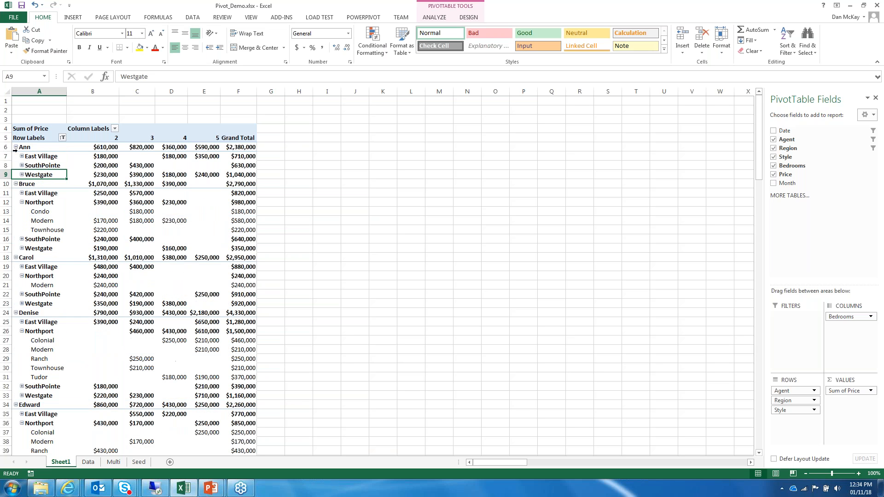
Step: Collapse the second and third agents' groups to hide their region and style rows
{"action": "left_click", "coordinate": [16, 184]}
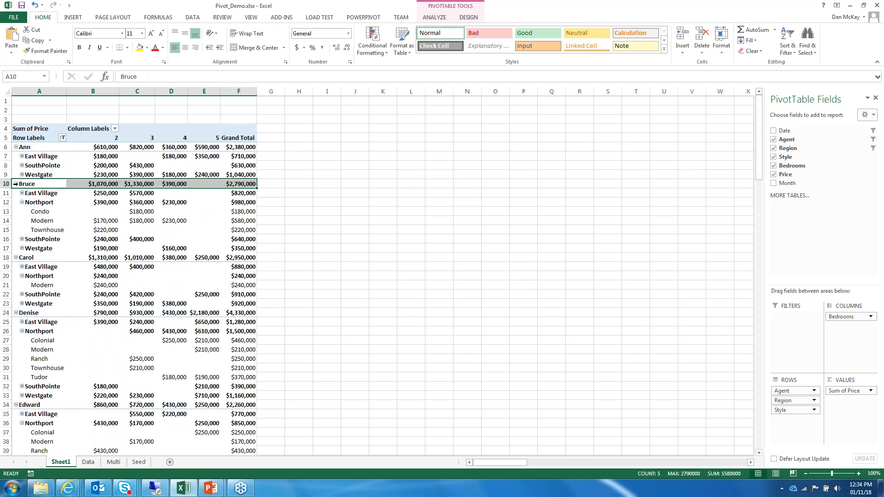
{"action": "left_click", "coordinate": [16, 184]}
{"action": "left_click", "coordinate": [16, 184]}
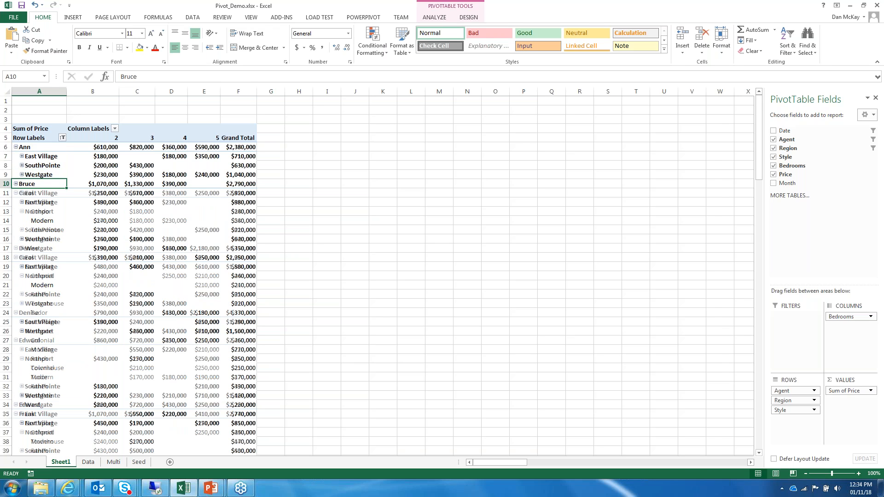
{"action": "left_click", "coordinate": [27, 193]}
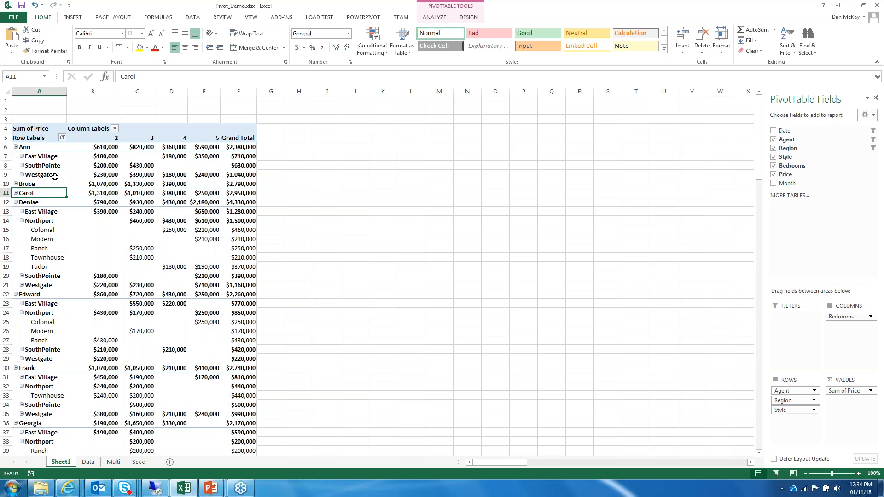
Step: Filter the Agent row labels to show only the first and fourth agents in the list
{"action": "left_click", "coordinate": [62, 138]}
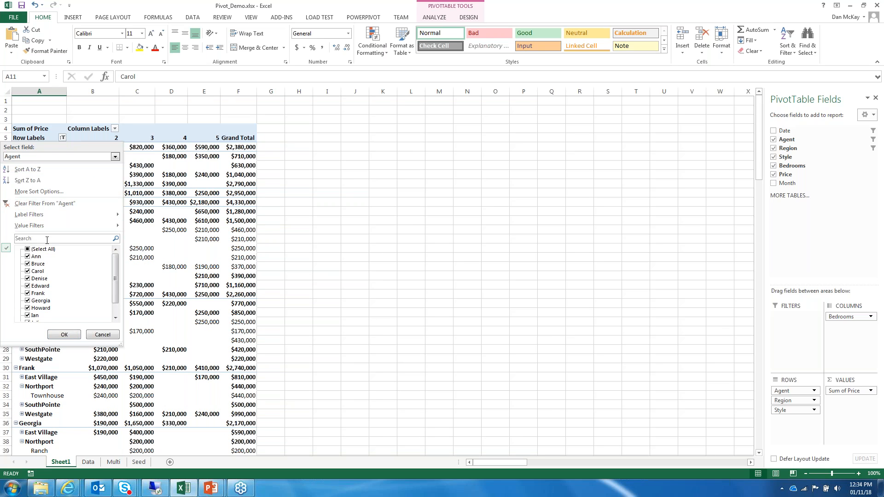
{"action": "left_click", "coordinate": [31, 250]}
{"action": "left_click", "coordinate": [29, 250]}
{"action": "left_click", "coordinate": [27, 257]}
{"action": "left_click", "coordinate": [31, 279]}
{"action": "left_click", "coordinate": [116, 303]}
{"action": "left_click", "coordinate": [29, 316]}
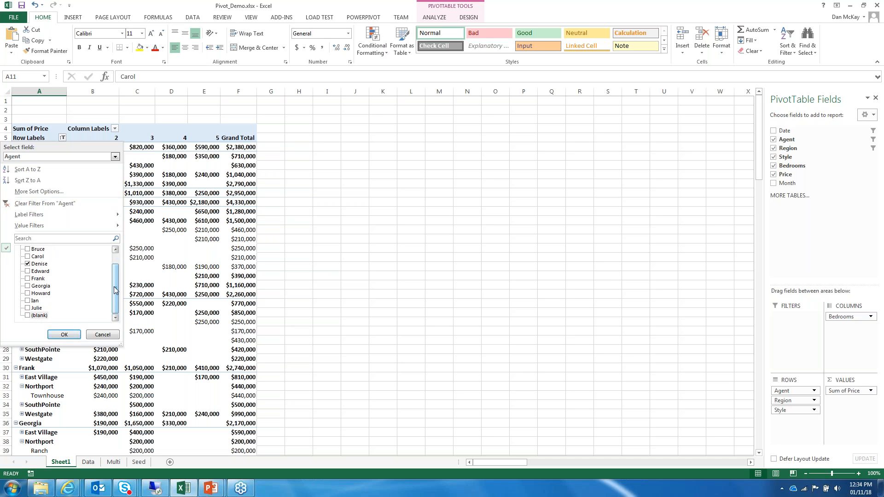
{"action": "left_click_drag", "start_coordinate": [115, 290], "coordinate": [115, 278]}
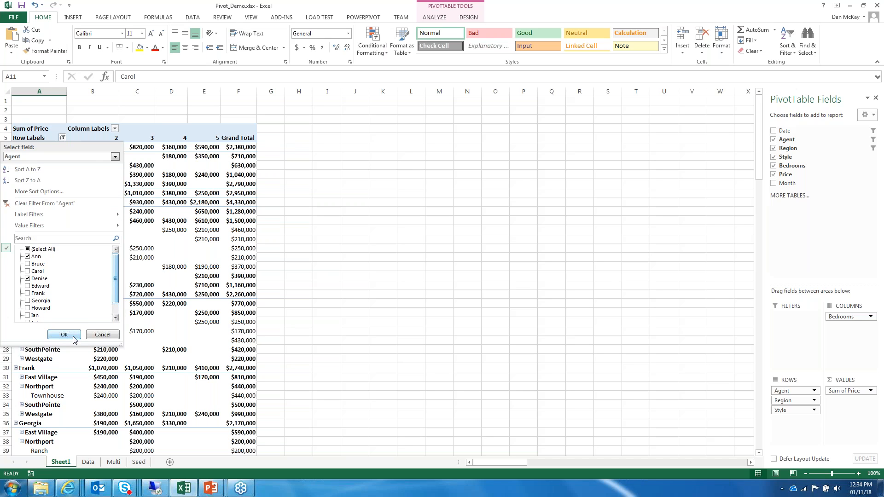
{"action": "left_click", "coordinate": [65, 334]}
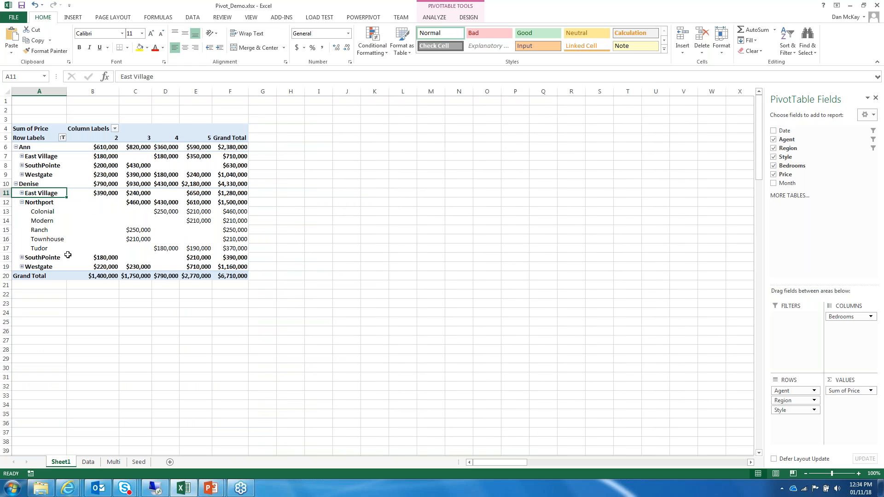
Step: Collapse the Northport group, and expand and re-collapse the Westgate group's style rows
{"action": "left_click", "coordinate": [21, 193]}
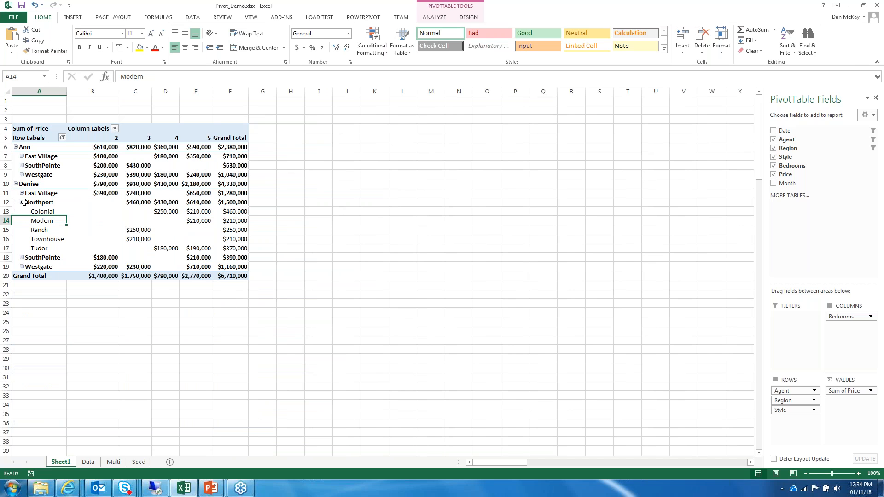
{"action": "left_click", "coordinate": [24, 202]}
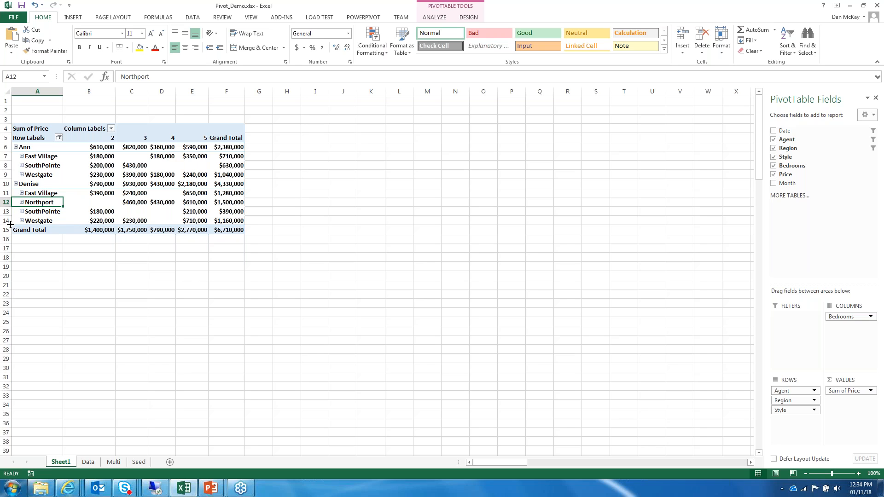
{"action": "left_click", "coordinate": [21, 220]}
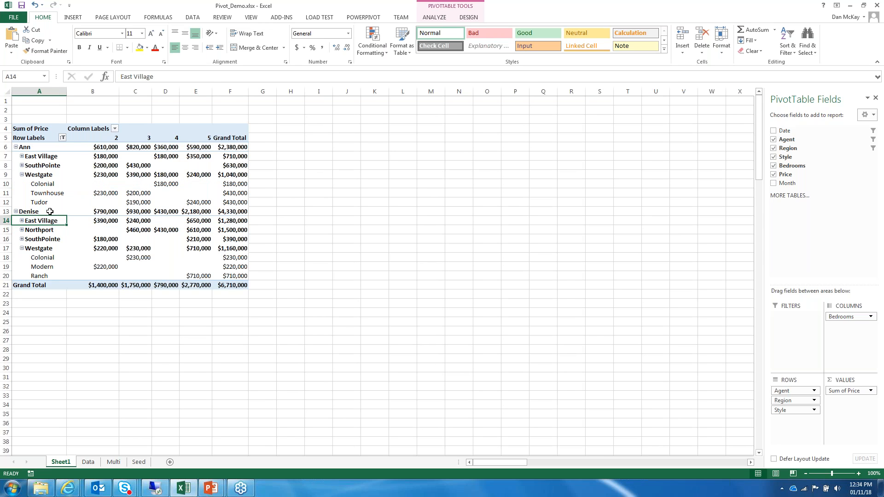
{"action": "left_click", "coordinate": [22, 248]}
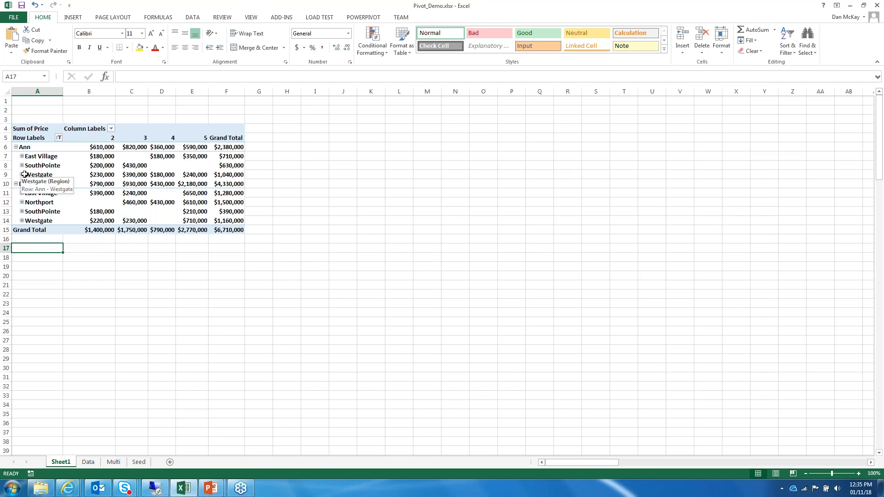
Step: Turn the Region subtotals off and back on, and expand the East Village group to show its style rows under both agents
{"action": "left_click", "coordinate": [42, 156]}
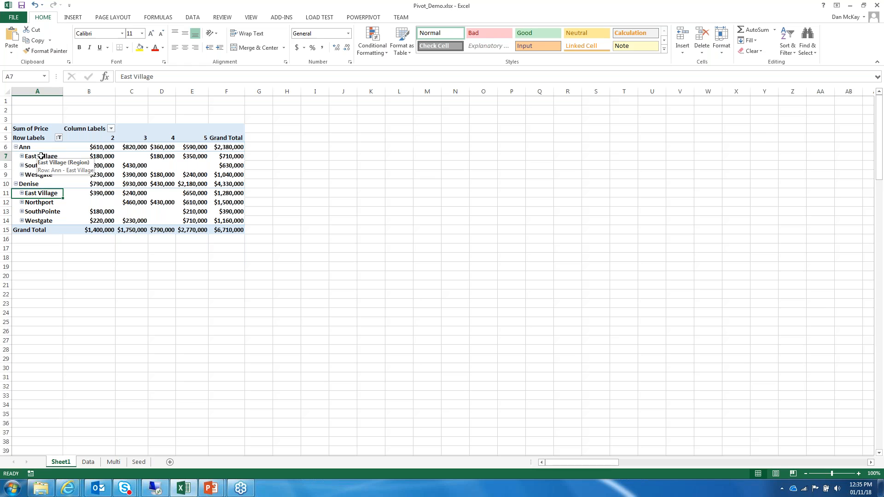
{"action": "right_click", "coordinate": [43, 156]}
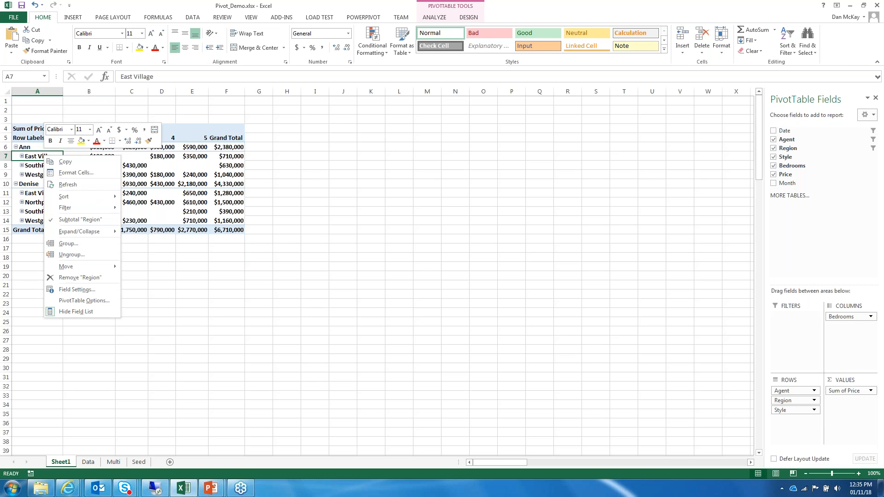
{"action": "left_click", "coordinate": [91, 221]}
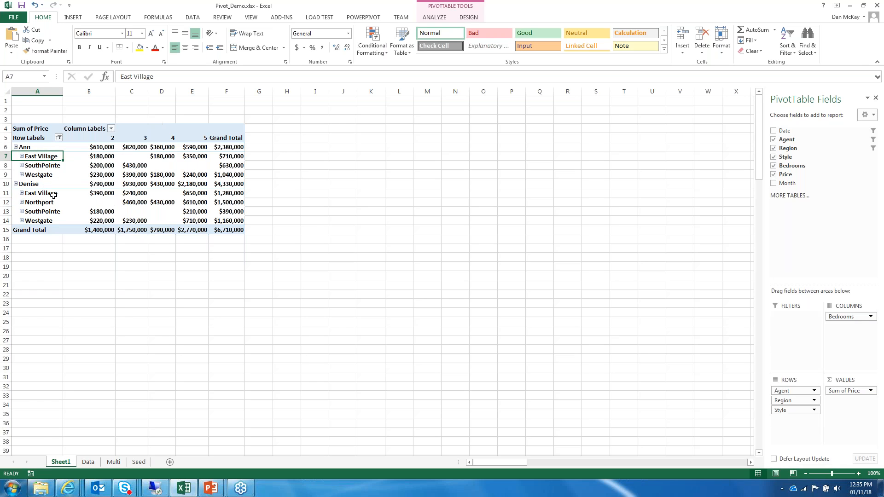
{"action": "right_click", "coordinate": [41, 157]}
{"action": "left_click", "coordinate": [90, 222]}
{"action": "left_click", "coordinate": [22, 156]}
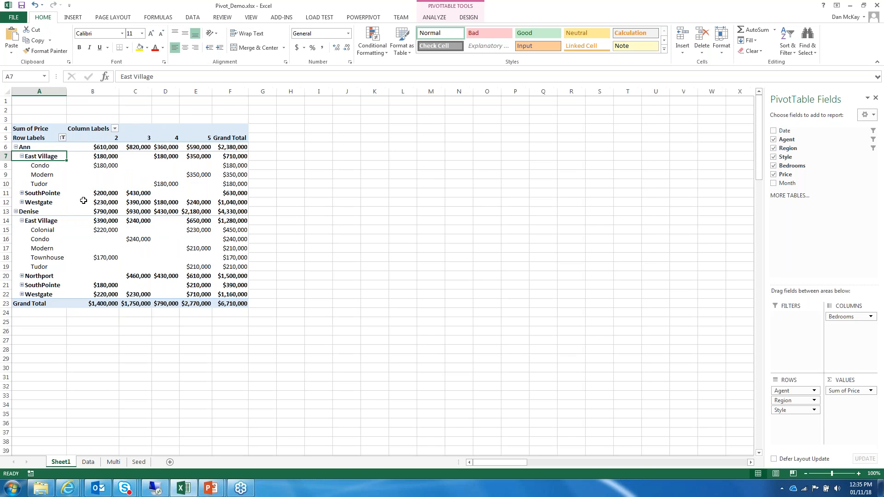
{"action": "left_click", "coordinate": [99, 156]}
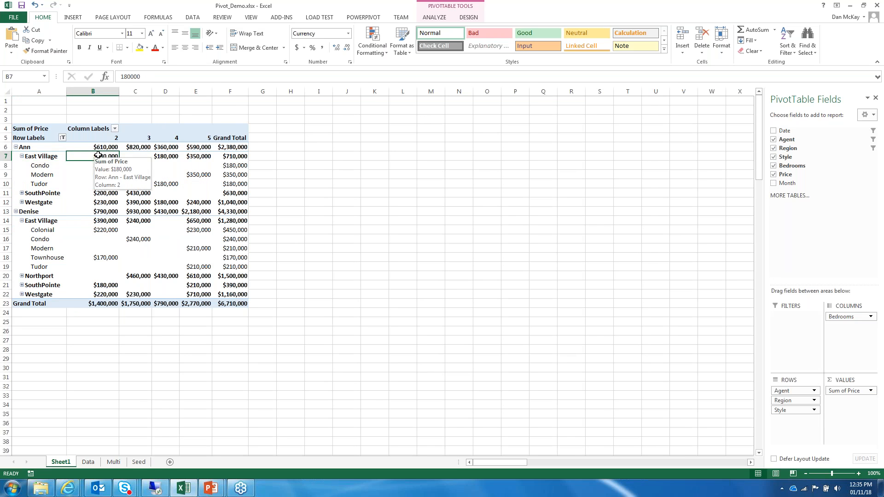
{"action": "left_click", "coordinate": [37, 183]}
{"action": "right_click", "coordinate": [36, 185]}
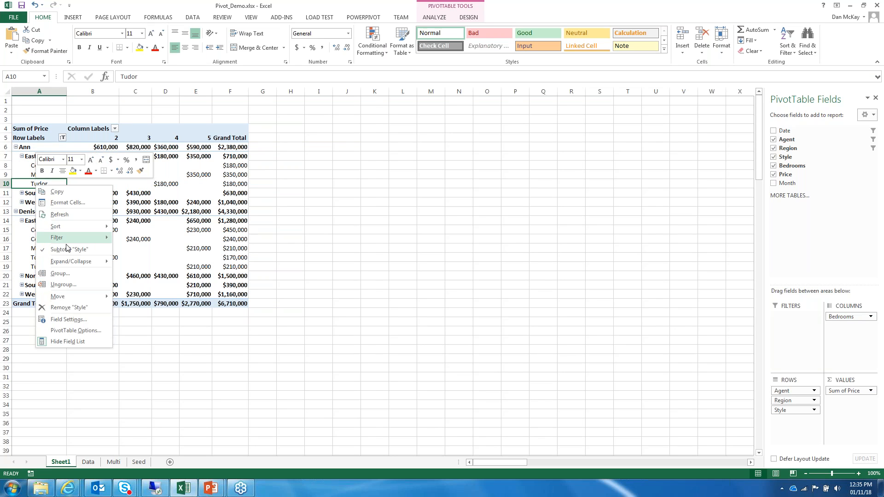
{"action": "key", "text": "Escape"}
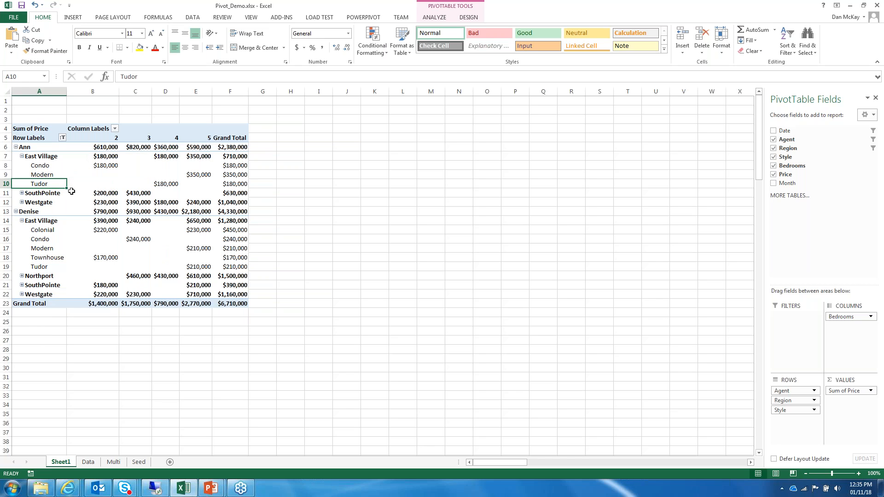
Step: Turn off the Region field's subtotals from the first East Village label, and restore them
{"action": "left_click", "coordinate": [30, 147]}
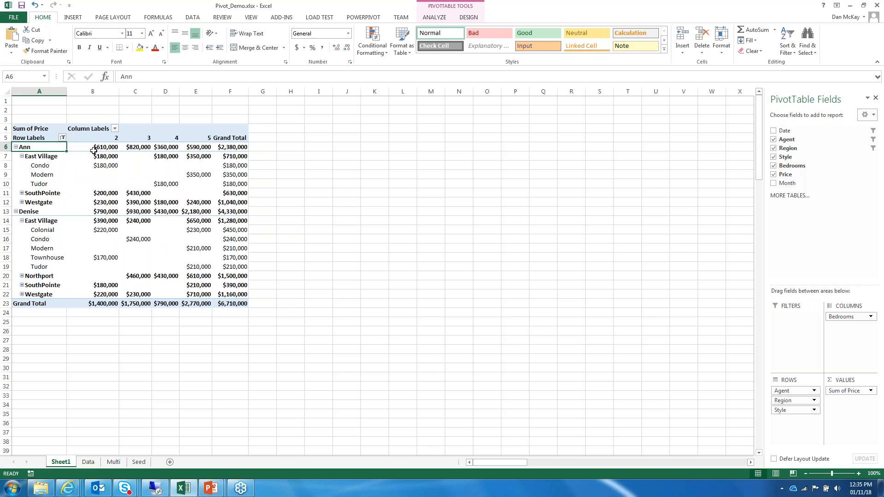
{"action": "left_click", "coordinate": [44, 157]}
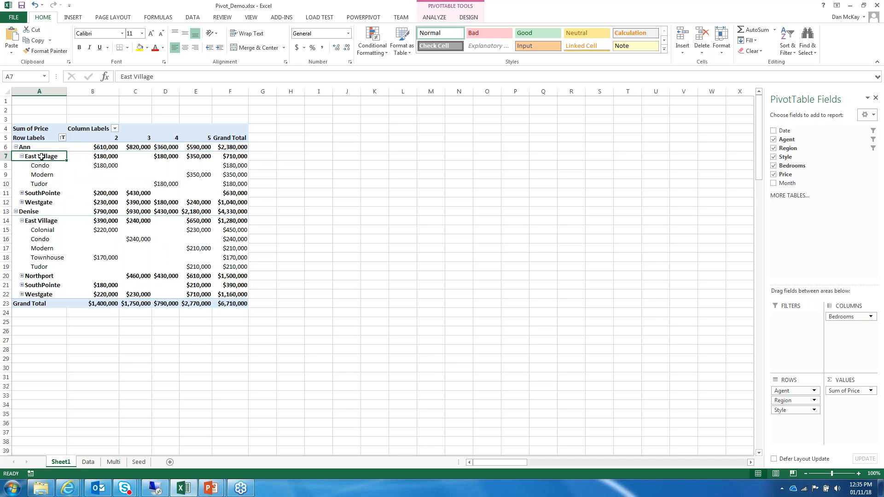
{"action": "right_click", "coordinate": [43, 157]}
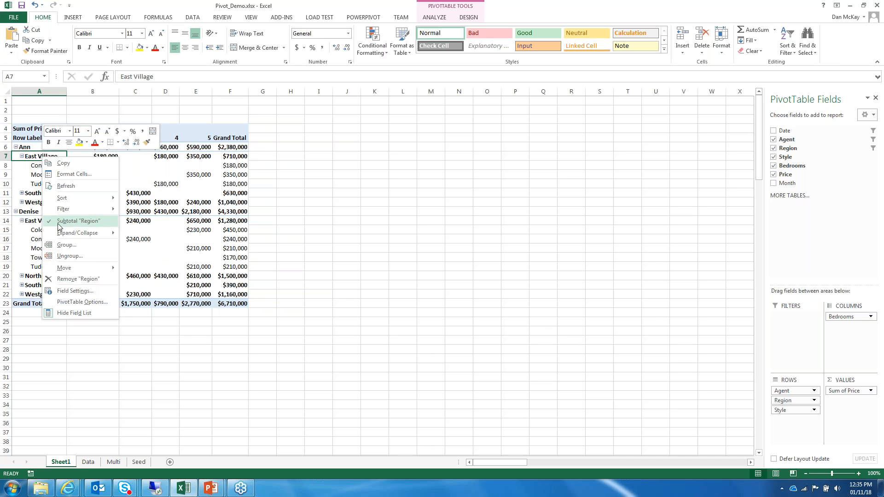
{"action": "left_click", "coordinate": [59, 222]}
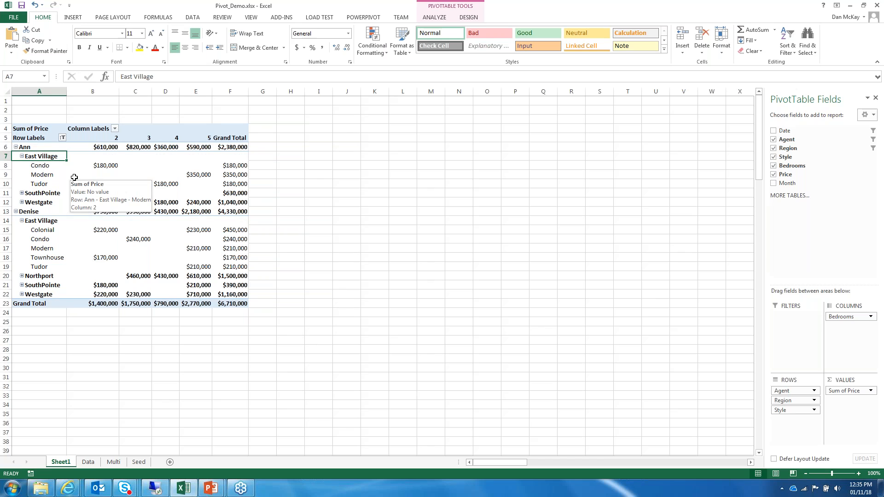
{"action": "right_click", "coordinate": [45, 156]}
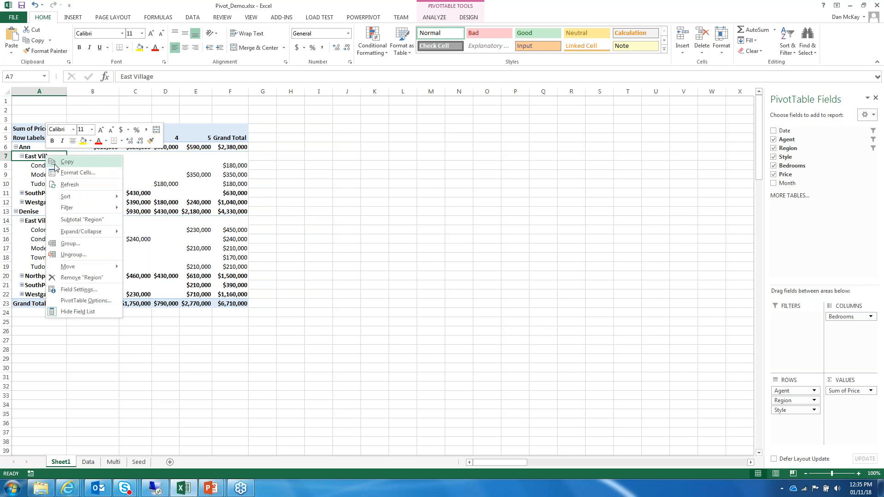
{"action": "left_click", "coordinate": [76, 221]}
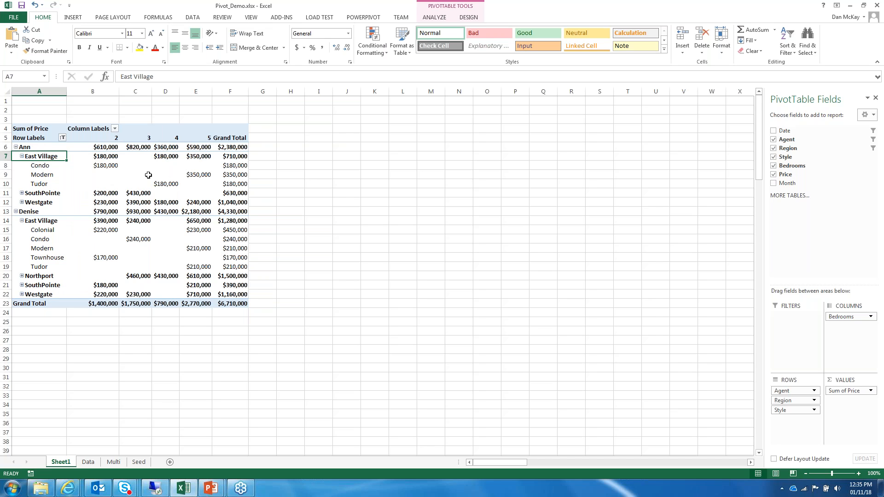
Step: Set the PivotTable options to show 0 in empty cells
{"action": "mouse_move", "coordinate": [144, 174]}
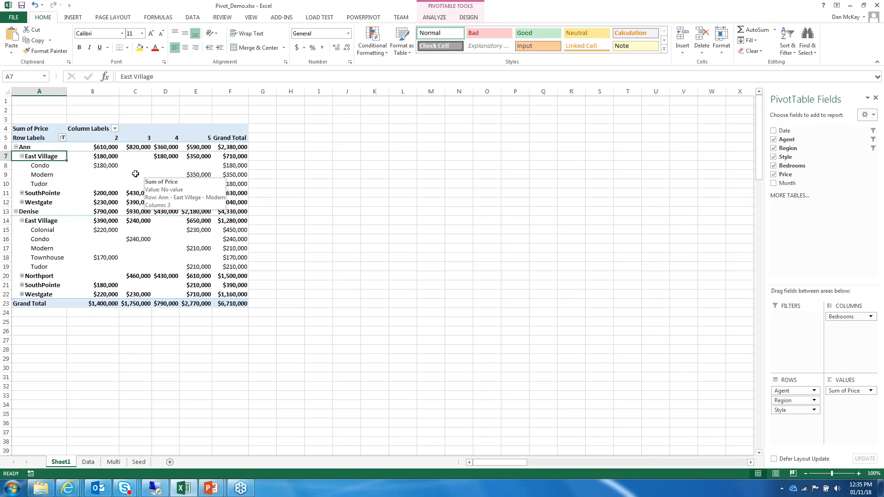
{"action": "right_click", "coordinate": [135, 174]}
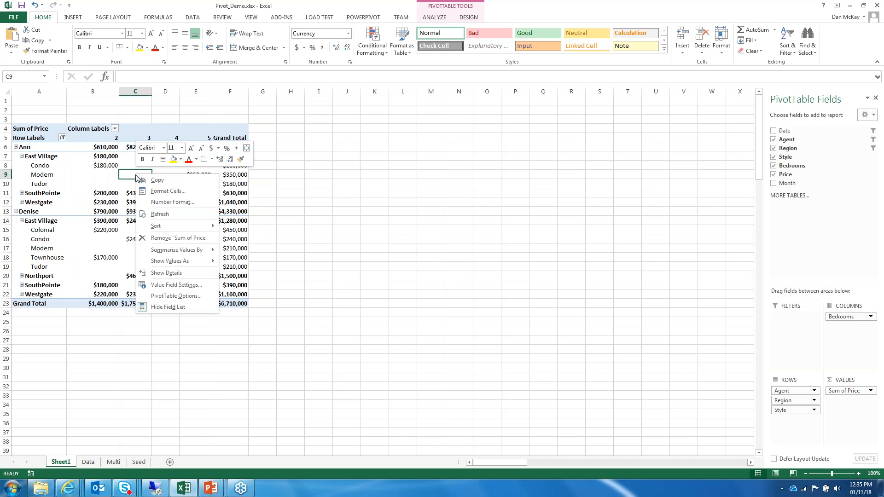
{"action": "left_click", "coordinate": [181, 297]}
{"action": "left_click_drag", "start_coordinate": [222, 184], "coordinate": [328, 153]}
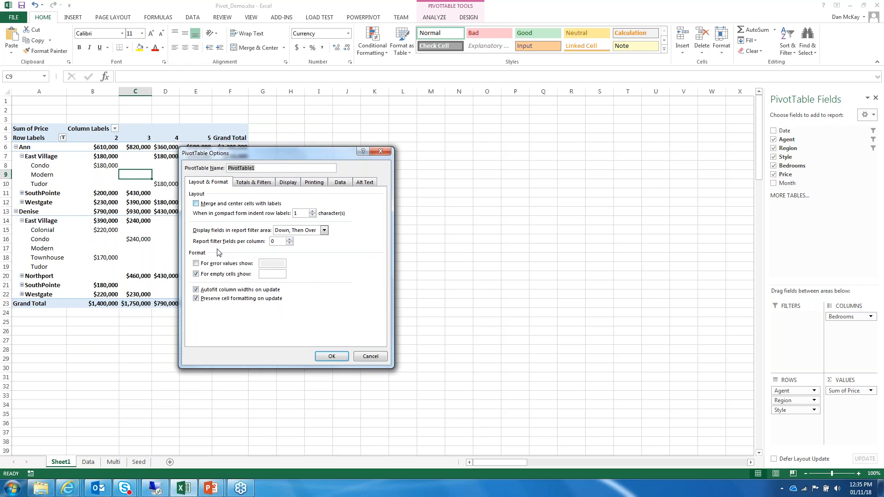
{"action": "left_click", "coordinate": [272, 274]}
{"action": "left_click", "coordinate": [338, 356]}
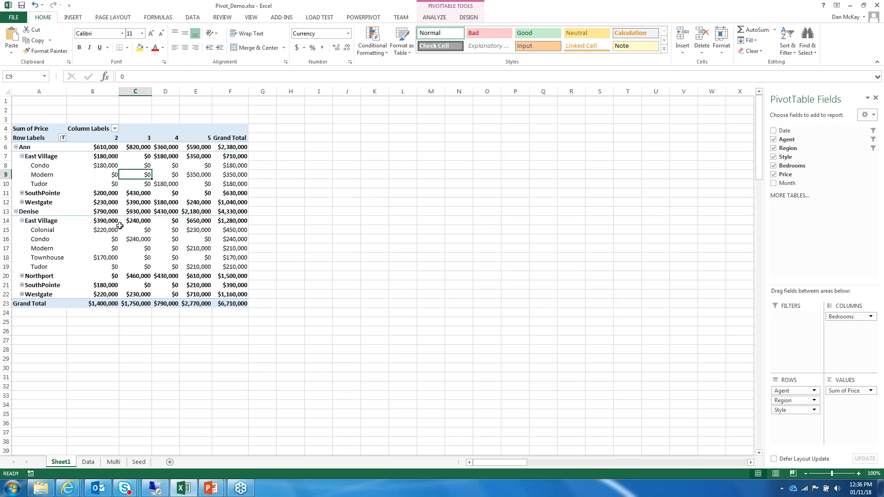
Step: Clear the replacement value for empty cells and turn off grand totals for columns in the PivotTable options
{"action": "right_click", "coordinate": [136, 250]}
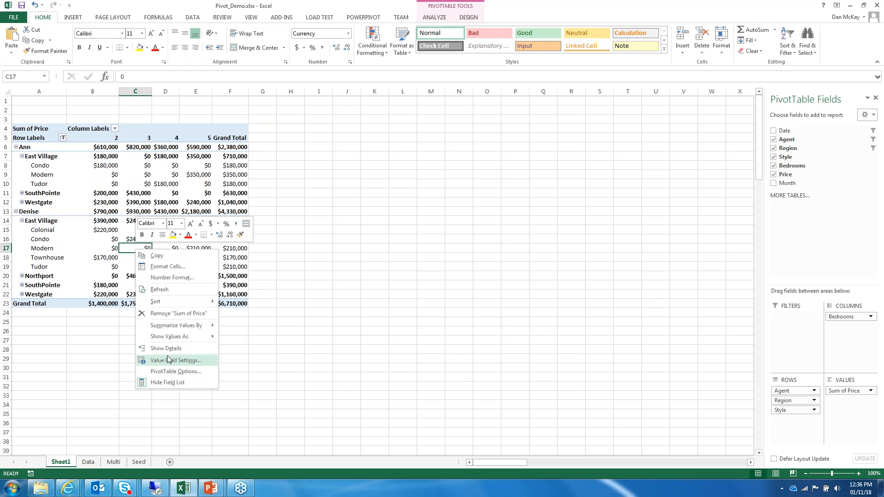
{"action": "left_click", "coordinate": [169, 372]}
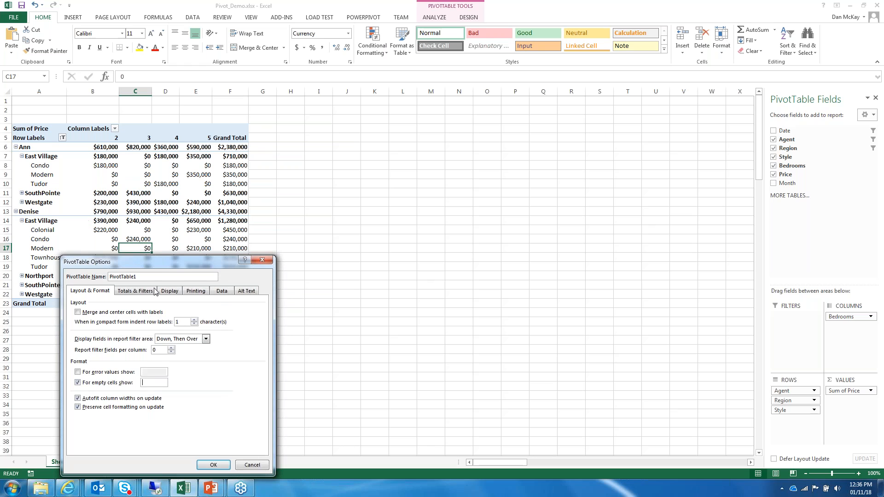
{"action": "left_click_drag", "start_coordinate": [185, 262], "coordinate": [380, 182]}
{"action": "left_click", "coordinate": [331, 212]}
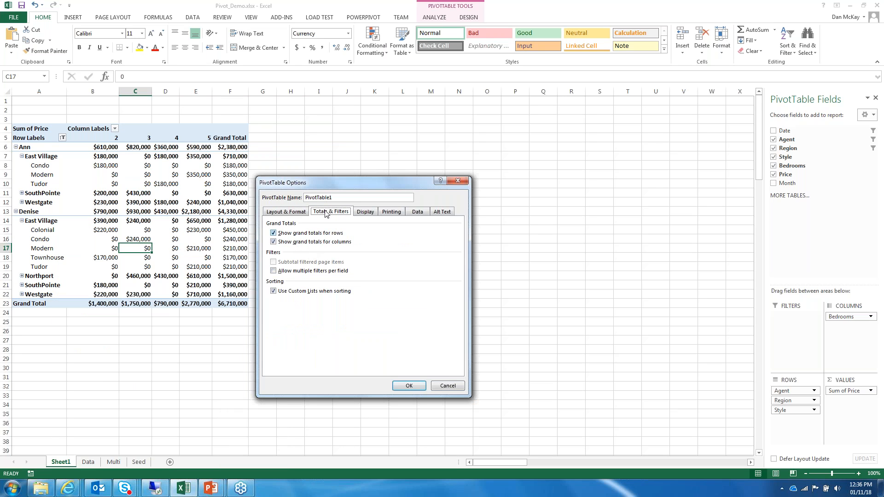
{"action": "left_click_drag", "start_coordinate": [342, 185], "coordinate": [410, 146]}
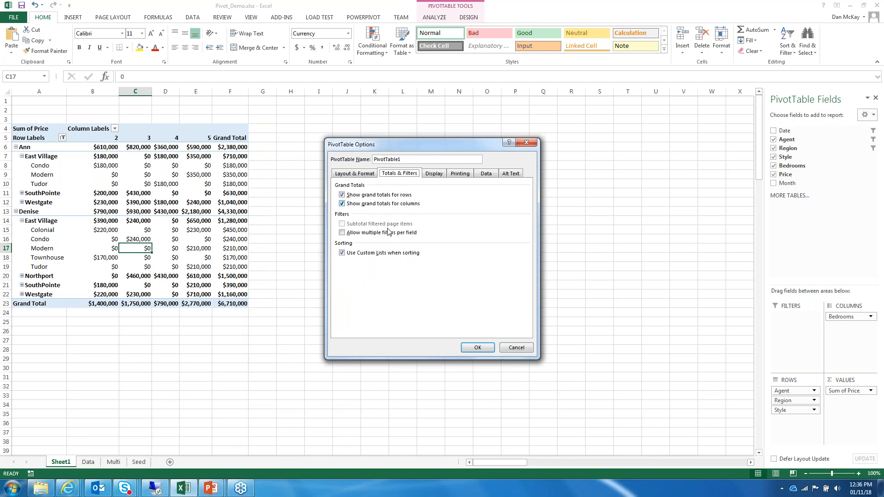
{"action": "left_click", "coordinate": [342, 204]}
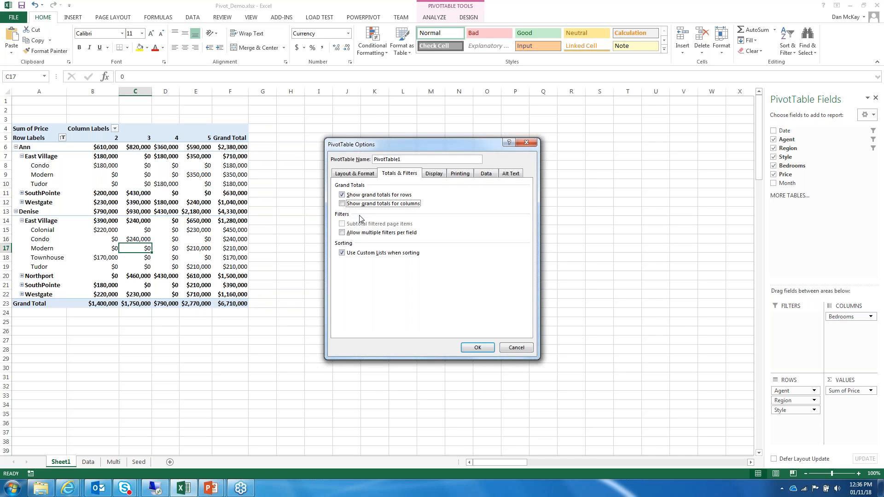
{"action": "left_click", "coordinate": [470, 348]}
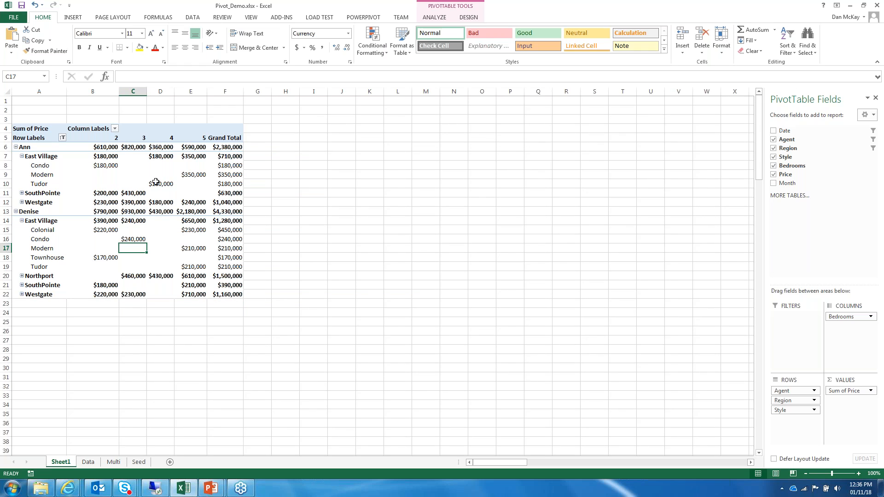
Step: Review the Totals & Filters, Display, Printing, Data and Alt Text settings in the PivotTable options, and leave without making changes
{"action": "right_click", "coordinate": [139, 173]}
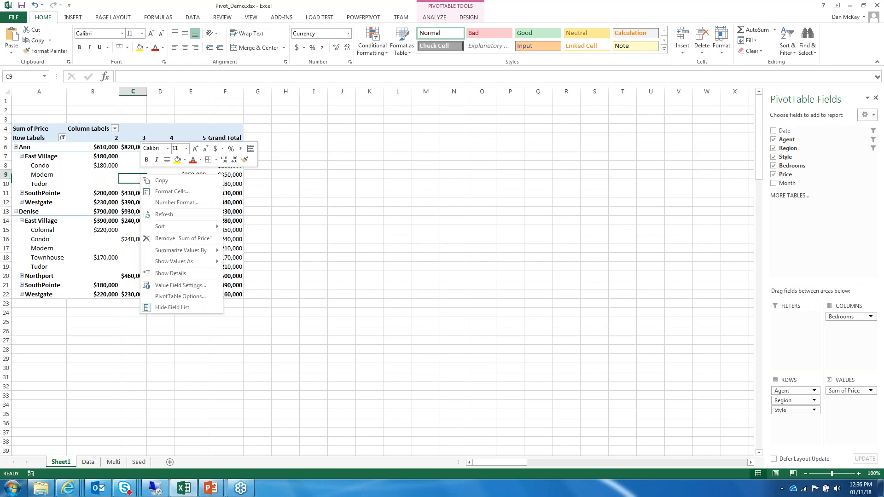
{"action": "left_click", "coordinate": [175, 297]}
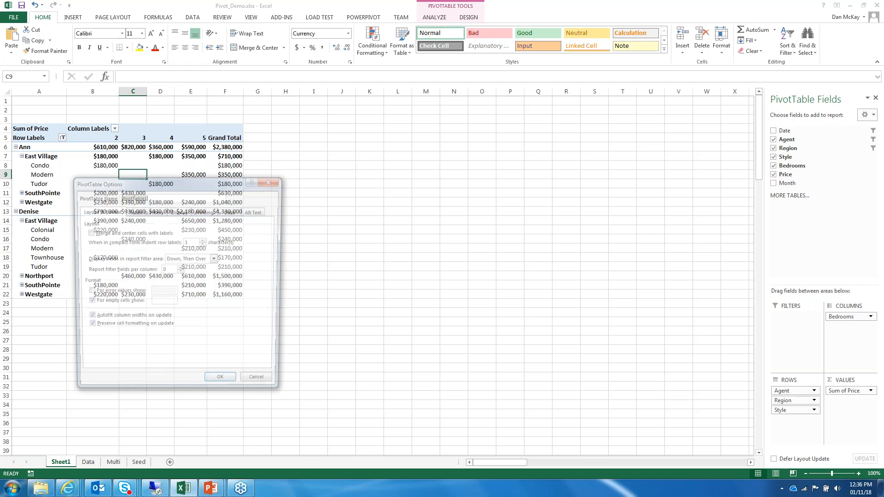
{"action": "left_click_drag", "start_coordinate": [167, 182], "coordinate": [355, 129]}
{"action": "left_click", "coordinate": [315, 169]}
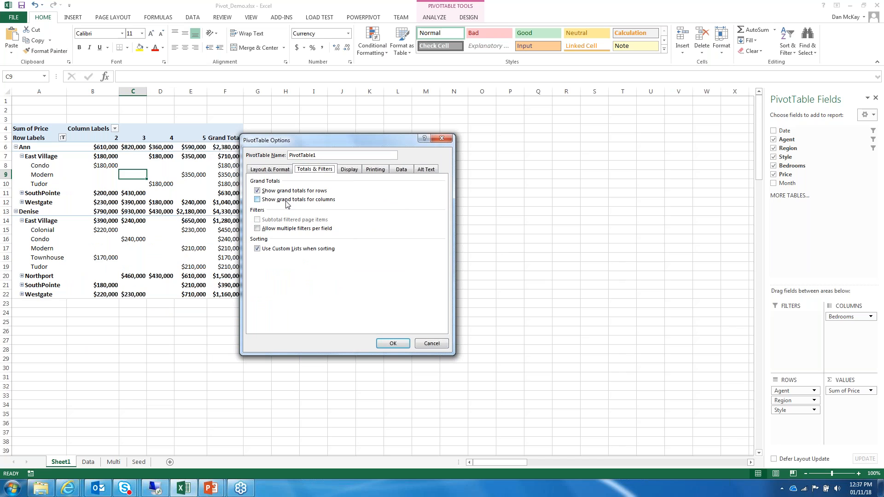
{"action": "left_click", "coordinate": [350, 170]}
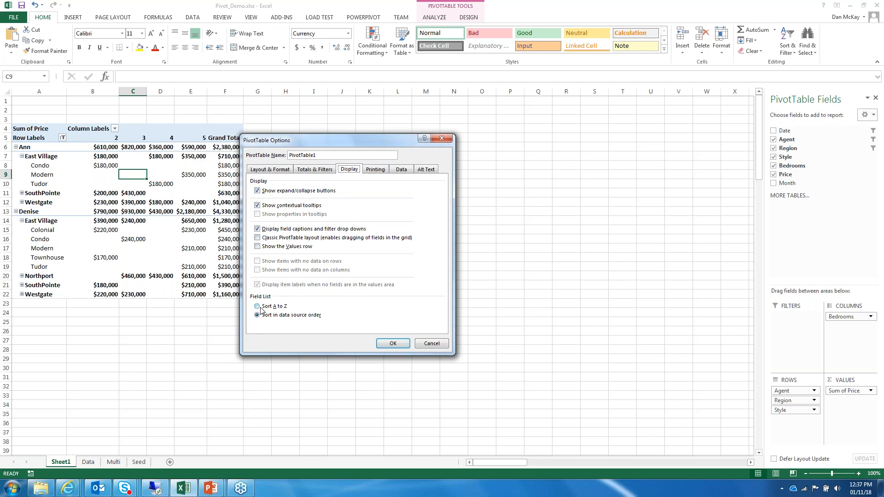
{"action": "left_click", "coordinate": [377, 171]}
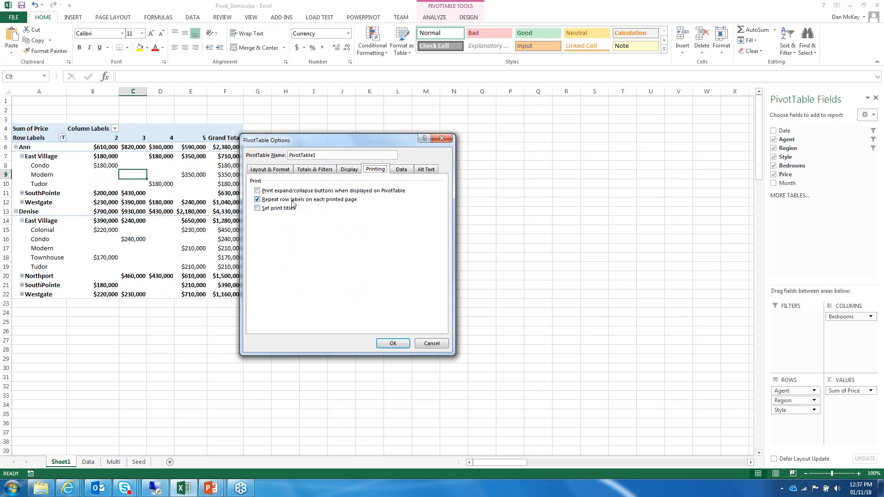
{"action": "left_click", "coordinate": [403, 171]}
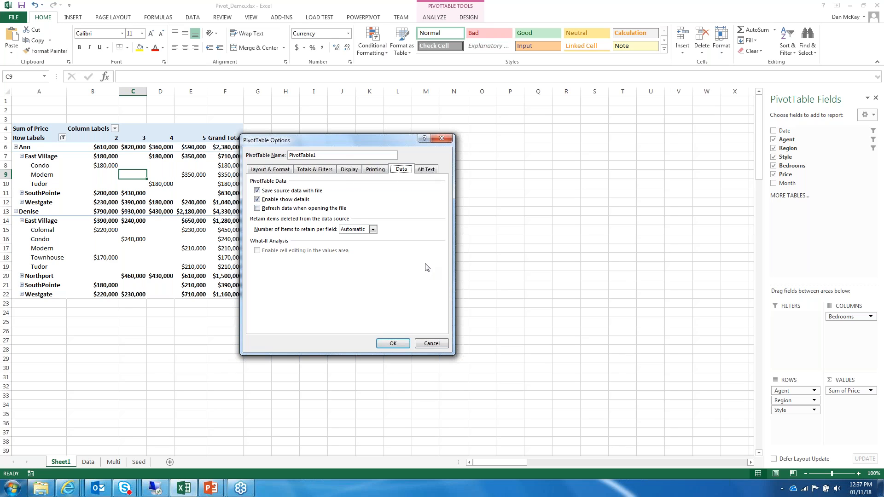
{"action": "left_click", "coordinate": [430, 171]}
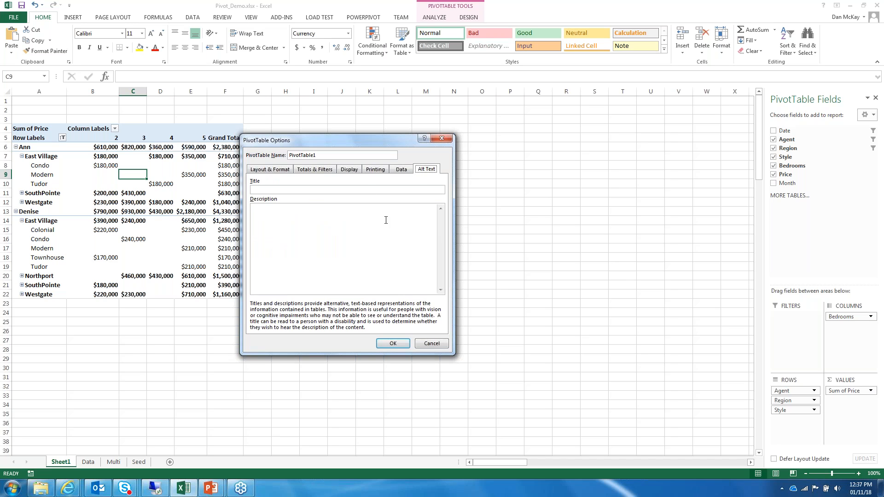
{"action": "left_click", "coordinate": [429, 345]}
{"action": "left_click", "coordinate": [420, 237]}
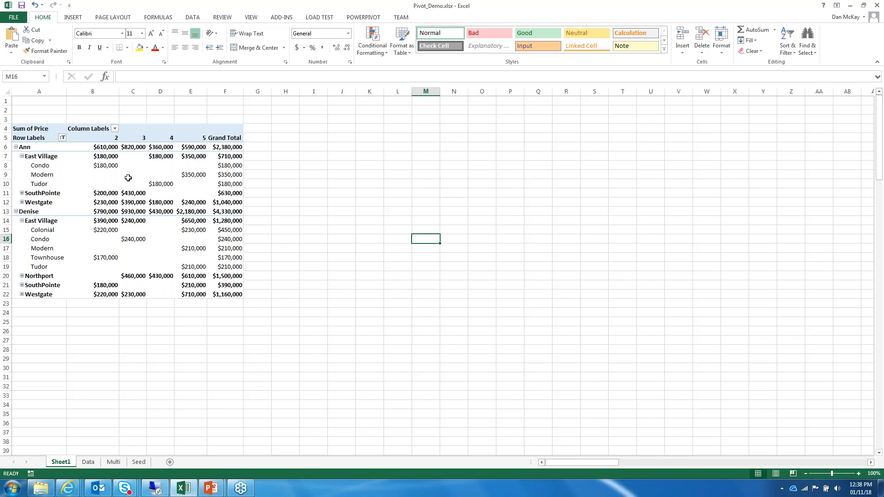
{"action": "left_click", "coordinate": [875, 19]}
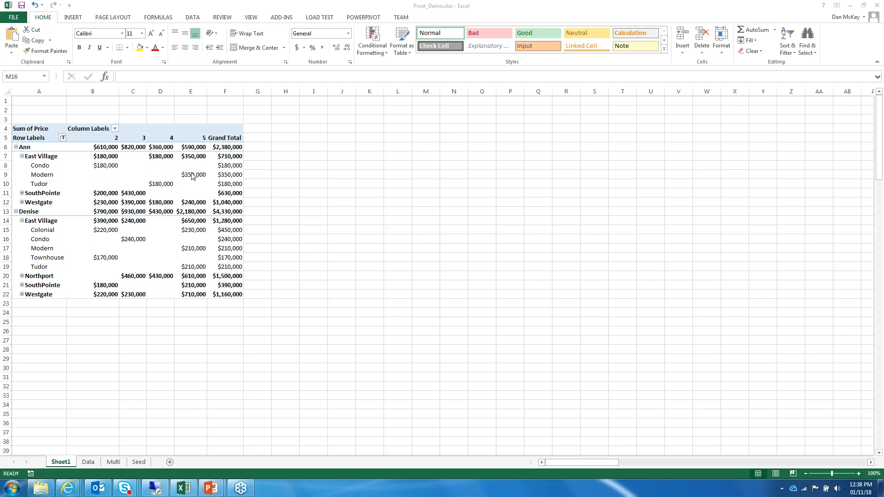
{"action": "left_click", "coordinate": [134, 174]}
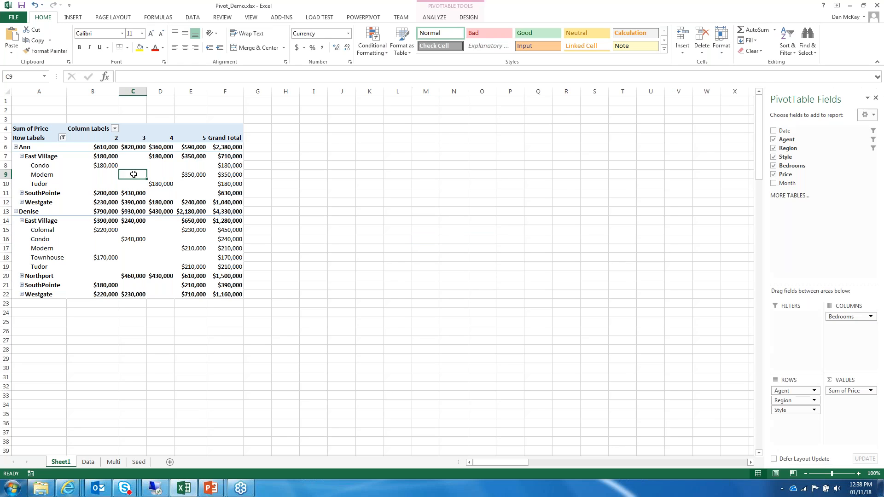
{"action": "mouse_move", "coordinate": [133, 174]}
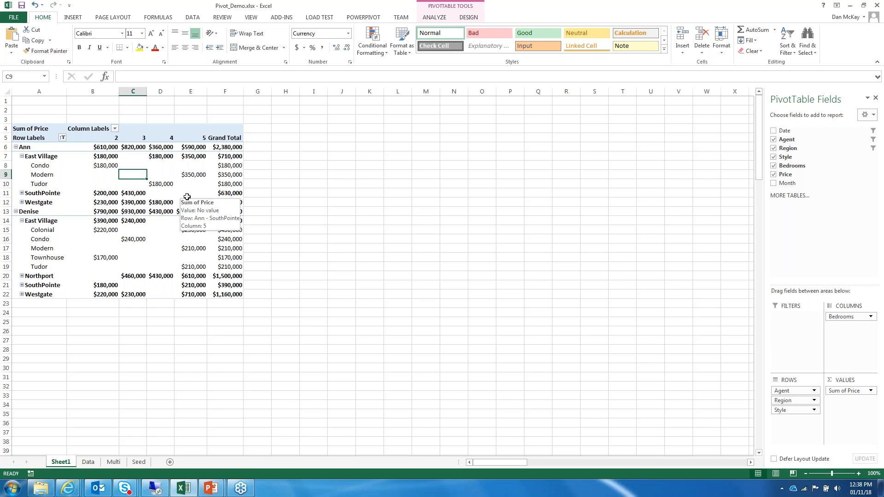
{"action": "mouse_move", "coordinate": [170, 228]}
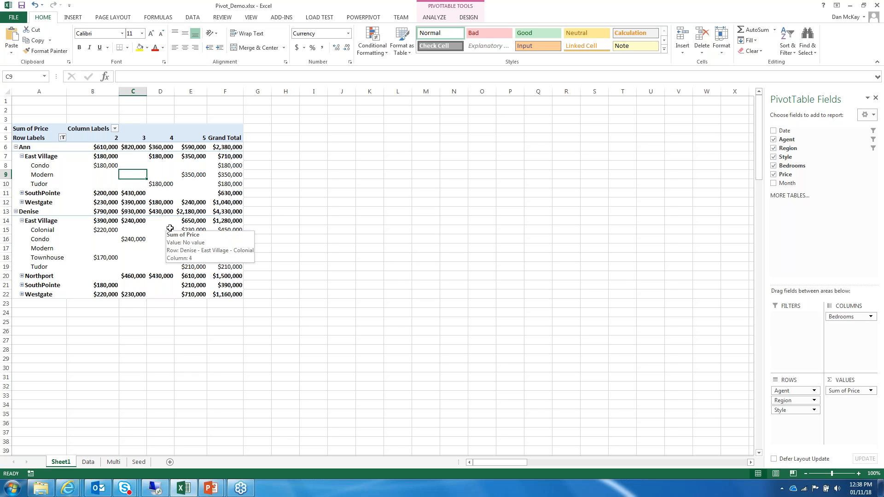
Step: View the source records on the Data sheet, and refresh the PivotTable on Sheet1
{"action": "left_click", "coordinate": [88, 463]}
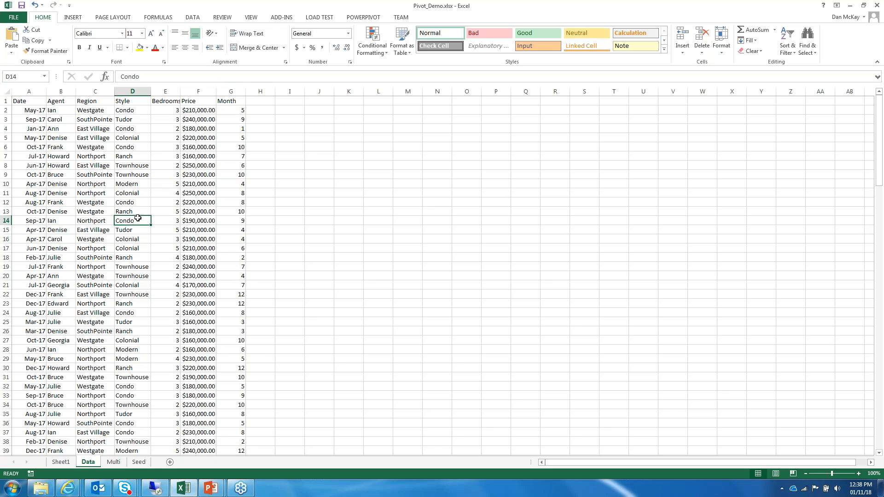
{"action": "left_click", "coordinate": [60, 462]}
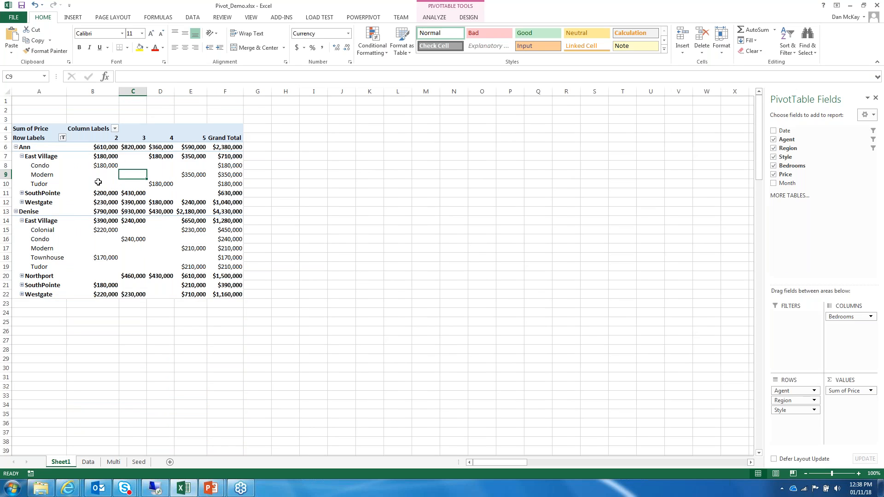
{"action": "right_click", "coordinate": [81, 178]}
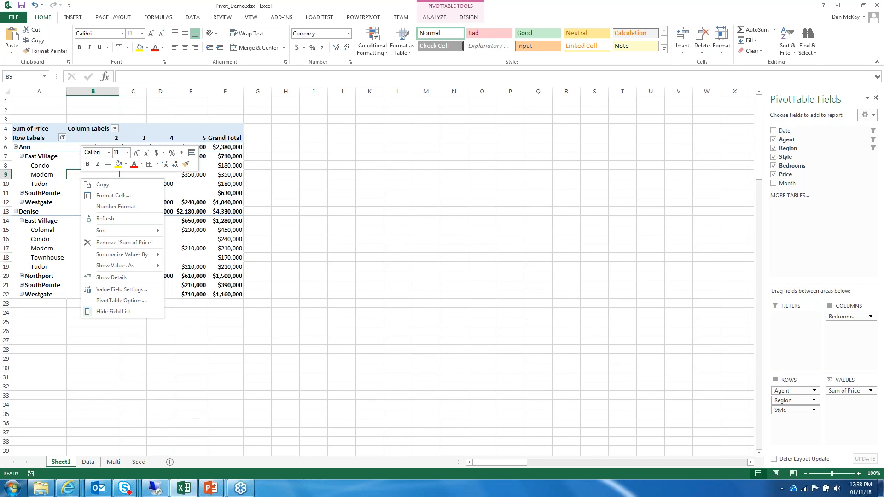
{"action": "left_click", "coordinate": [105, 219]}
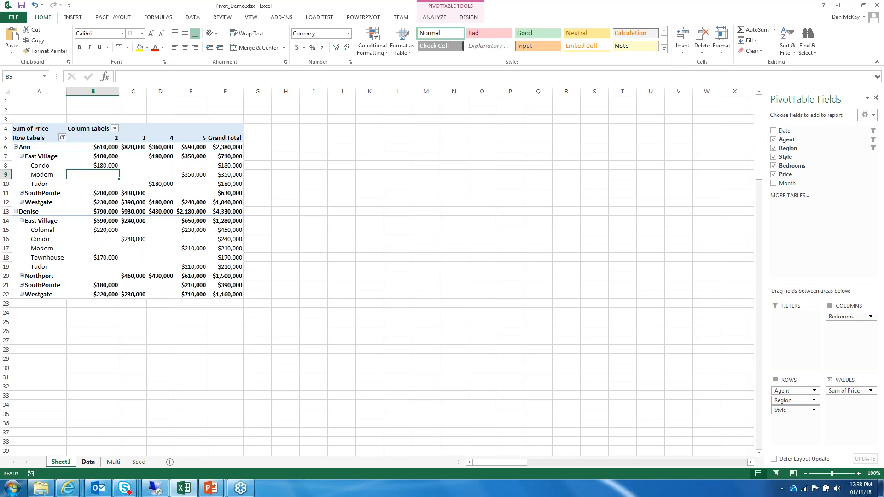
Step: Change the first record's price in F2 on the Data sheet to 1210000
{"action": "left_click", "coordinate": [88, 462]}
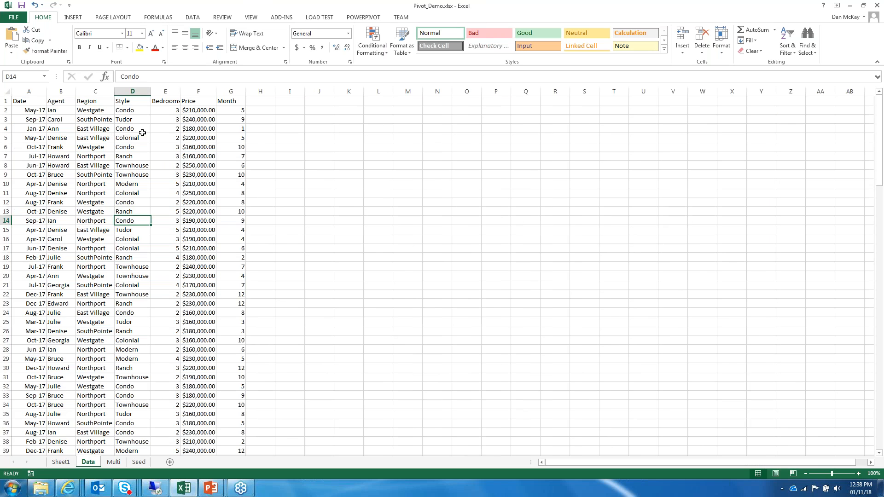
{"action": "left_click", "coordinate": [190, 110]}
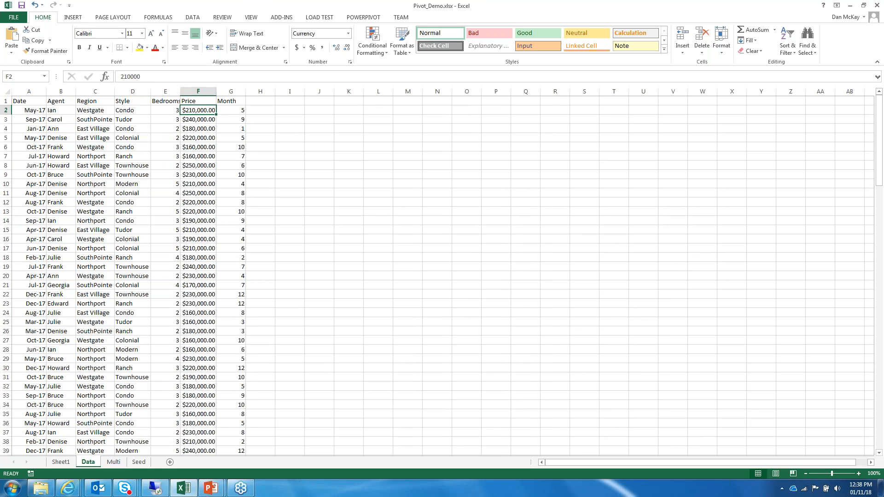
{"action": "left_click", "coordinate": [118, 76]}
{"action": "type", "text": "1"}
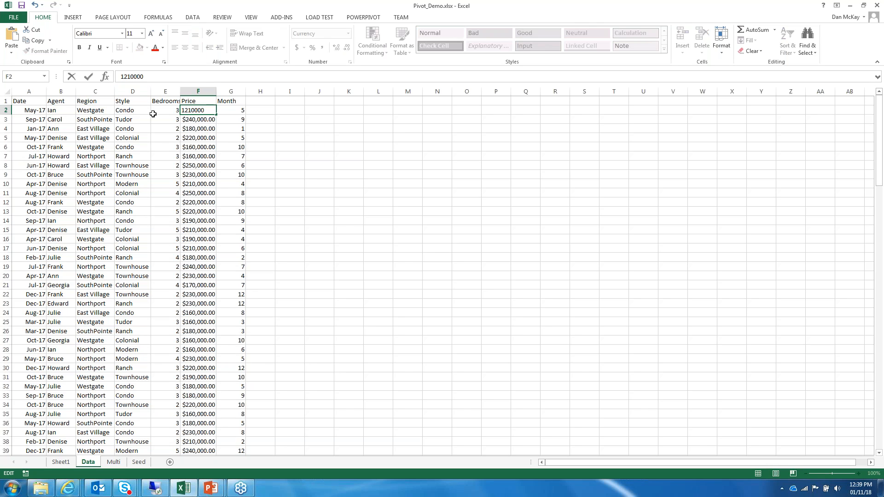
{"action": "key", "text": "Return"}
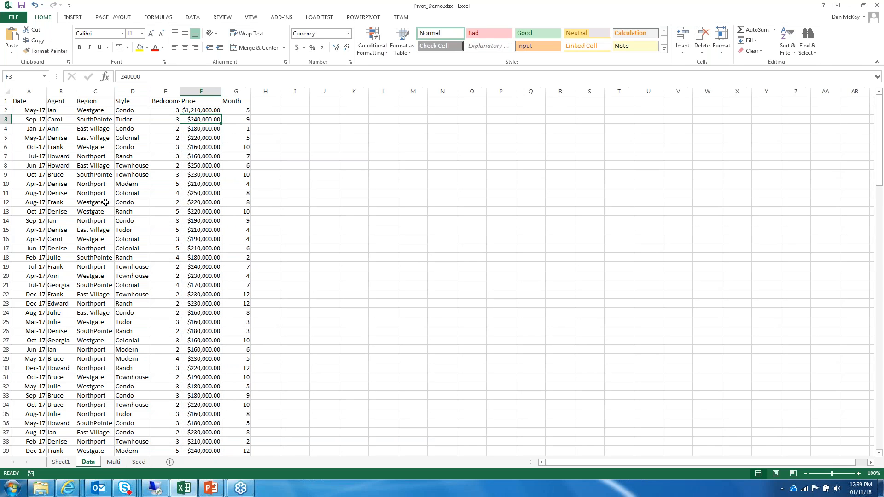
Step: Filter the PivotTable's Agent field to only the agent of the first source record, and expand the Westgate group
{"action": "left_click", "coordinate": [64, 462]}
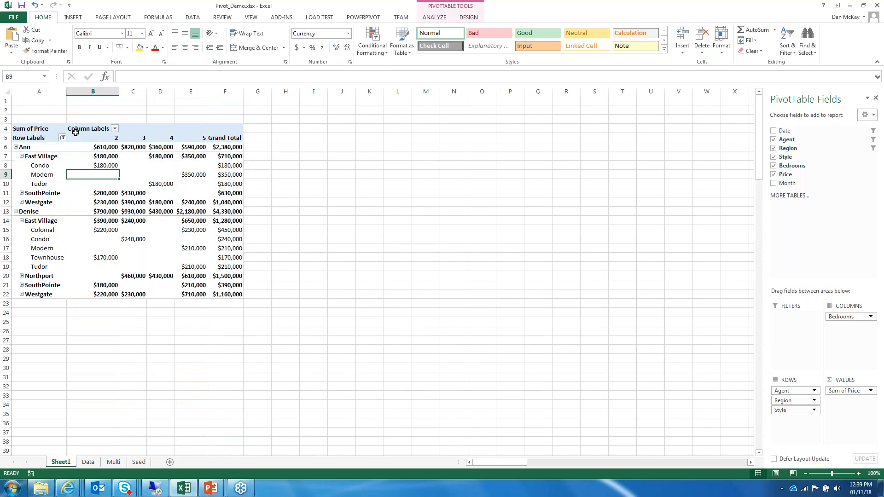
{"action": "left_click", "coordinate": [63, 137]}
{"action": "left_click", "coordinate": [28, 249]}
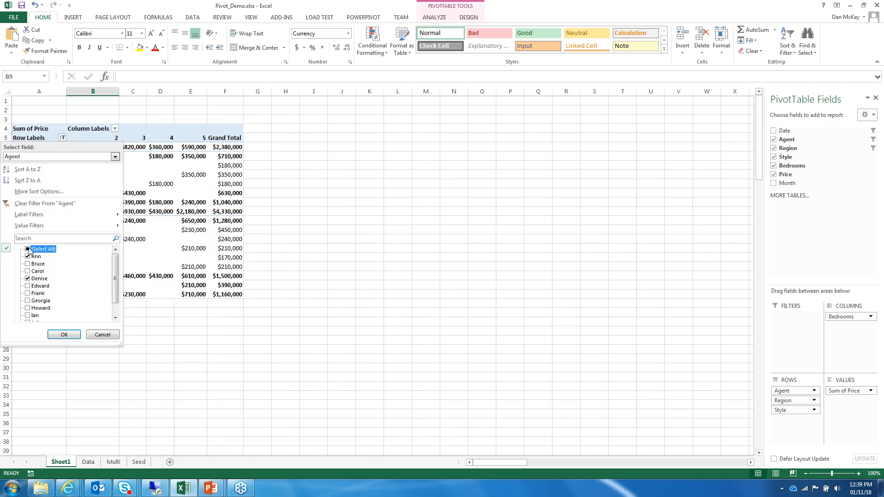
{"action": "left_click", "coordinate": [28, 249]}
{"action": "left_click", "coordinate": [27, 316]}
{"action": "left_click", "coordinate": [64, 335]}
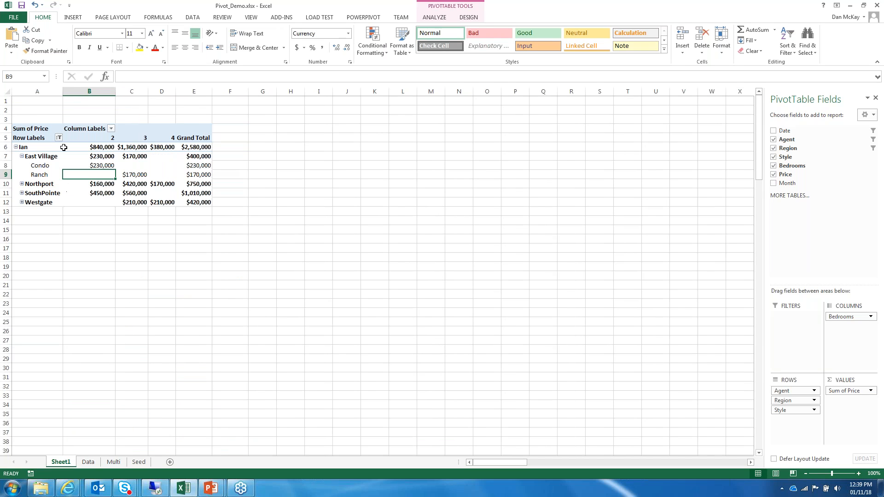
{"action": "left_click", "coordinate": [33, 203]}
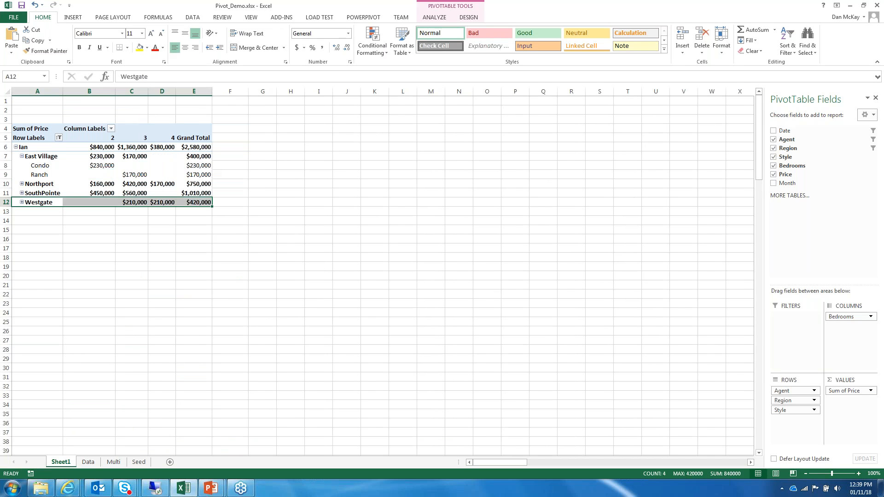
{"action": "left_click", "coordinate": [22, 202]}
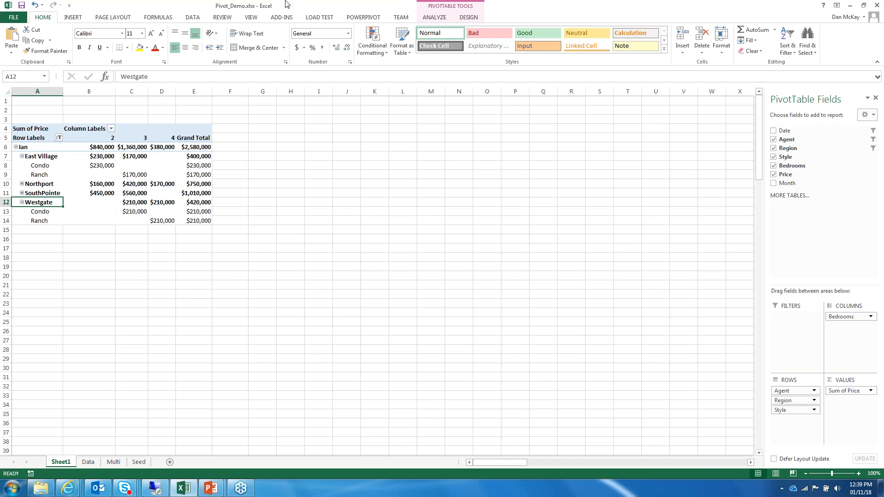
Step: Insert a timeline for the Date field of the PivotTable
{"action": "left_click", "coordinate": [434, 18]}
{"action": "left_click", "coordinate": [272, 49]}
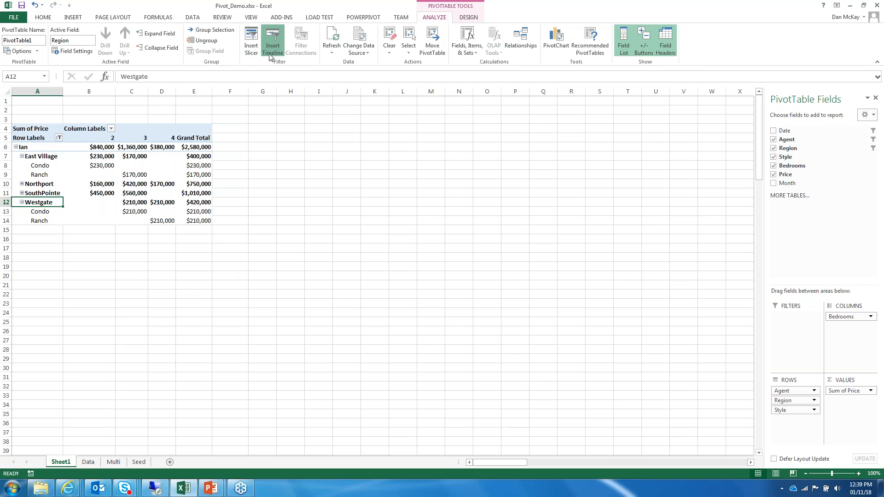
{"action": "left_click", "coordinate": [379, 229]}
{"action": "left_click", "coordinate": [418, 330]}
Step: Switch the Date timeline to months, filter it to May 2017, and place it below the PivotTable
{"action": "left_click", "coordinate": [456, 267]}
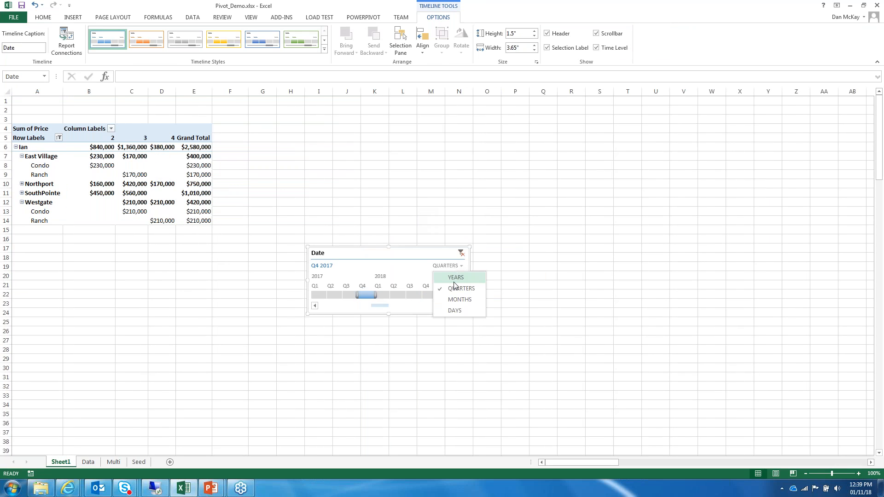
{"action": "left_click", "coordinate": [456, 299]}
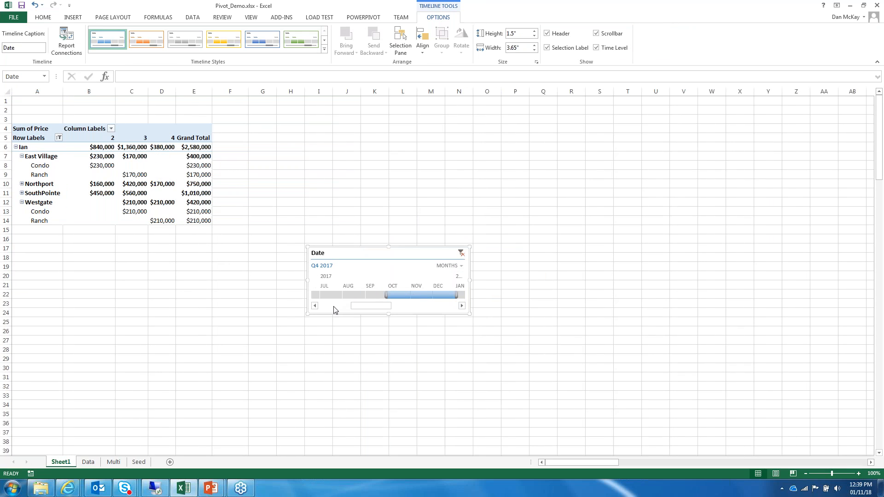
{"action": "left_click", "coordinate": [334, 307]}
{"action": "left_click", "coordinate": [405, 295]}
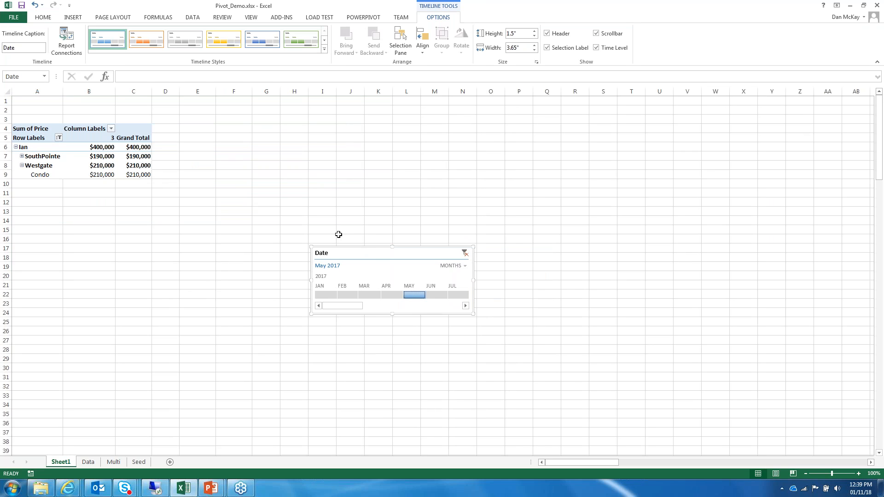
{"action": "left_click_drag", "start_coordinate": [372, 256], "coordinate": [98, 267]}
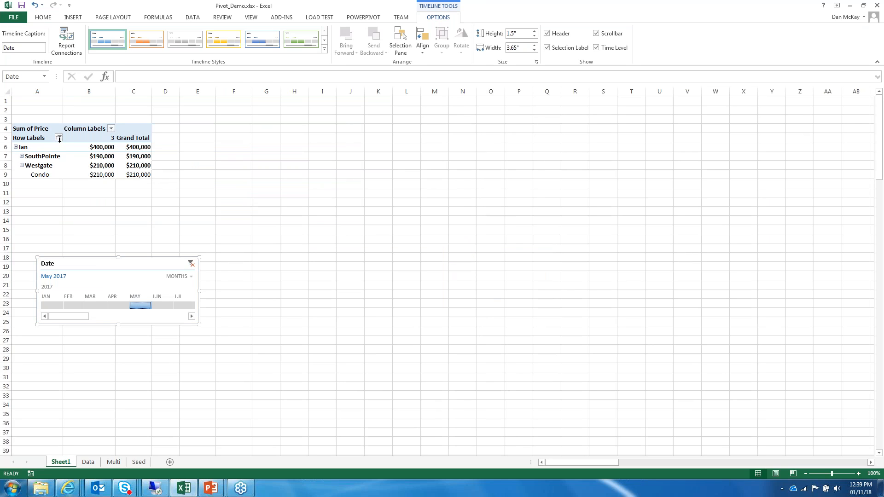
Step: Compare the Westgate condo price in the PivotTable with the first record on the Data sheet
{"action": "left_click", "coordinate": [22, 165]}
{"action": "left_click", "coordinate": [22, 166]}
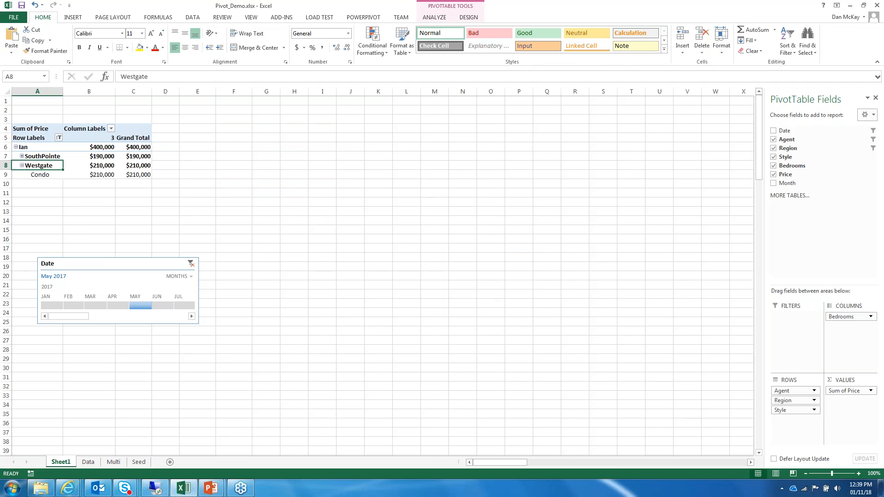
{"action": "left_click", "coordinate": [99, 175]}
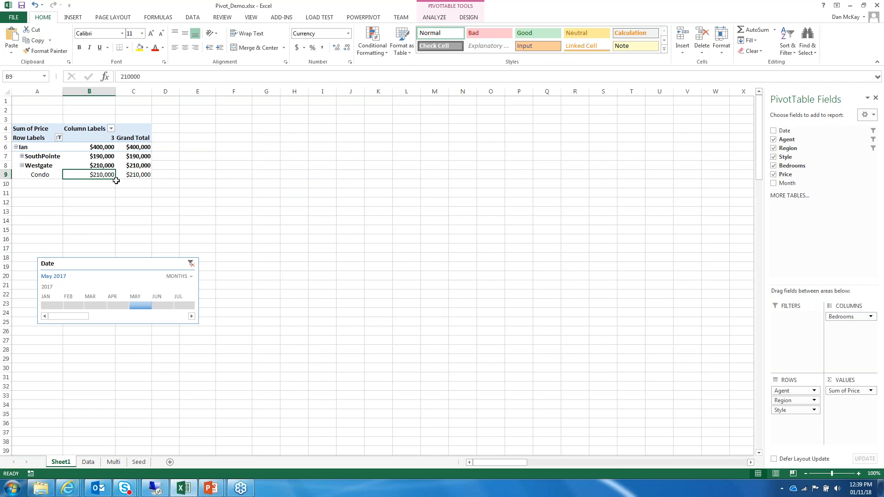
{"action": "left_click", "coordinate": [88, 462]}
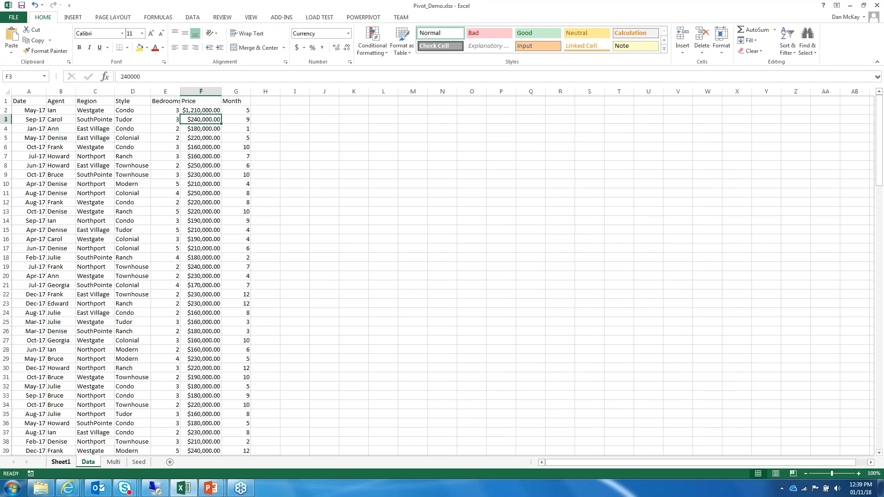
Step: Refresh the PivotTable on Sheet1 and check the Westgate condo value against the edited source price
{"action": "left_click", "coordinate": [61, 462]}
{"action": "right_click", "coordinate": [66, 165]}
{"action": "key", "text": "Escape"}
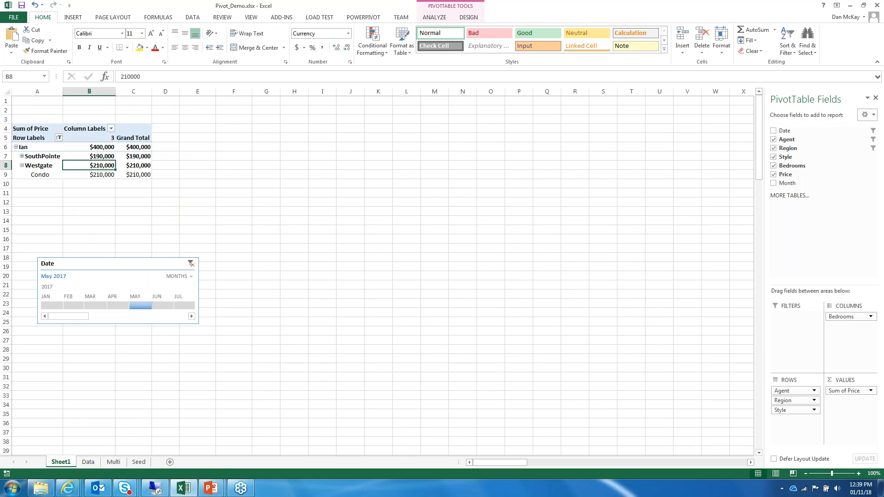
{"action": "left_click", "coordinate": [104, 175]}
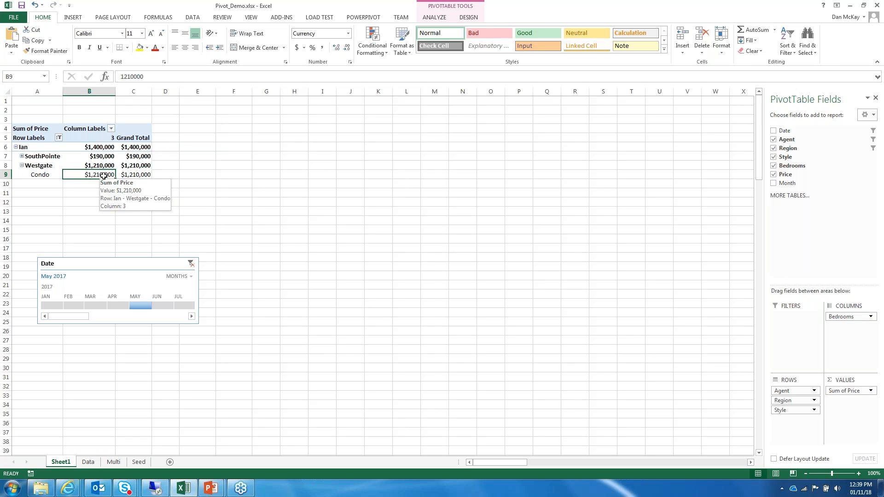
{"action": "left_click", "coordinate": [232, 212]}
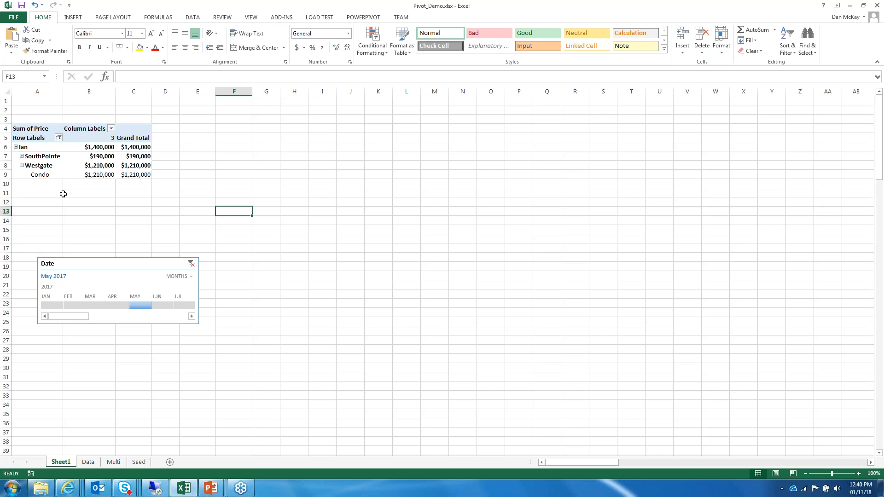
Step: Restore the first record's price in F2 on the Data sheet to 210000
{"action": "left_click", "coordinate": [88, 463]}
{"action": "left_click", "coordinate": [189, 111]}
{"action": "double_click", "coordinate": [189, 111]}
{"action": "key", "text": "BackSpace"}
{"action": "key", "text": "Return"}
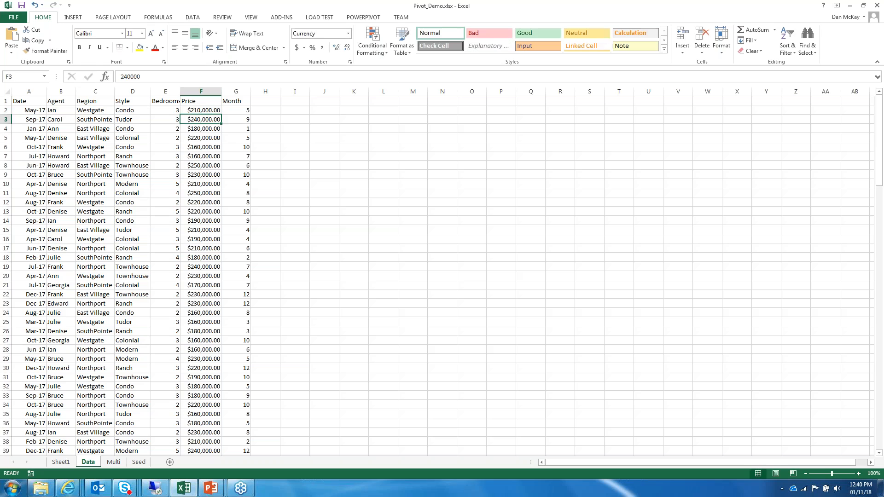
{"action": "key", "text": "Up"}
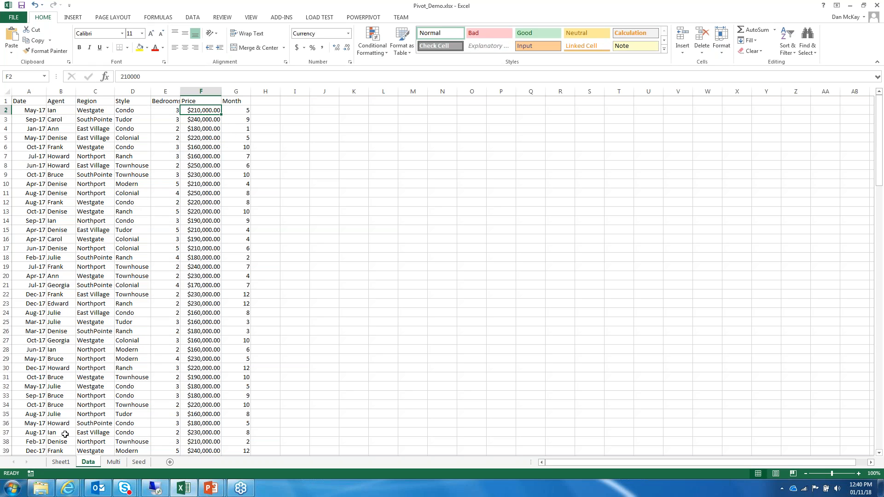
Step: Refresh the PivotTable on Sheet1 to pick up the restored source price
{"action": "left_click", "coordinate": [62, 462]}
{"action": "right_click", "coordinate": [69, 166]}
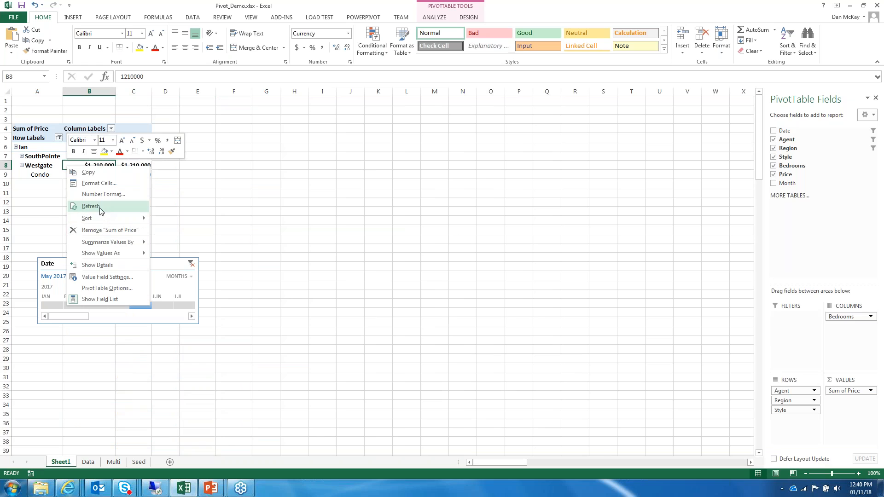
{"action": "left_click", "coordinate": [101, 211]}
{"action": "left_click", "coordinate": [220, 209]}
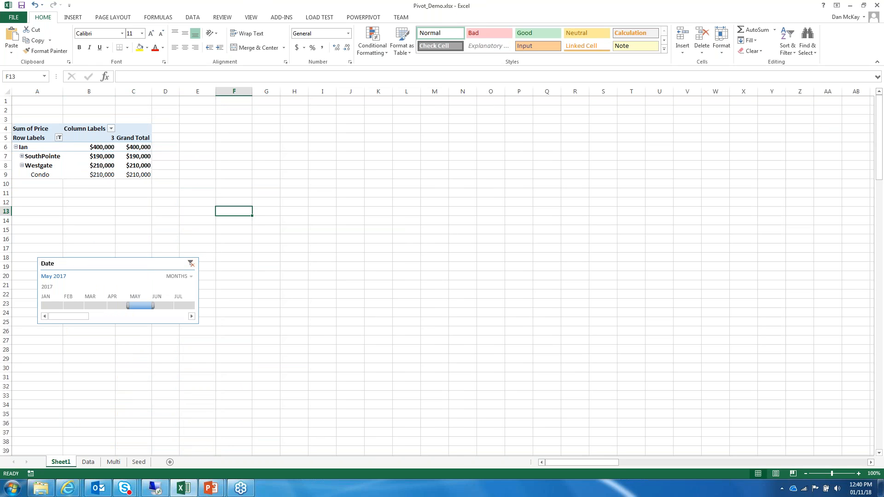
Step: Clear and delete the Date timeline, and select all agents in the PivotTable's row label filter
{"action": "left_click", "coordinate": [191, 264]}
{"action": "key", "text": "Delete"}
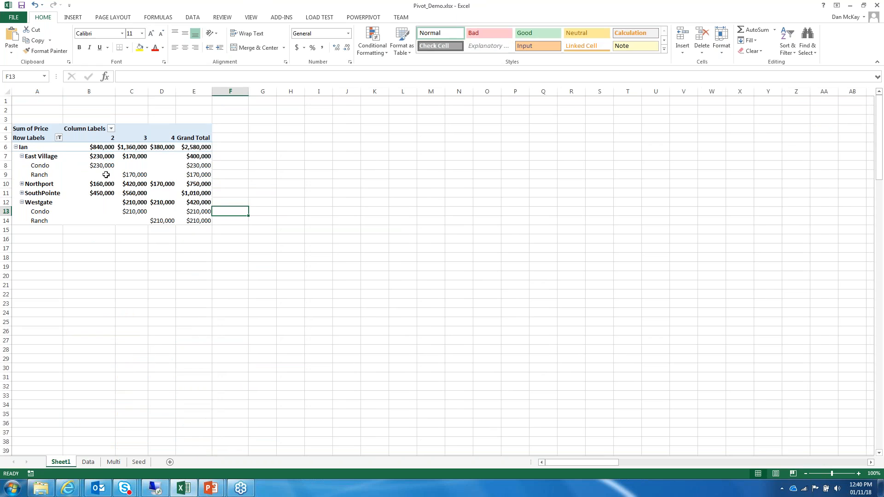
{"action": "left_click", "coordinate": [59, 138]}
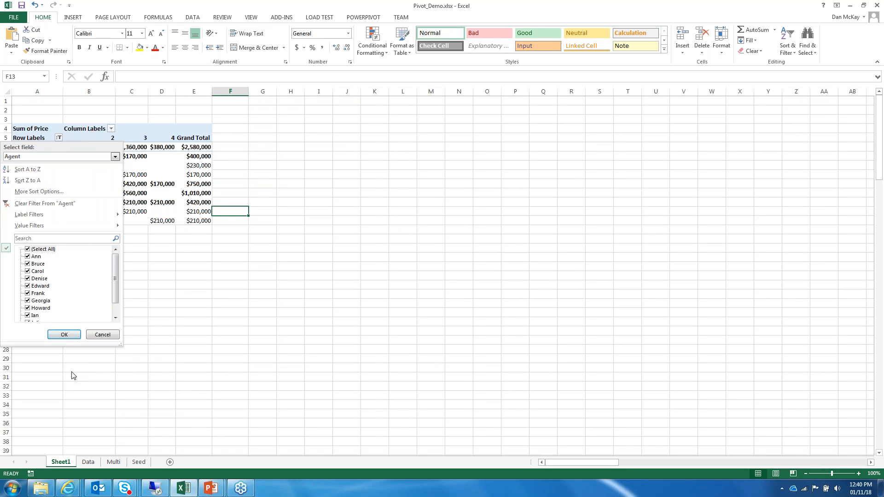
{"action": "scroll", "coordinate": [117, 317], "scroll_direction": "down", "scroll_amount": 1}
{"action": "left_click", "coordinate": [40, 317]}
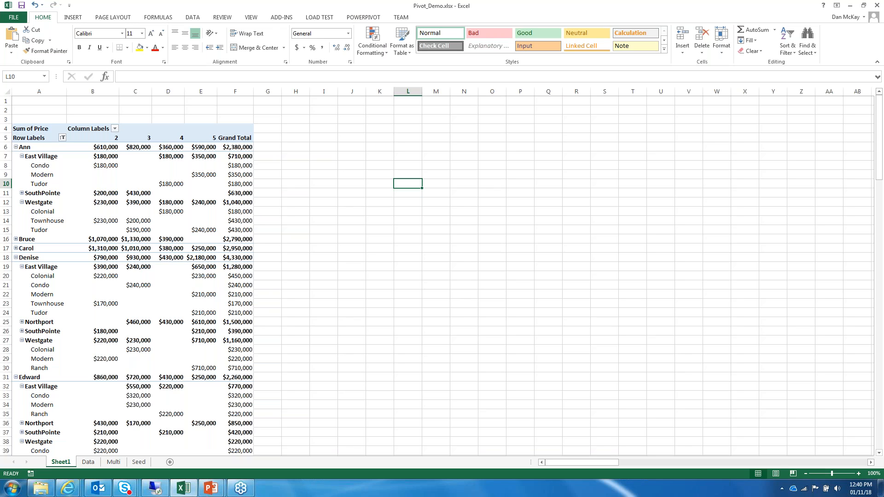
Step: Review the PivotTable's Refresh and Refresh All commands without running either one
{"action": "left_click", "coordinate": [145, 180]}
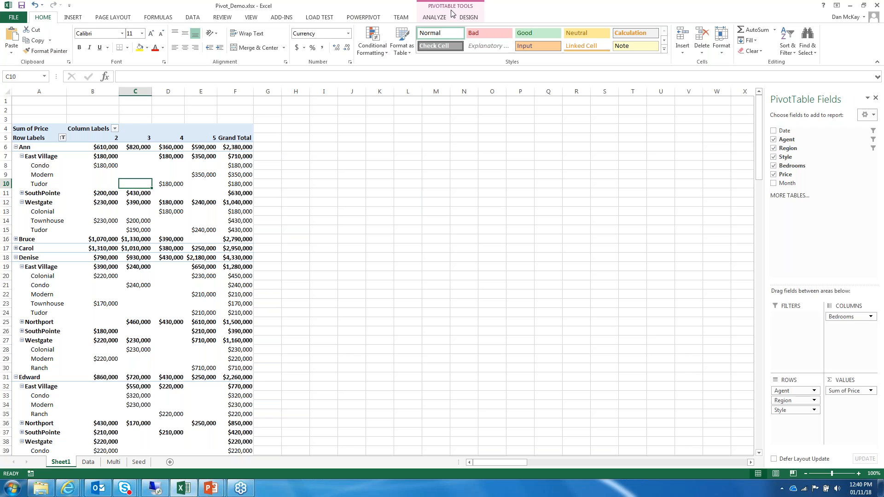
{"action": "left_click", "coordinate": [439, 18]}
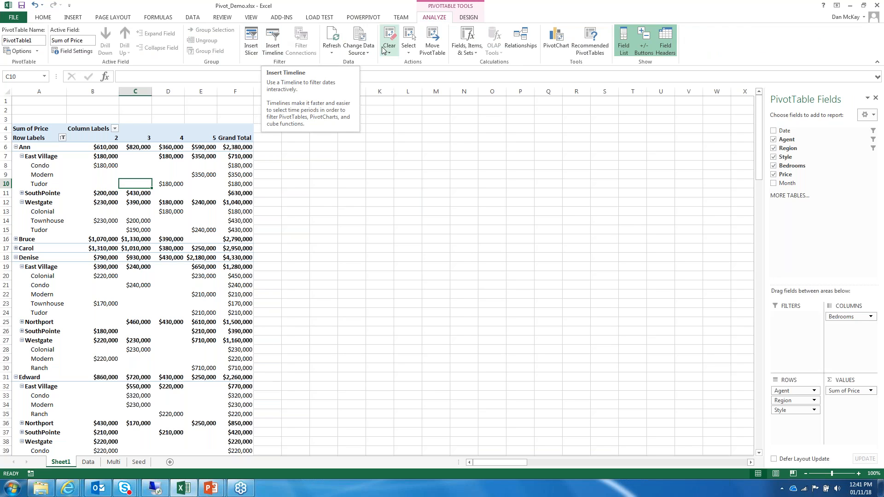
{"action": "left_click", "coordinate": [334, 49]}
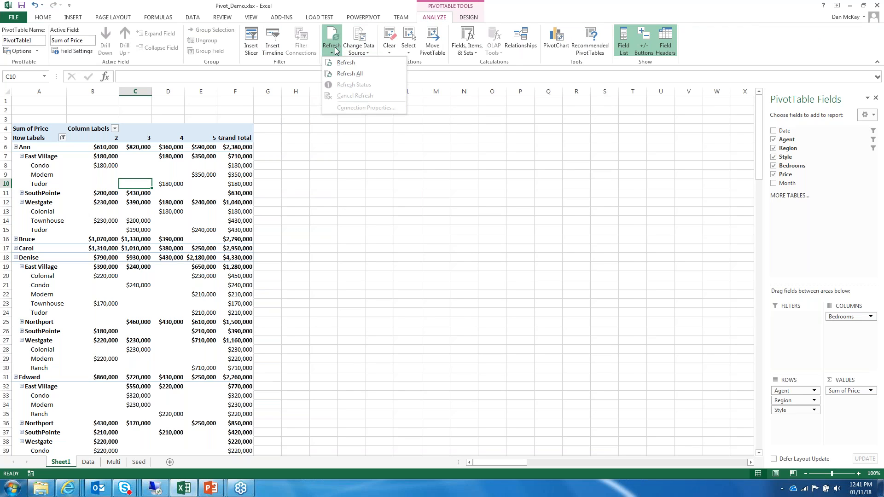
{"action": "left_click", "coordinate": [340, 11]}
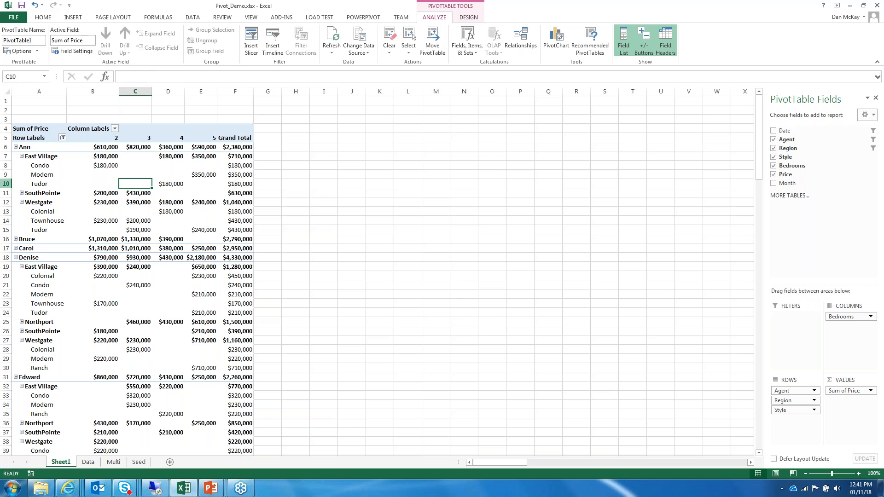
Step: Review the field settings of the Agent row field without changing anything
{"action": "left_click", "coordinate": [39, 166]}
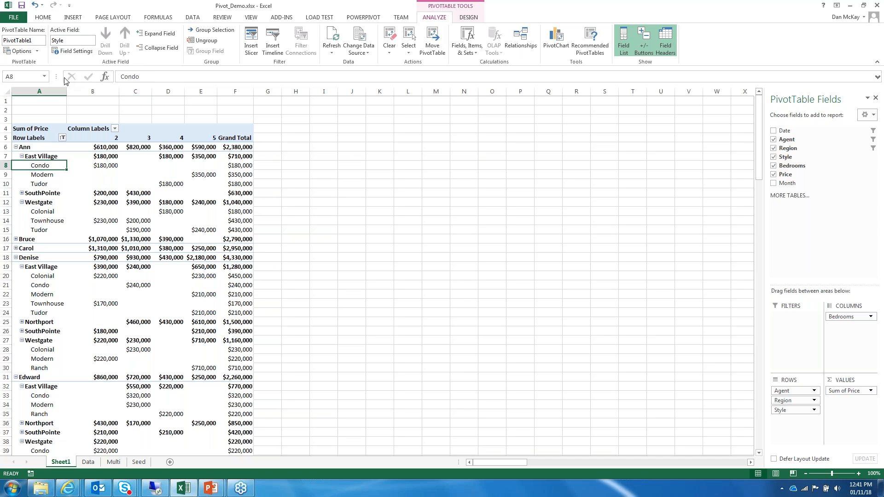
{"action": "left_click", "coordinate": [36, 157]}
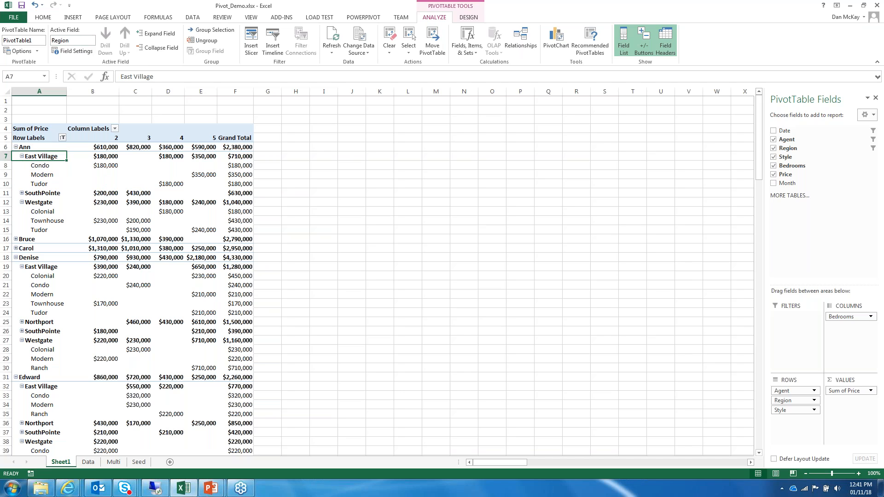
{"action": "left_click", "coordinate": [29, 148]}
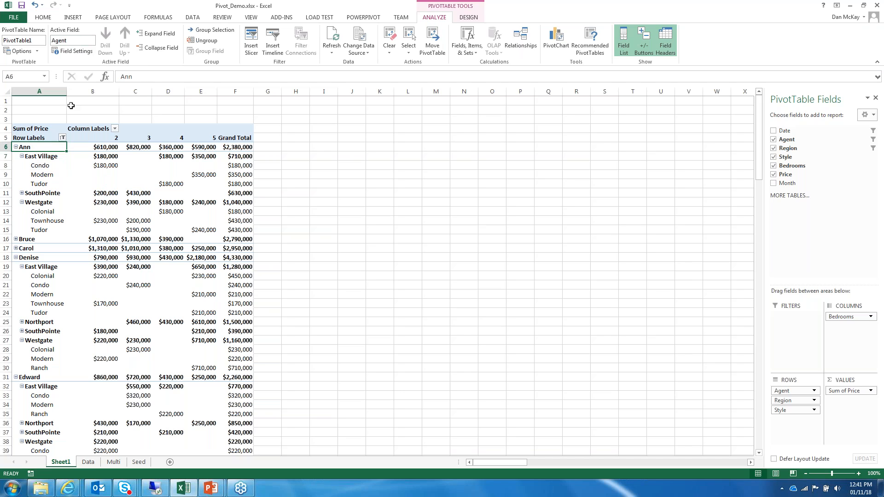
{"action": "left_click", "coordinate": [74, 50]}
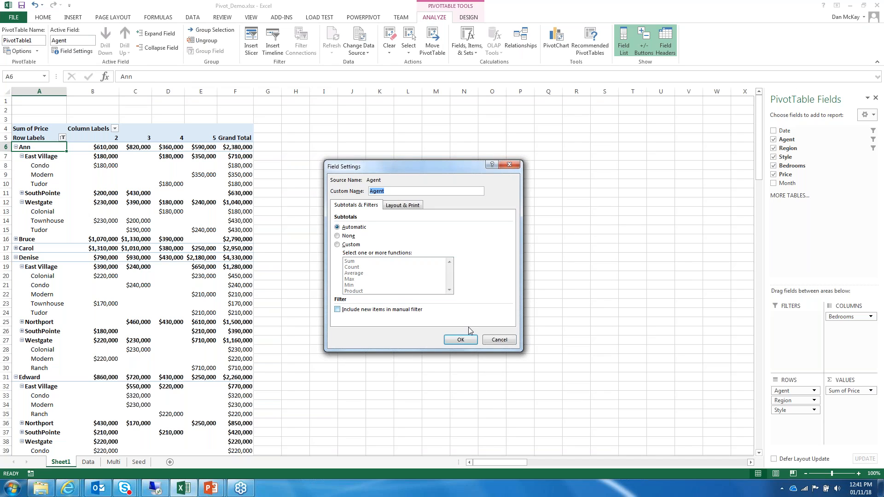
{"action": "left_click", "coordinate": [499, 340]}
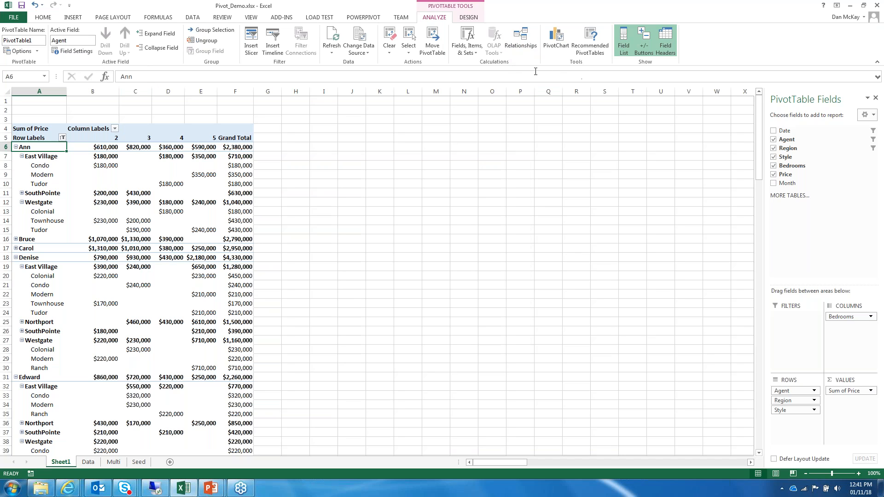
Step: Turn on banded rows for the PivotTable and apply the light green PivotTable style
{"action": "left_click", "coordinate": [469, 19]}
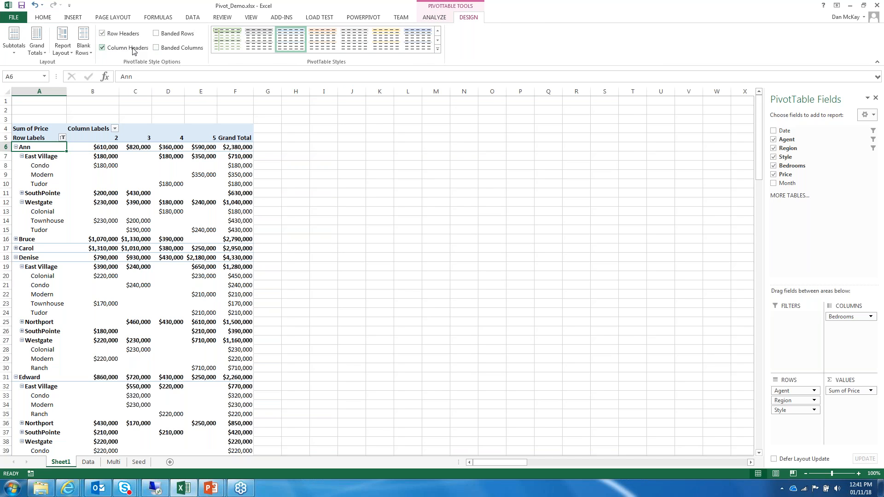
{"action": "left_click", "coordinate": [157, 34]}
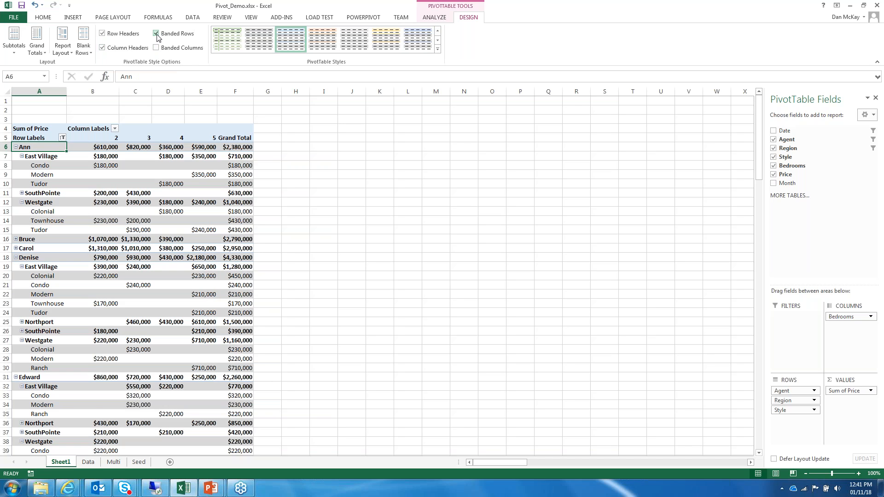
{"action": "left_click", "coordinate": [219, 41]}
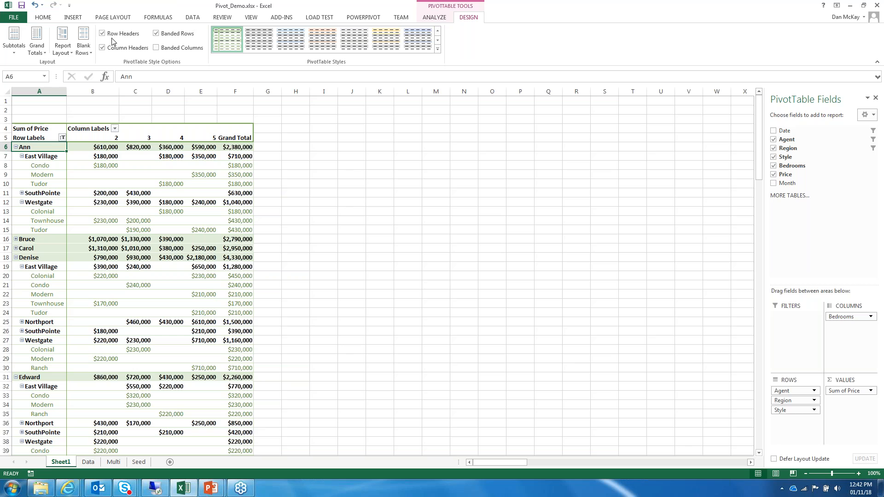
Step: Insert a blank line after each item in the PivotTable
{"action": "left_click", "coordinate": [71, 55]}
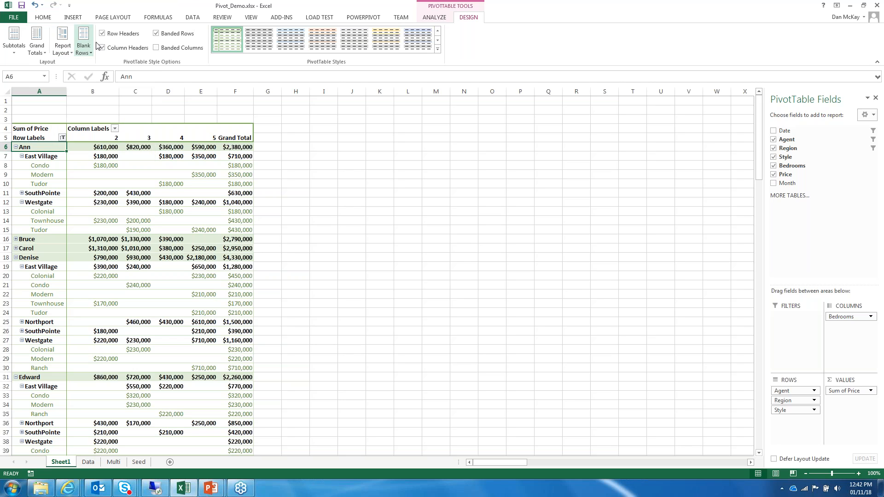
{"action": "left_click", "coordinate": [89, 56]}
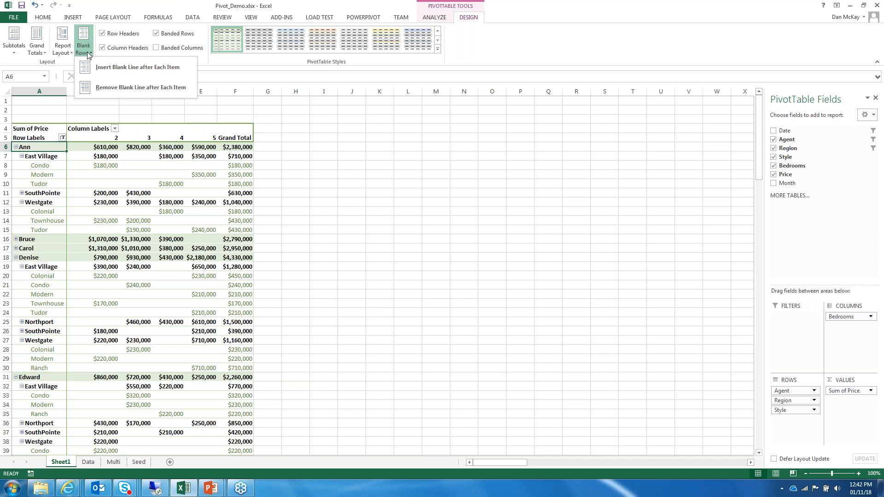
{"action": "left_click", "coordinate": [106, 68]}
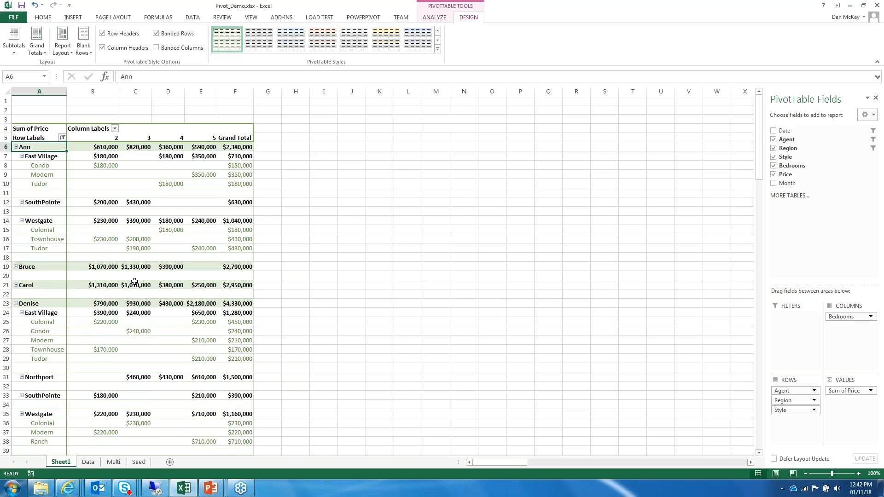
Step: Review the PivotTable's blank row, grand total and subtotal options without applying any of them
{"action": "left_click", "coordinate": [88, 46]}
{"action": "left_click", "coordinate": [108, 5]}
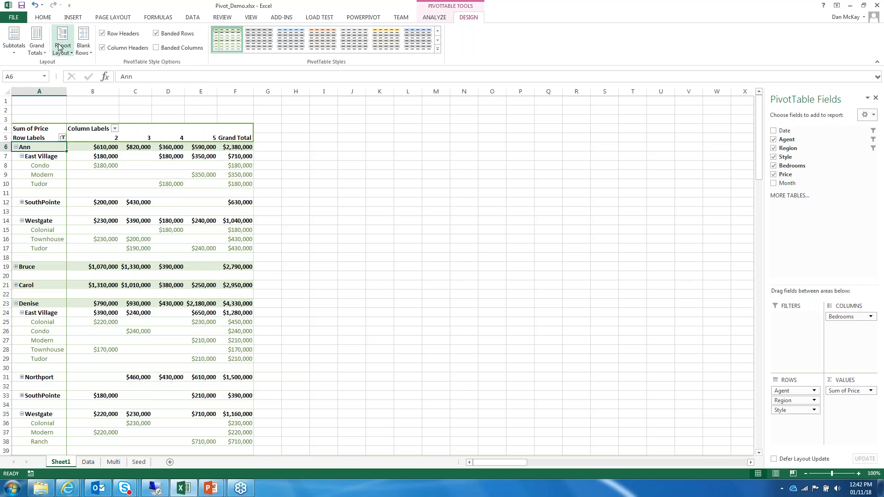
{"action": "left_click", "coordinate": [42, 53]}
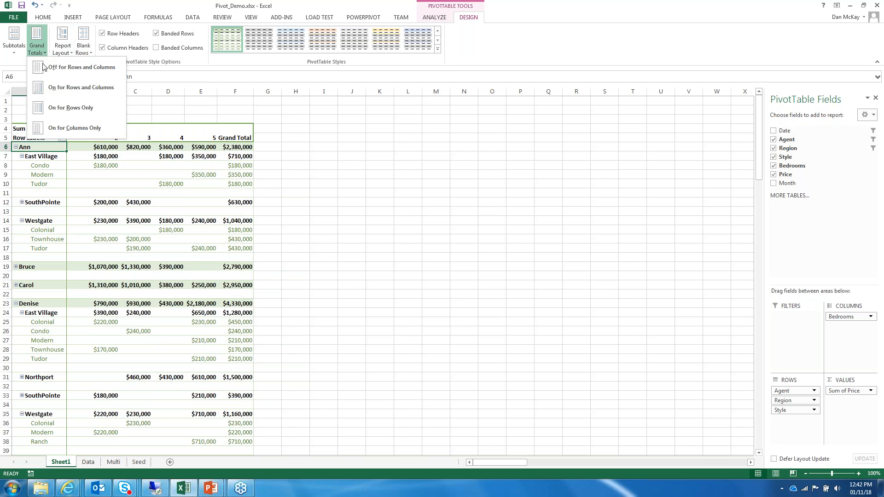
{"action": "left_click", "coordinate": [120, 5]}
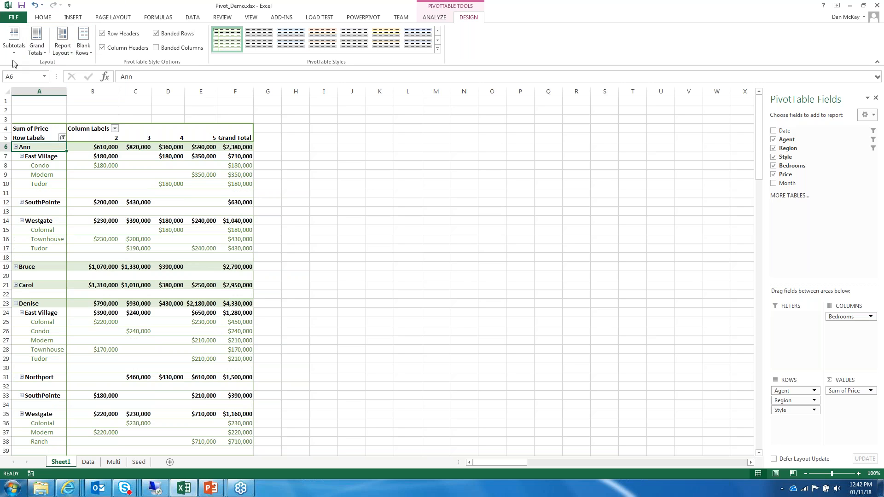
{"action": "left_click", "coordinate": [14, 43]}
{"action": "left_click", "coordinate": [119, 35]}
{"action": "left_click", "coordinate": [126, 167]}
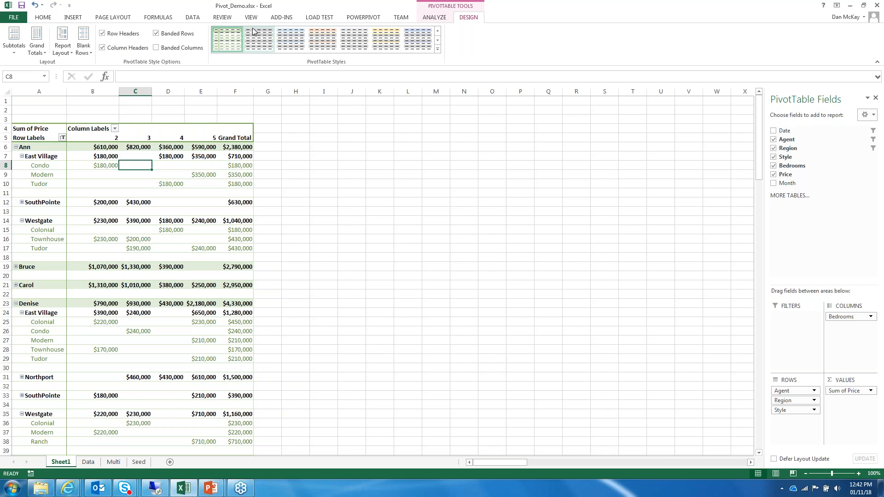
Step: Apply the light orange PivotTable style and show the report in outline form
{"action": "left_click", "coordinate": [323, 40]}
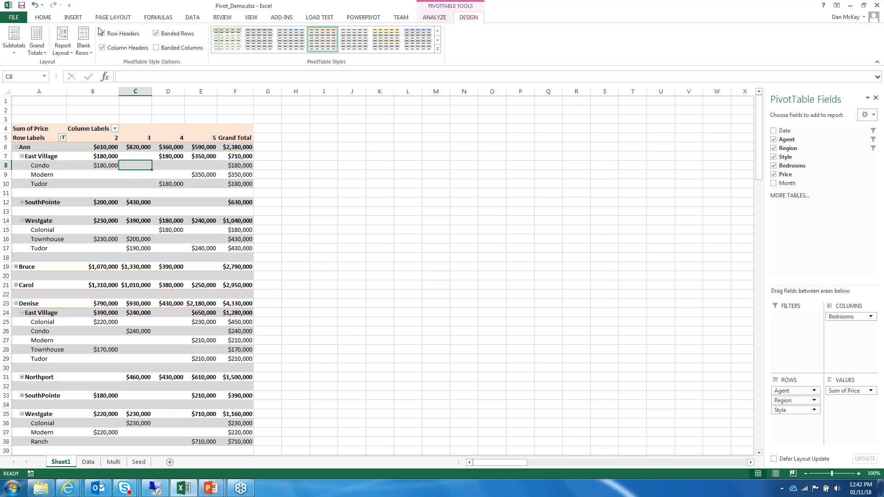
{"action": "left_click", "coordinate": [63, 46]}
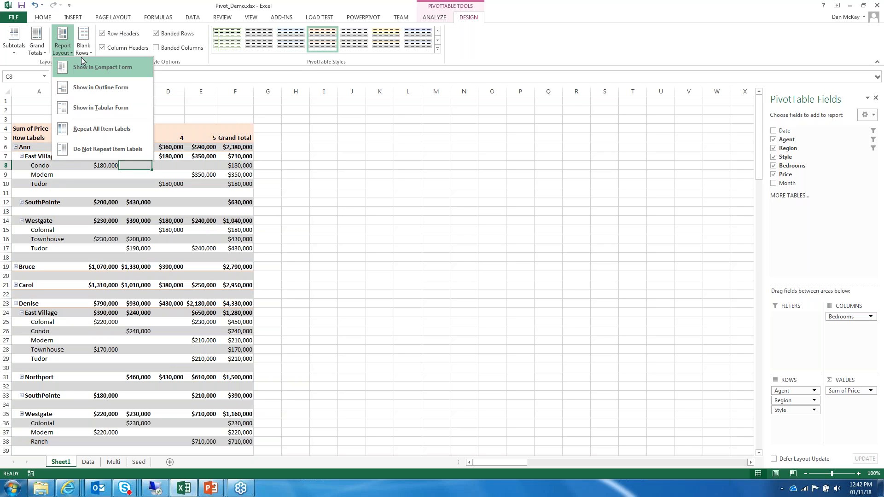
{"action": "left_click", "coordinate": [100, 87]}
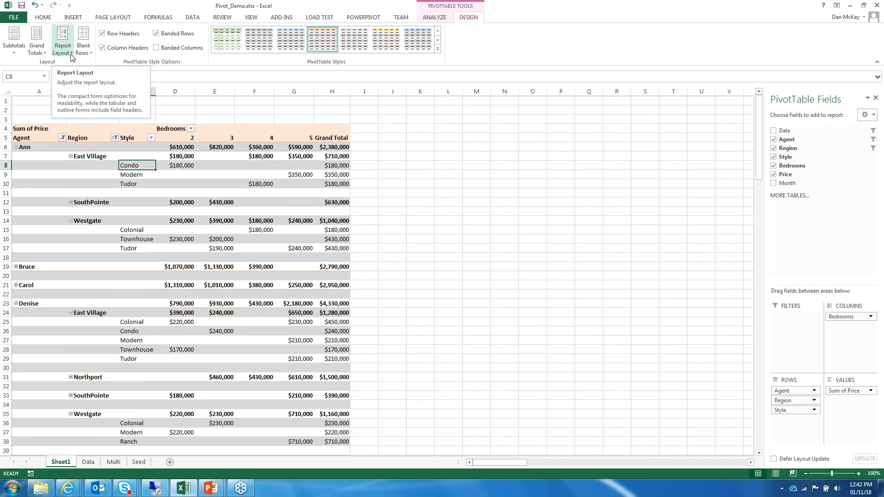
Step: Compare report layouts by switching the PivotTable to compact form and back to outline form
{"action": "left_click", "coordinate": [72, 54]}
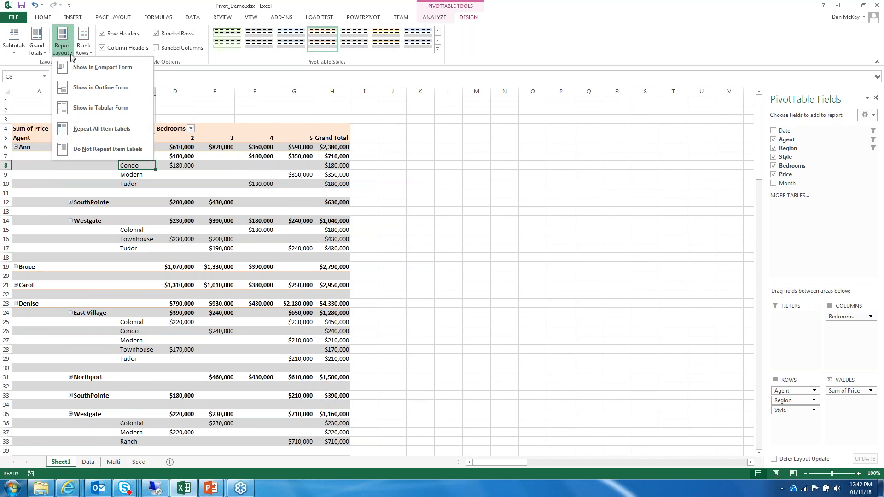
{"action": "left_click", "coordinate": [87, 76]}
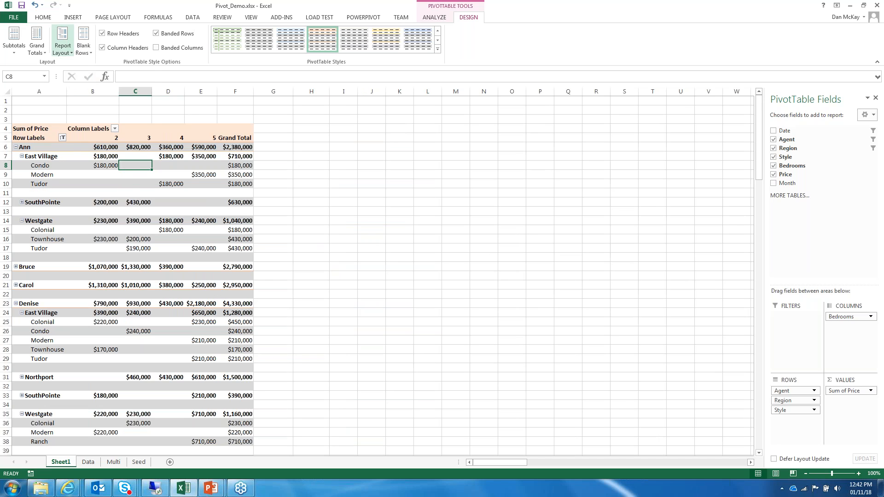
{"action": "left_click", "coordinate": [63, 45]}
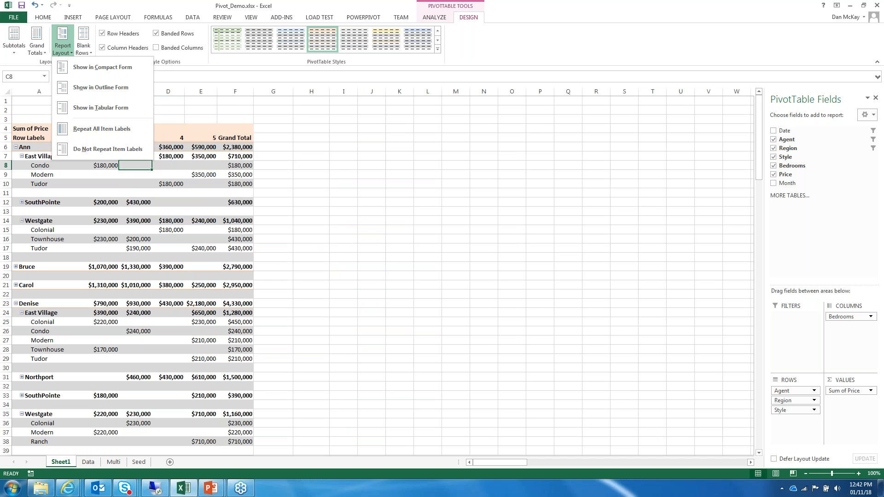
{"action": "left_click", "coordinate": [79, 87]}
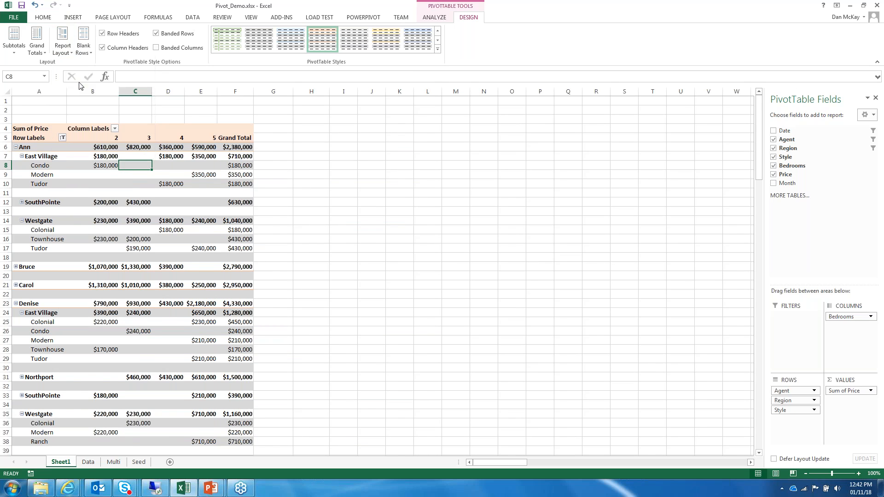
Step: Select the Agent, Region and Style row labels one field at a time, and turn off banded rows
{"action": "left_click", "coordinate": [50, 132]}
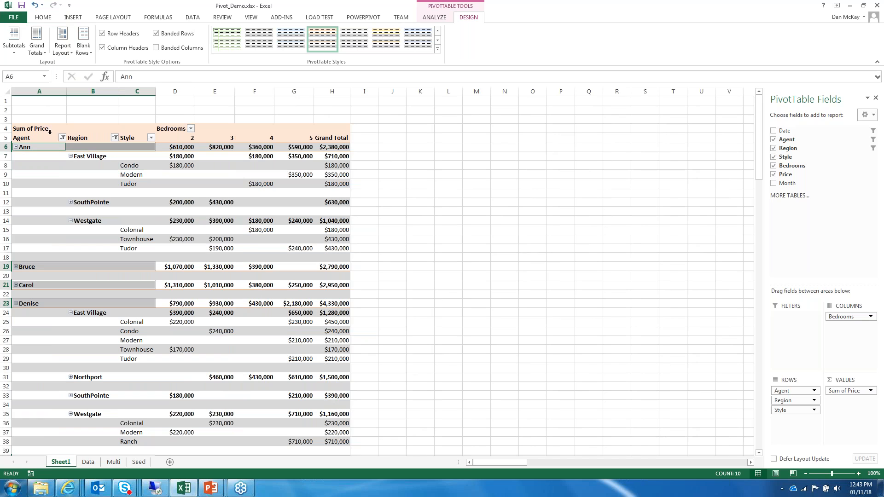
{"action": "left_click", "coordinate": [93, 134]}
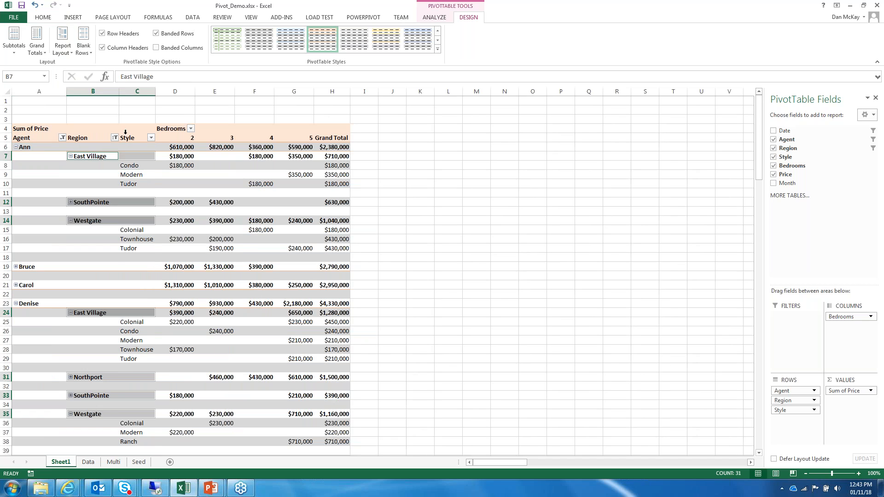
{"action": "left_click", "coordinate": [125, 132]}
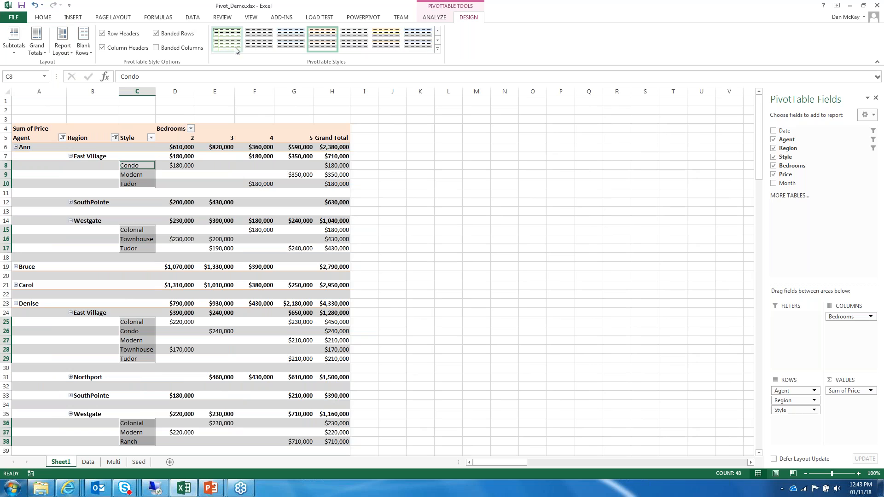
{"action": "left_click", "coordinate": [156, 33]}
{"action": "left_click", "coordinate": [182, 193]}
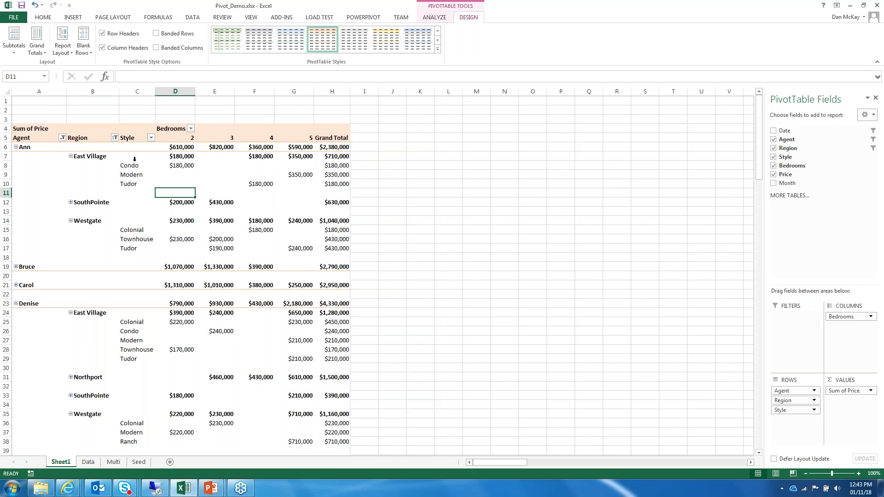
Step: Try the PivotTable in tabular form and return the report layout to compact form
{"action": "left_click", "coordinate": [63, 46]}
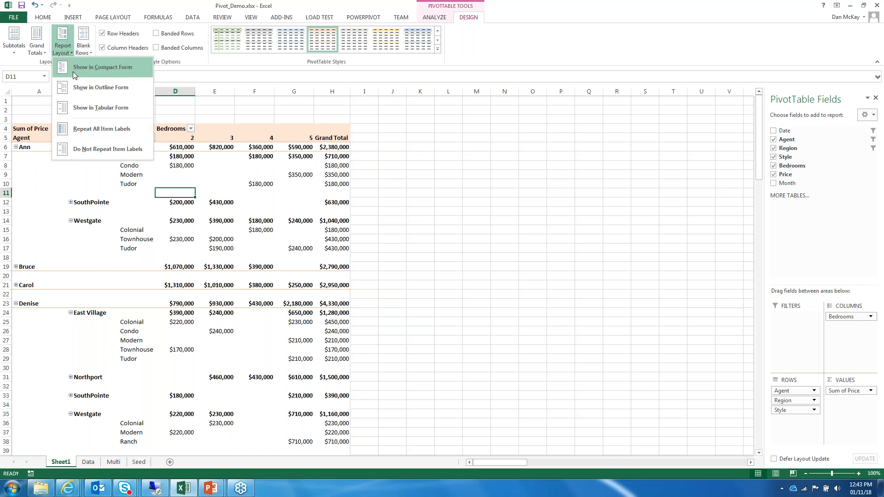
{"action": "left_click", "coordinate": [86, 108]}
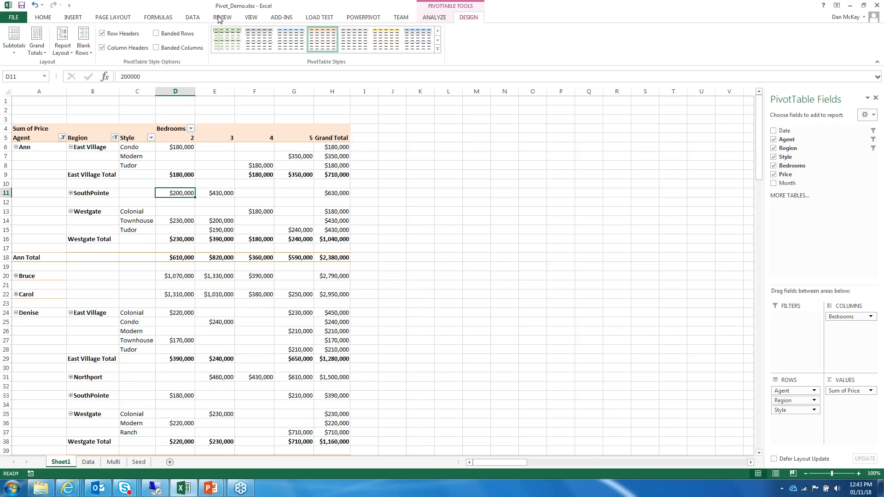
{"action": "left_click", "coordinate": [65, 47]}
{"action": "left_click", "coordinate": [77, 69]}
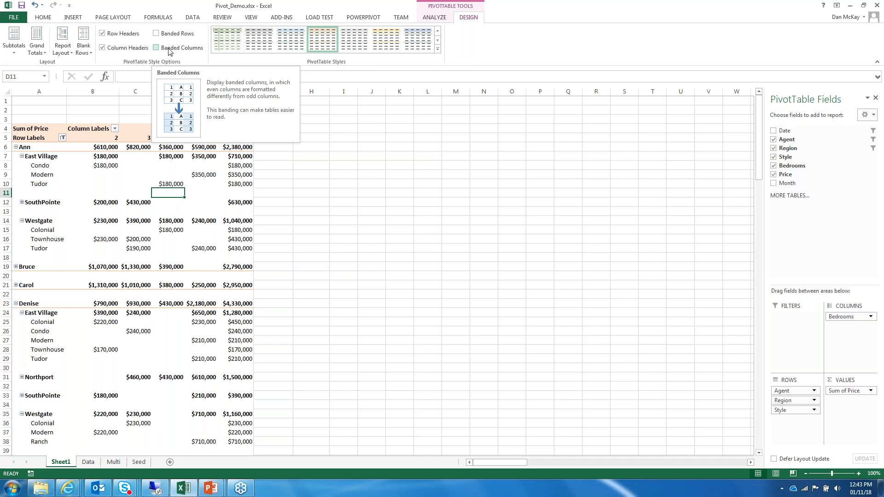
Step: Compare the tools offered with a cell selected outside and inside the PivotTable, ending on an empty cell outside it
{"action": "left_click", "coordinate": [379, 193]}
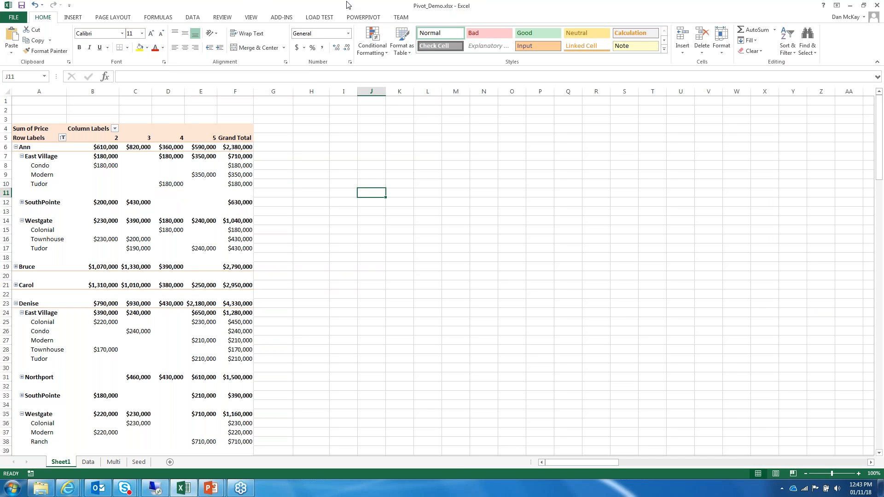
{"action": "left_click", "coordinate": [138, 168]}
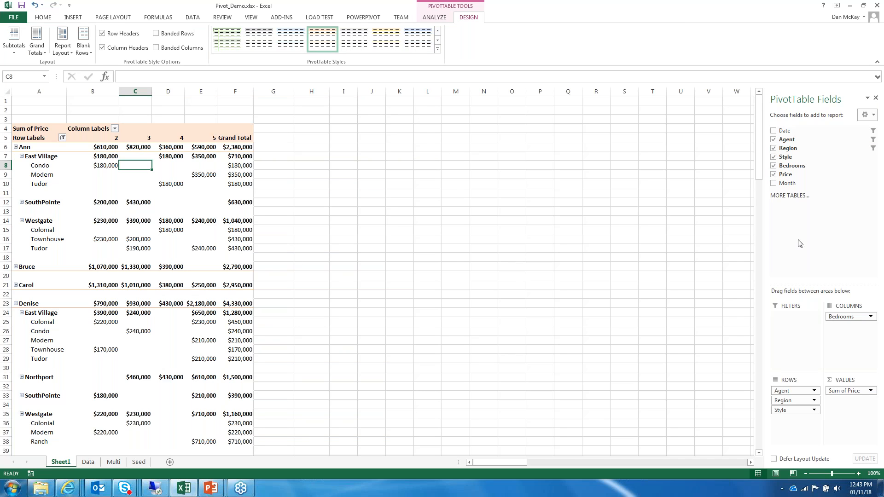
{"action": "mouse_move", "coordinate": [130, 179]}
{"action": "left_click", "coordinate": [460, 387]}
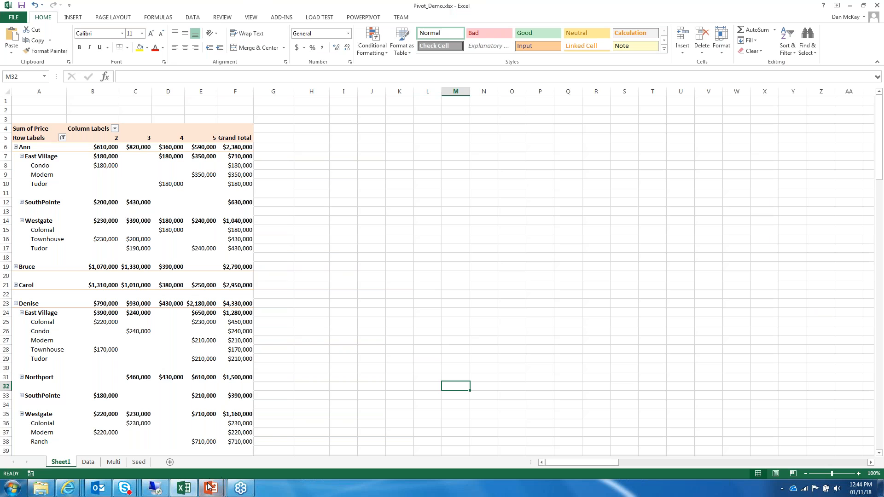
Step: Switch to Pivot Table Webinar.pptx in PowerPoint to view its Demos slide, and return to the Excel workbook
{"action": "mouse_move", "coordinate": [210, 487]}
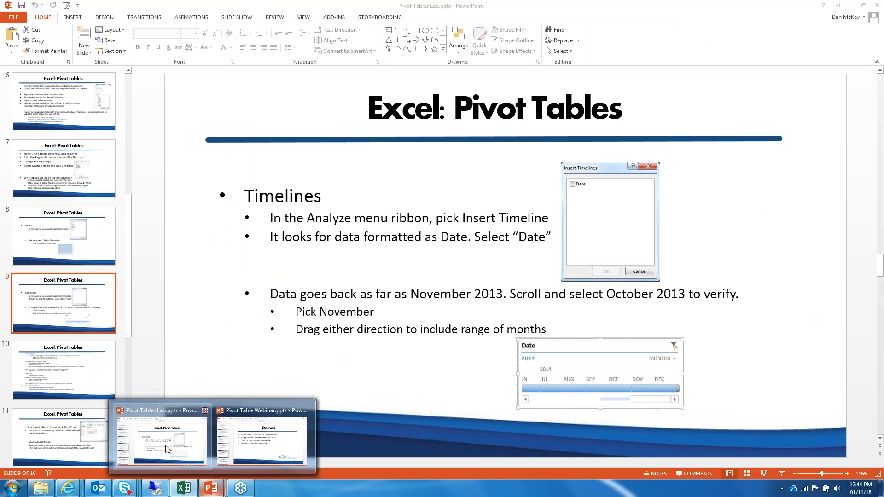
{"action": "left_click", "coordinate": [262, 441]}
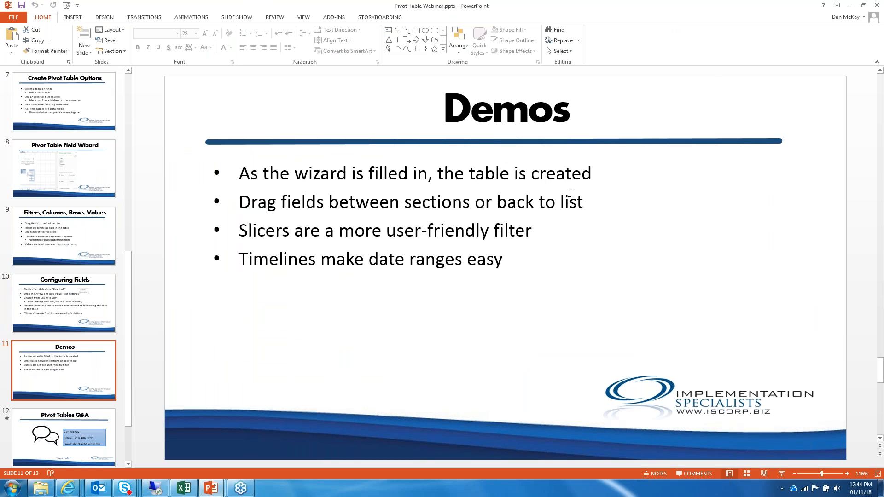
{"action": "left_click", "coordinate": [853, 6]}
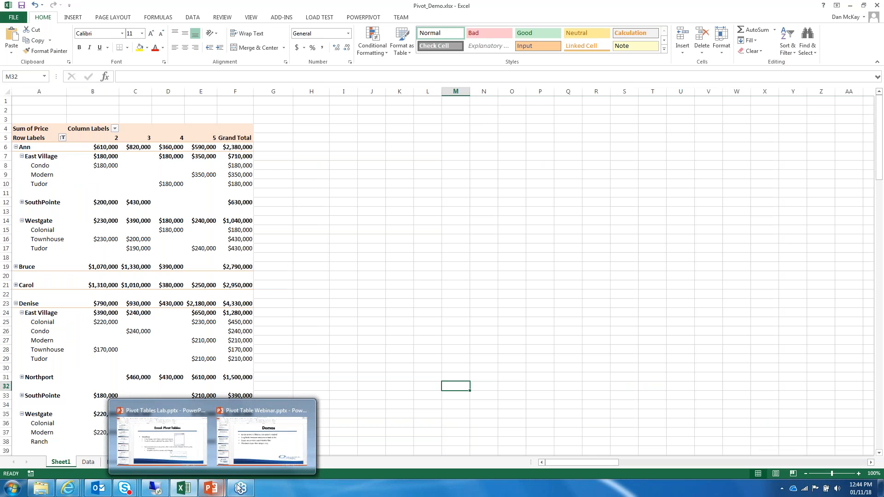
Step: Check the GoToWebinar window and close the Outlook meeting reminder
{"action": "mouse_move", "coordinate": [237, 488]}
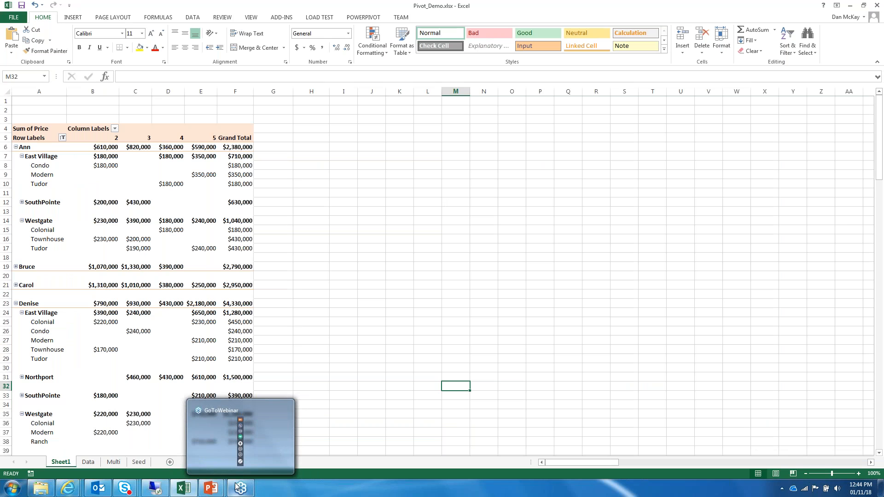
{"action": "left_click", "coordinate": [238, 488]}
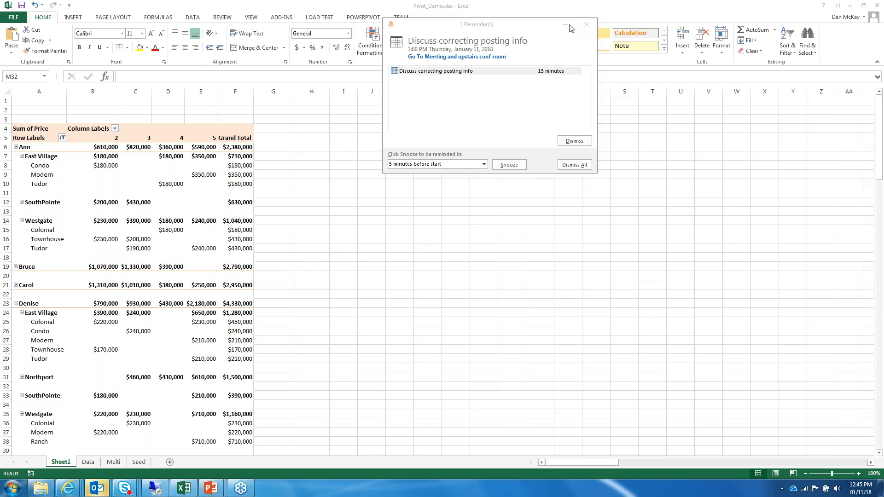
{"action": "left_click", "coordinate": [585, 24]}
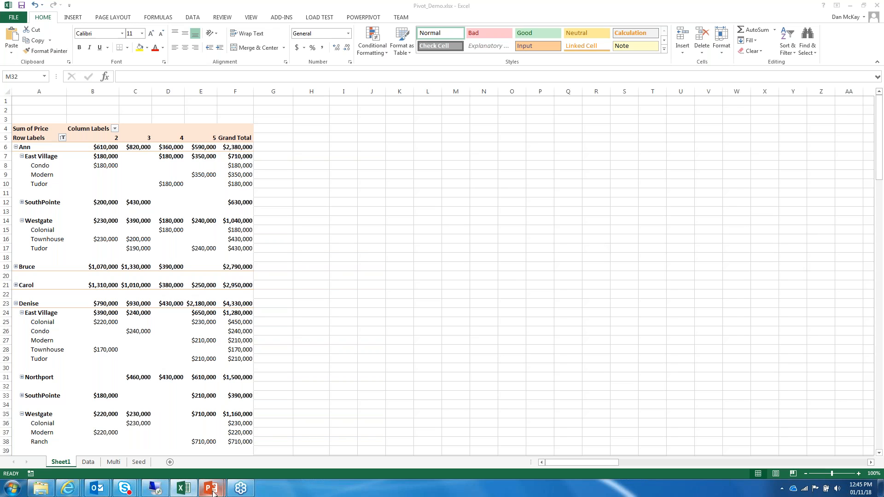
Step: Switch to Pivot Table Webinar.pptx in PowerPoint and show the Pivot Tables Q&A slide
{"action": "mouse_move", "coordinate": [211, 489]}
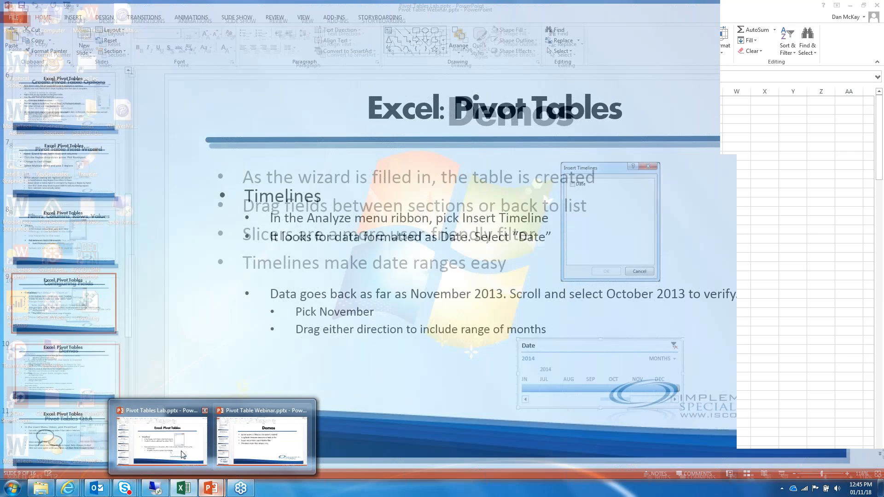
{"action": "left_click", "coordinate": [235, 459]}
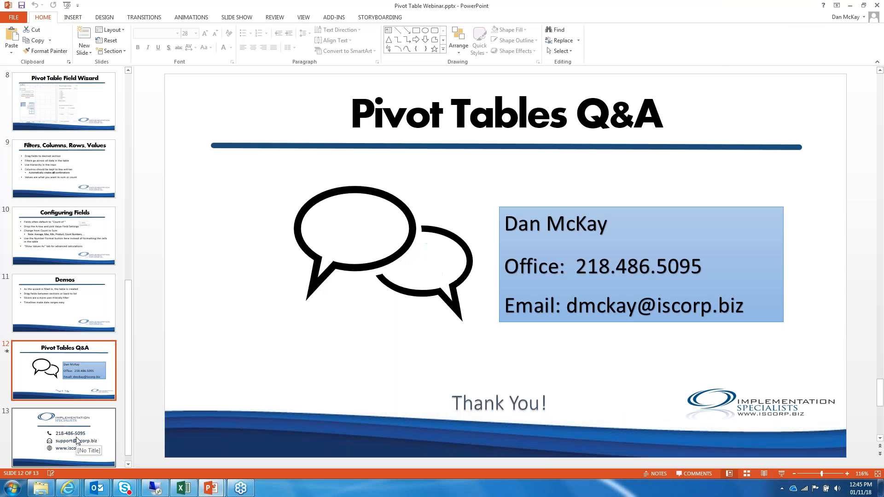